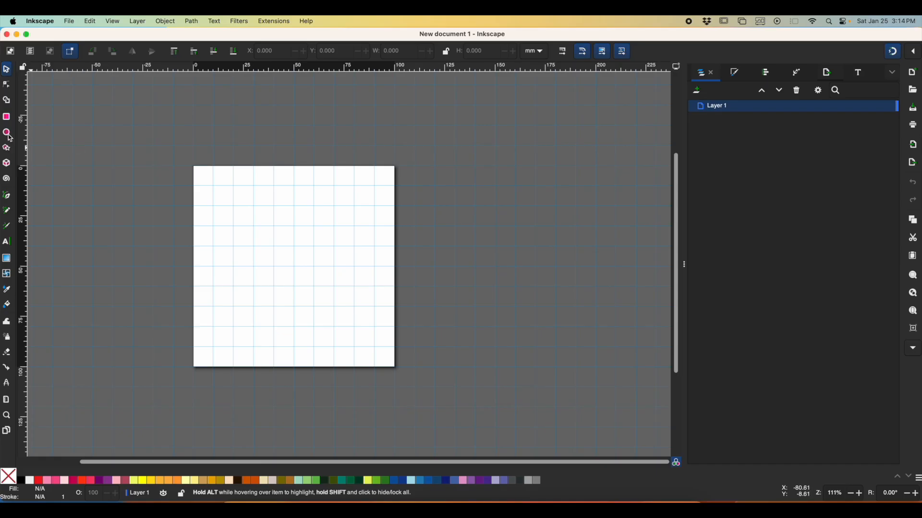
Draw a 20 mm square near the page's middle and two circles of 10 mm radius beside it
{"action": "left_click", "coordinate": [7, 118]}
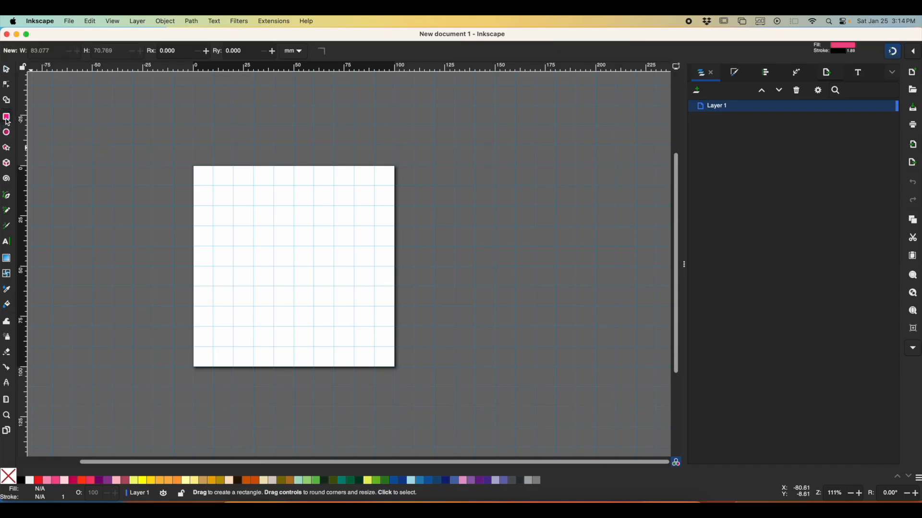
{"action": "left_click_drag", "start_coordinate": [254, 226], "coordinate": [294, 266]}
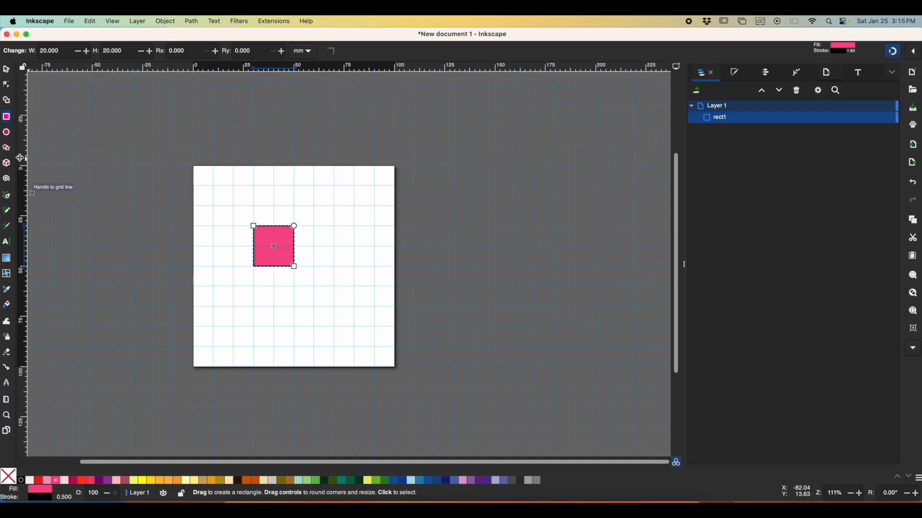
{"action": "left_click", "coordinate": [7, 133]}
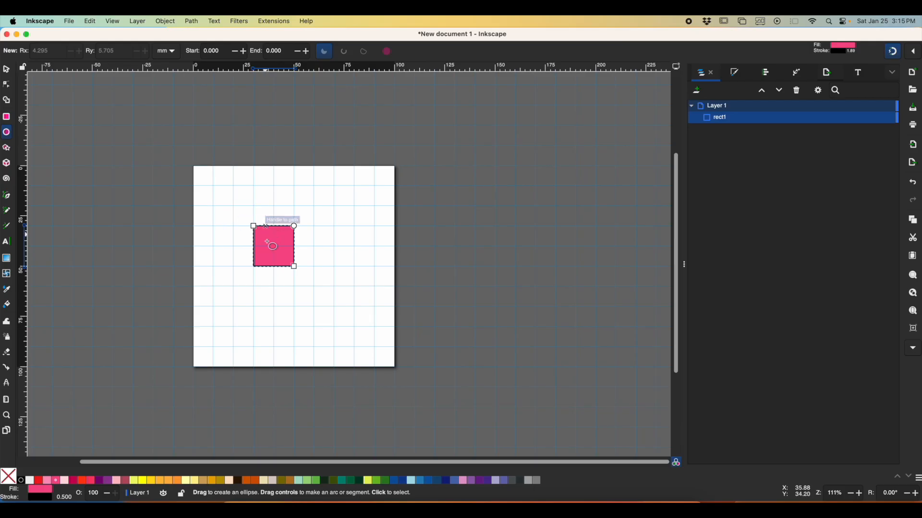
{"action": "left_click_drag", "start_coordinate": [314, 211], "coordinate": [355, 246]}
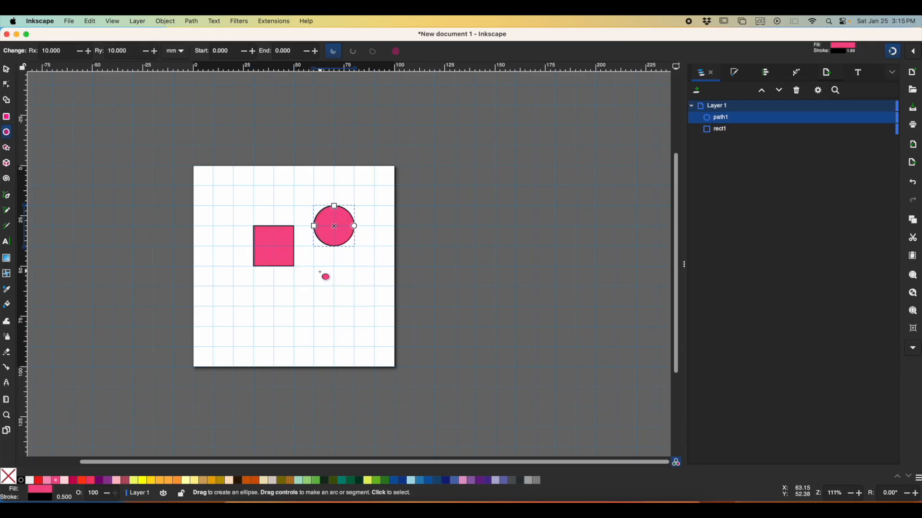
{"action": "left_click_drag", "start_coordinate": [317, 272], "coordinate": [354, 307]}
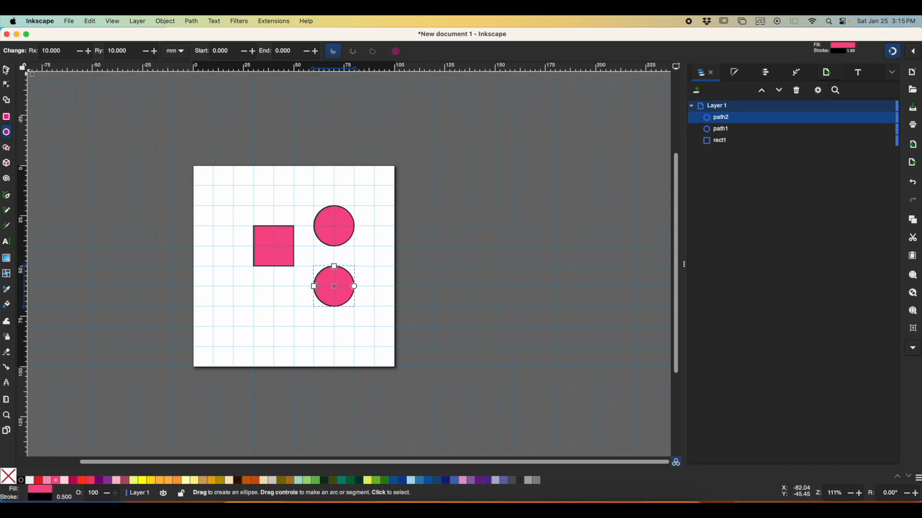
Move one circle to centre on the square's left edge and the other to centre on its top edge
{"action": "left_click", "coordinate": [6, 69]}
{"action": "left_click_drag", "start_coordinate": [336, 287], "coordinate": [251, 245]}
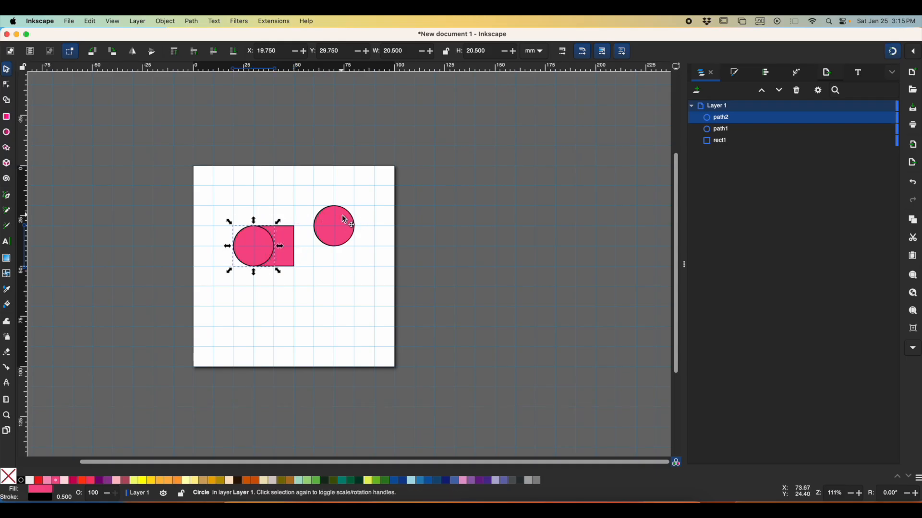
{"action": "left_click", "coordinate": [344, 221]}
{"action": "left_click_drag", "start_coordinate": [341, 218], "coordinate": [260, 225]}
Select the square and both circles and merge them into one shape with Union
{"action": "left_click_drag", "start_coordinate": [205, 190], "coordinate": [336, 297]}
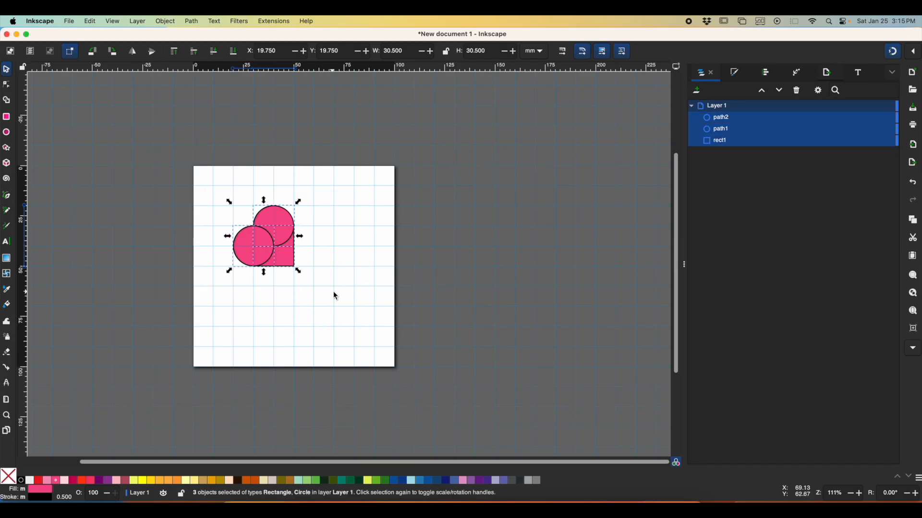
{"action": "left_click", "coordinate": [192, 22]}
{"action": "left_click", "coordinate": [204, 74]}
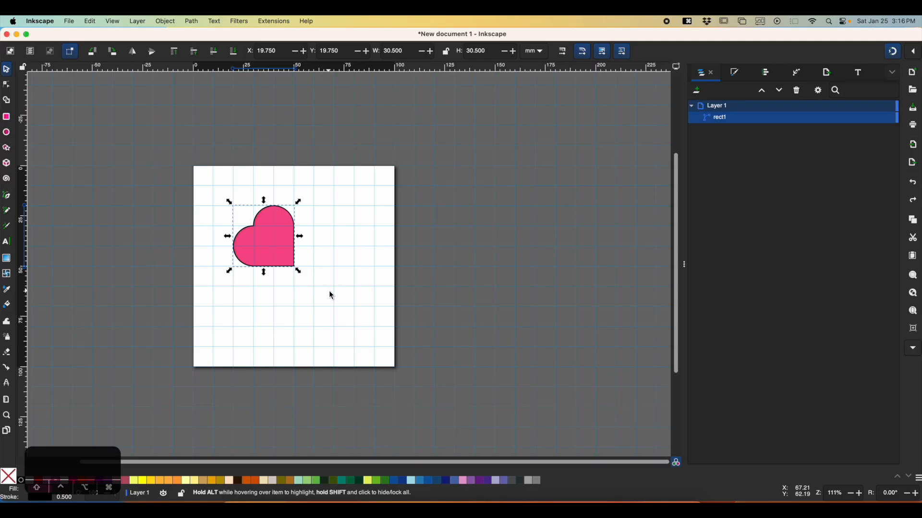
Rotate the merged shape into an upright heart and move it to X 10, Y 10 mm
{"action": "left_click", "coordinate": [275, 244]}
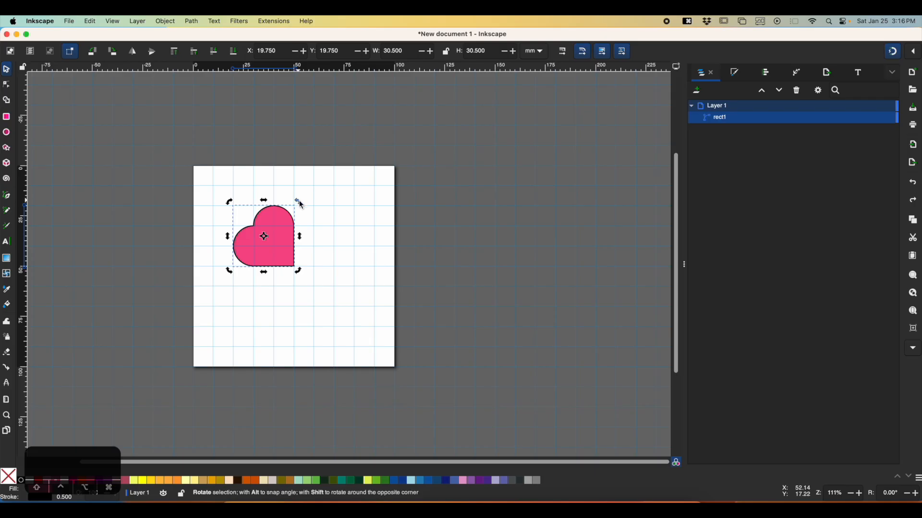
{"action": "left_click_drag", "start_coordinate": [299, 204], "coordinate": [313, 237]}
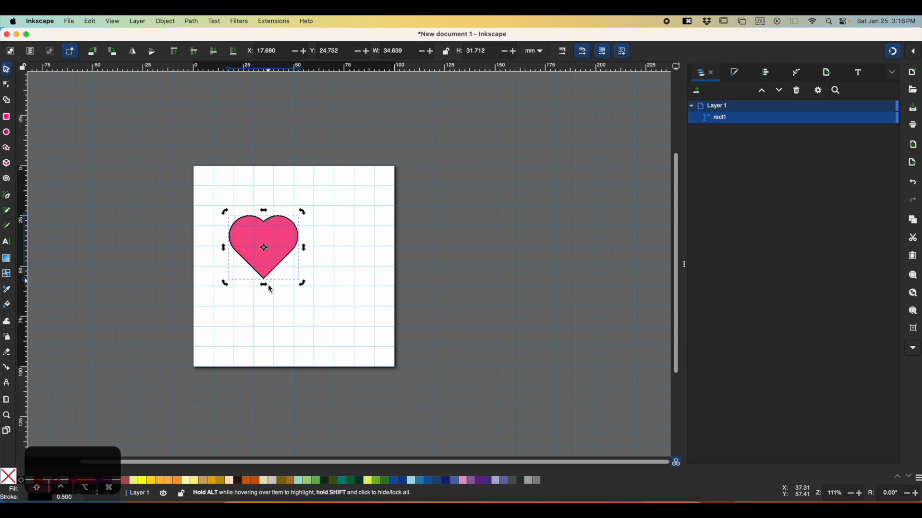
{"action": "left_click_drag", "start_coordinate": [295, 234], "coordinate": [275, 202]}
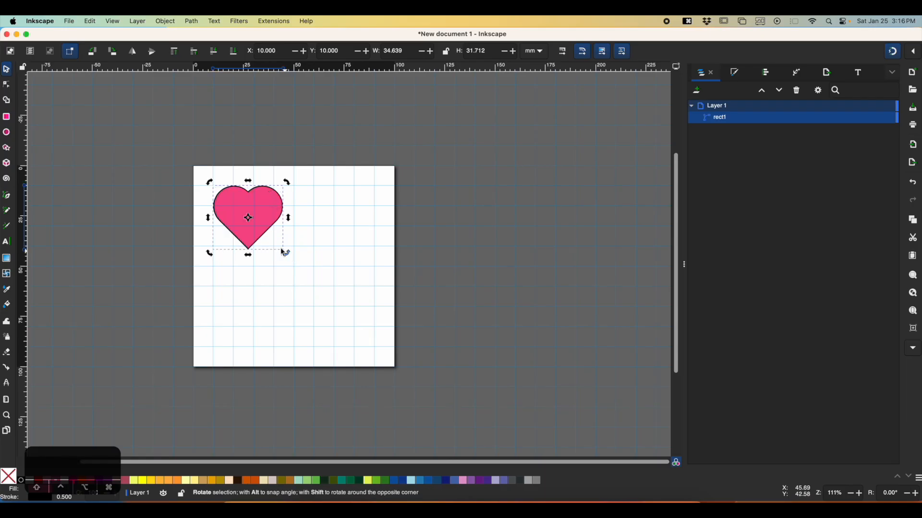
Enlarge the heart proportionally to about 80 mm wide, keeping it centred across the page
{"action": "left_click", "coordinate": [267, 227]}
{"action": "left_click_drag", "start_coordinate": [287, 254], "coordinate": [381, 335]}
{"action": "left_click_drag", "start_coordinate": [327, 246], "coordinate": [326, 265]}
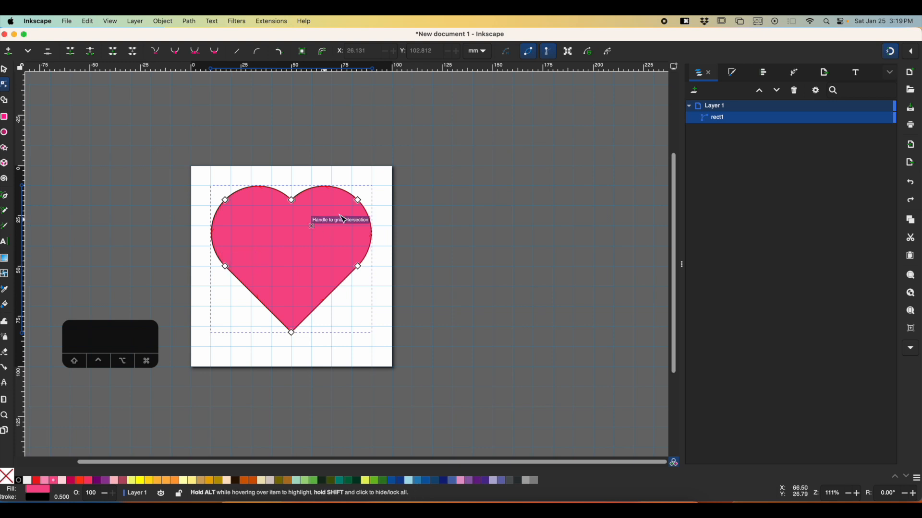
Undo a trial move of the heart's upper-right node and delete that duplicate node
{"action": "left_click_drag", "start_coordinate": [358, 202], "coordinate": [374, 215]}
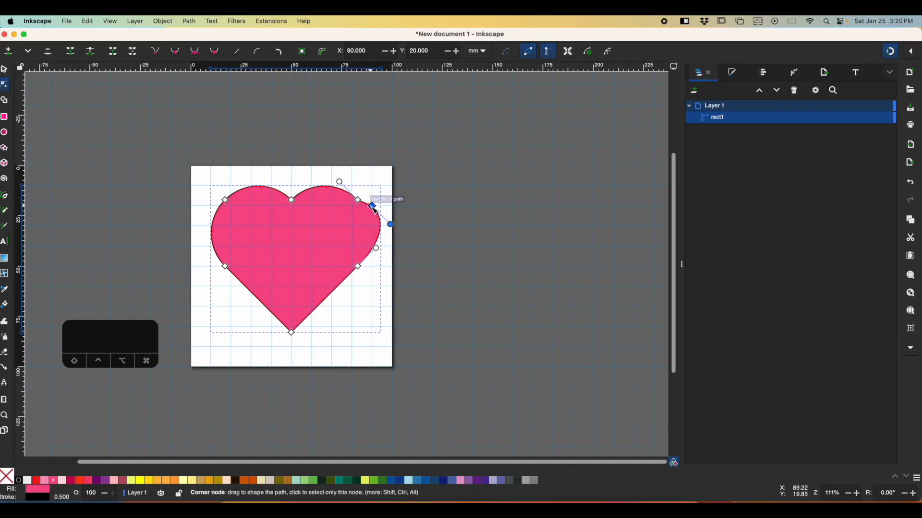
{"action": "key", "text": "super+z"}
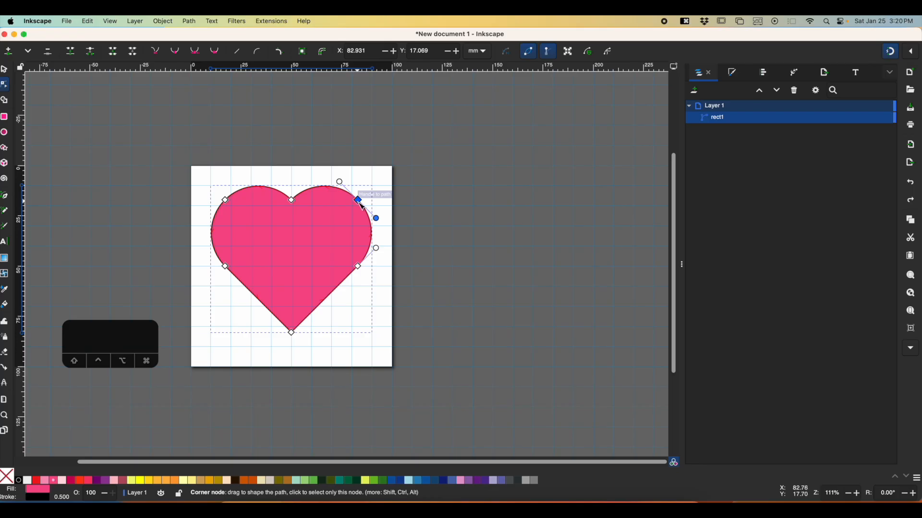
{"action": "key", "text": "BackSpace"}
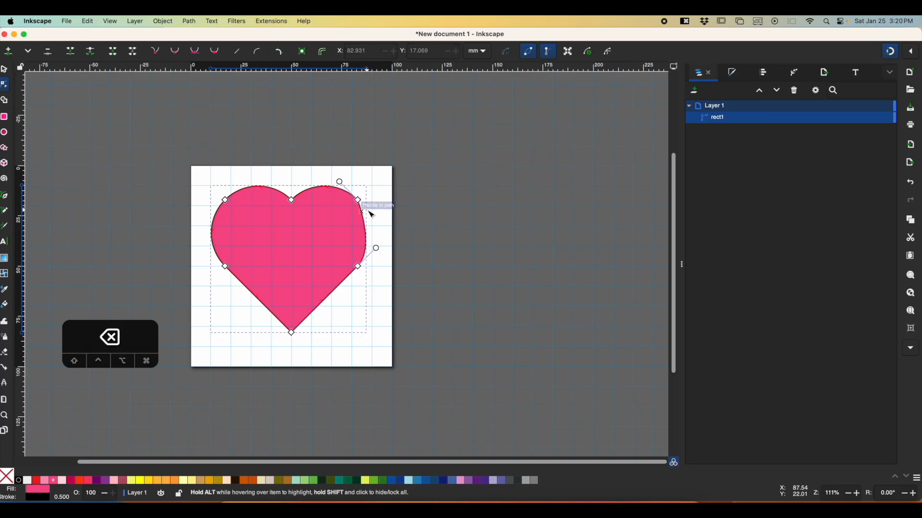
Make the heart's remaining upper-right node auto-smooth after undoing a trial of the symmetric node type
{"action": "left_click", "coordinate": [358, 199]}
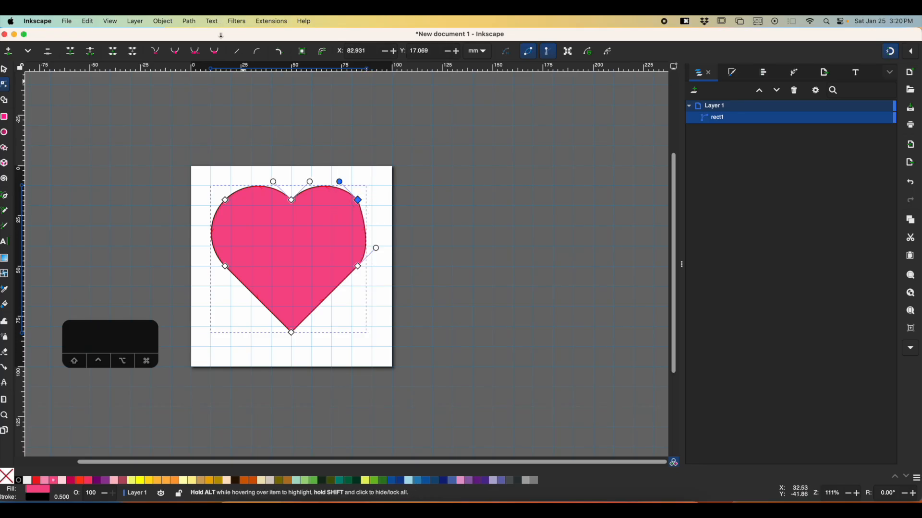
{"action": "left_click", "coordinate": [195, 51]}
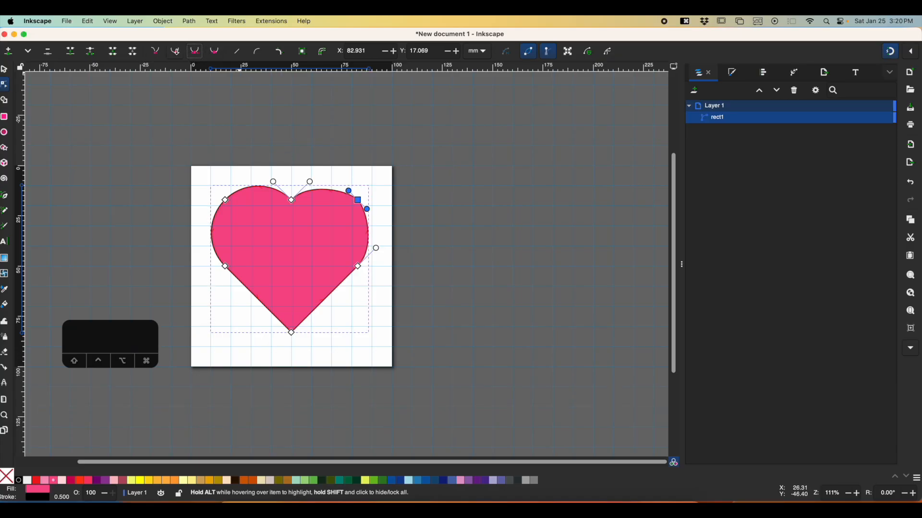
{"action": "key", "text": "super+z"}
{"action": "left_click", "coordinate": [213, 52]}
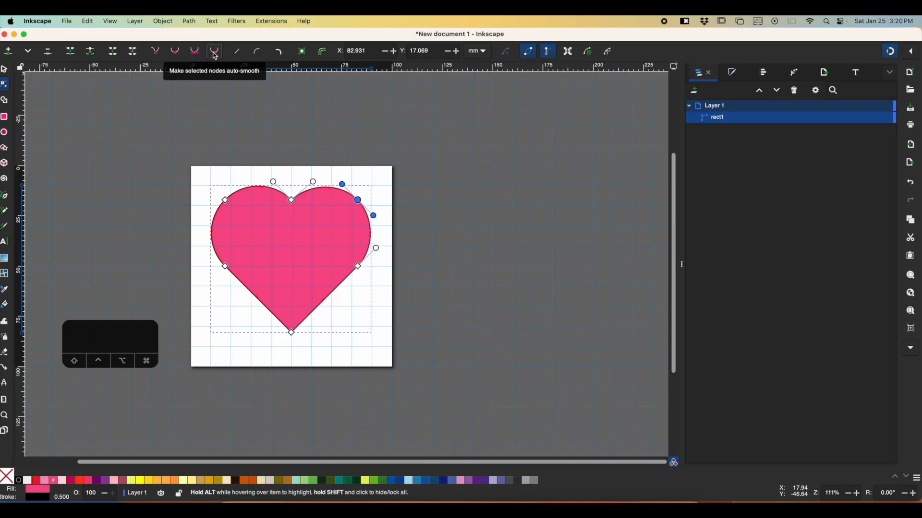
{"action": "left_click", "coordinate": [226, 200]}
{"action": "mouse_move", "coordinate": [225, 200]}
{"action": "left_mouse_down"}
{"action": "mouse_move", "coordinate": [193, 202]}
{"action": "mouse_move", "coordinate": [231, 196]}
{"action": "left_mouse_up"}
{"action": "key", "text": "super+z"}
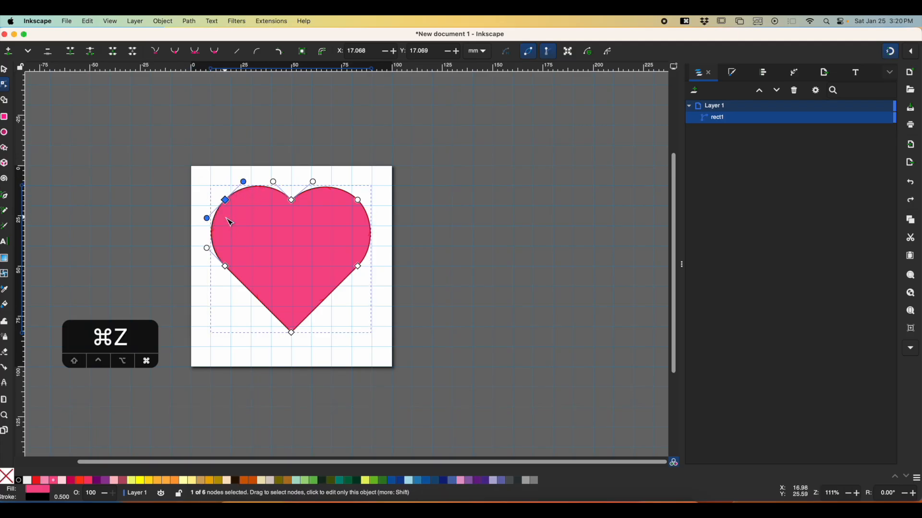
{"action": "left_click", "coordinate": [353, 347]}
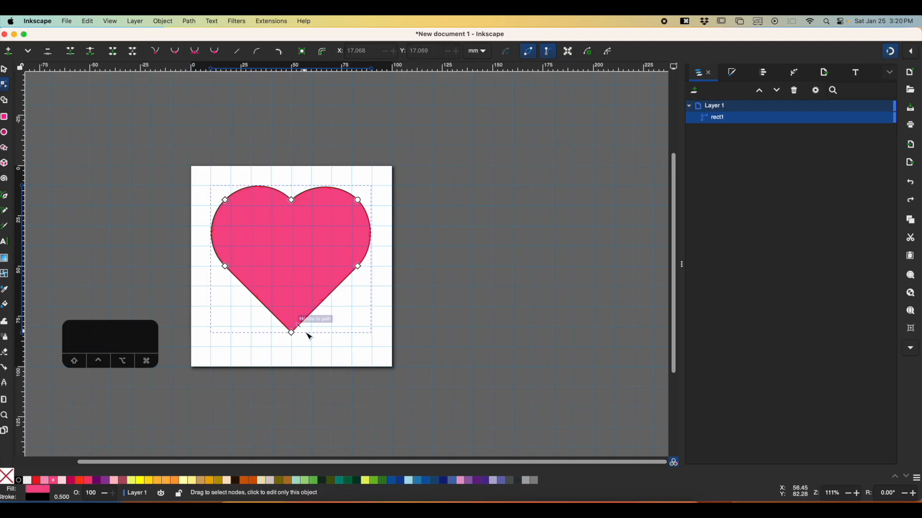
Lower the heart's top notch node to about Y 23.3 mm and angle its handles for a deeper notch
{"action": "left_click_drag", "start_coordinate": [293, 200], "coordinate": [309, 190]}
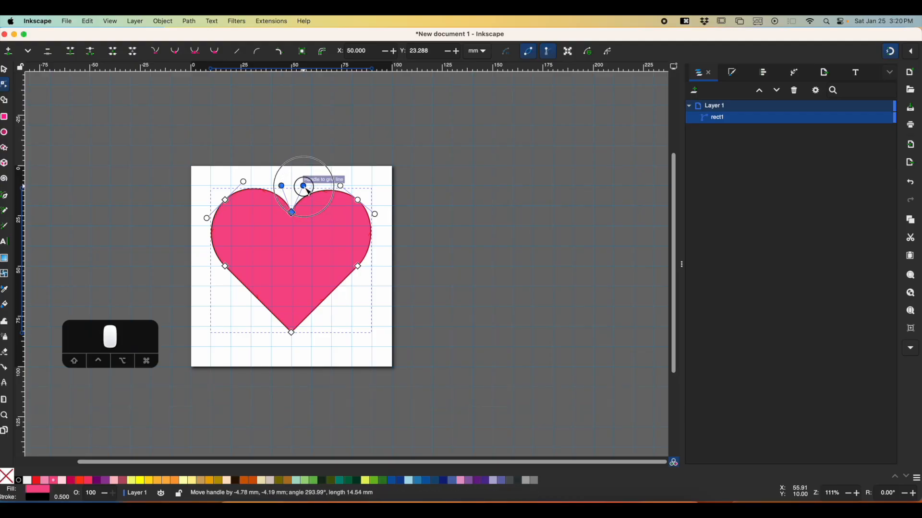
{"action": "left_click", "coordinate": [292, 334]}
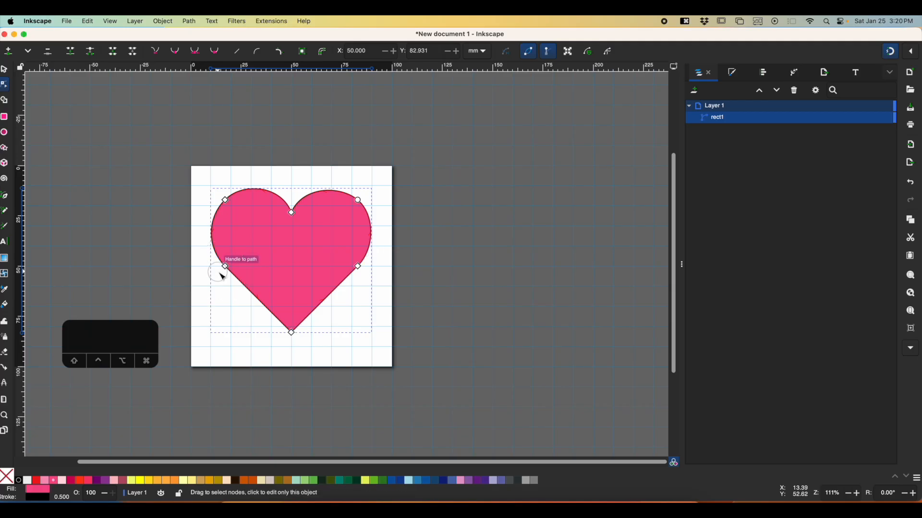
Delete the two side nodes at mid-height and pull the bottom tip's handles inward to curve the heart's sides
{"action": "left_click_drag", "start_coordinate": [207, 254], "coordinate": [383, 279]}
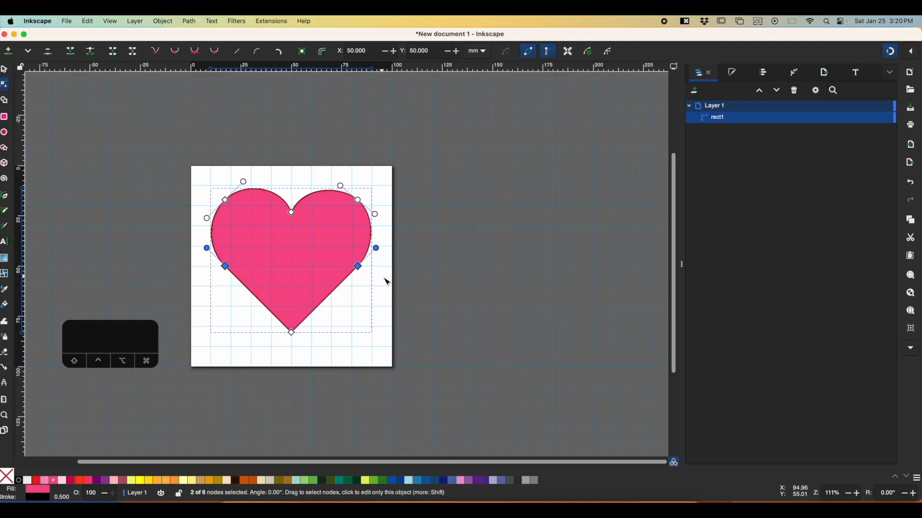
{"action": "key", "text": "BackSpace"}
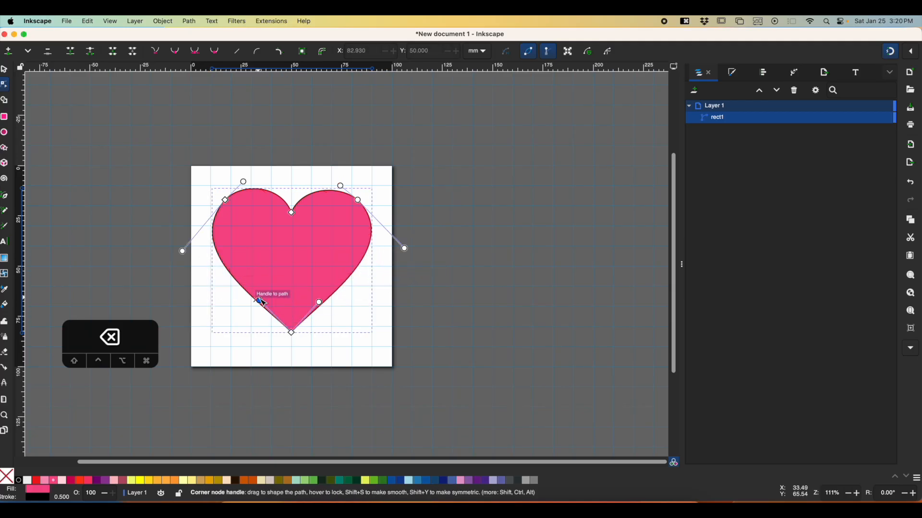
{"action": "left_click_drag", "start_coordinate": [259, 300], "coordinate": [312, 294]}
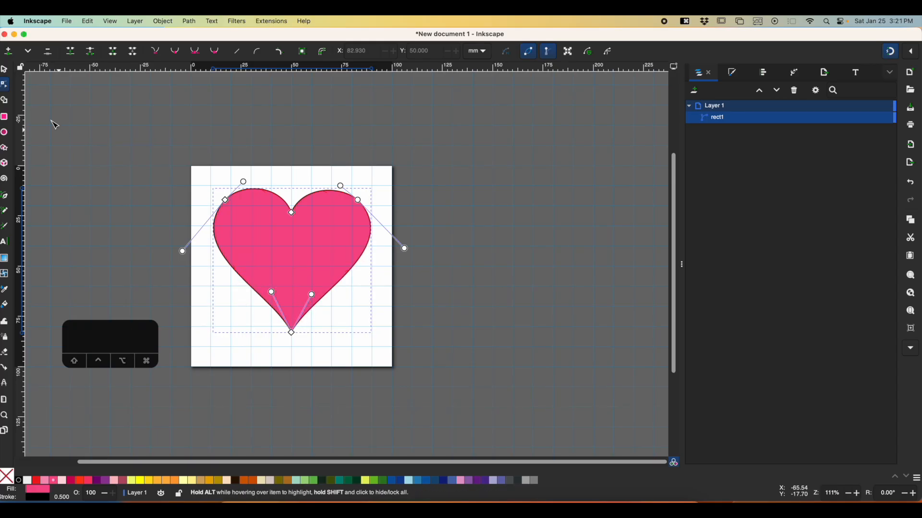
Move the finished heart straight down to about Y 18 mm
{"action": "left_click", "coordinate": [4, 69]}
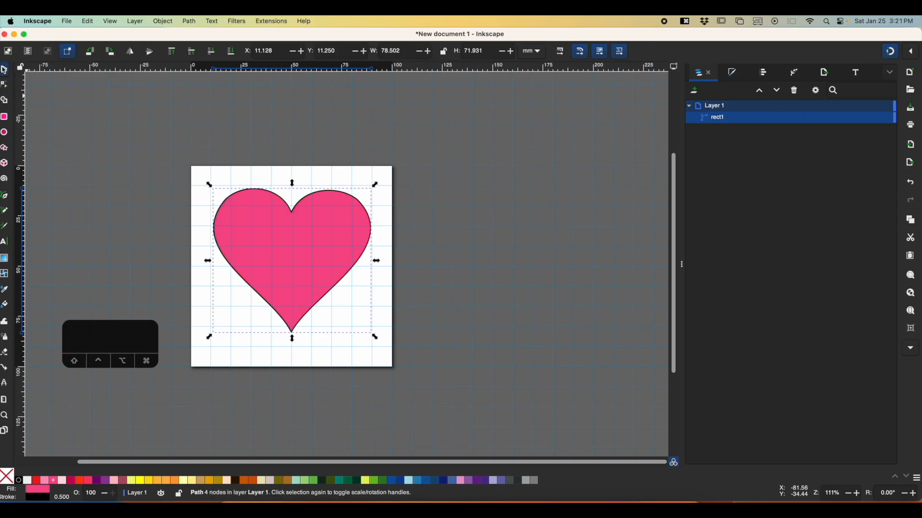
{"action": "left_click", "coordinate": [304, 266]}
{"action": "left_click_drag", "start_coordinate": [303, 267], "coordinate": [305, 282]}
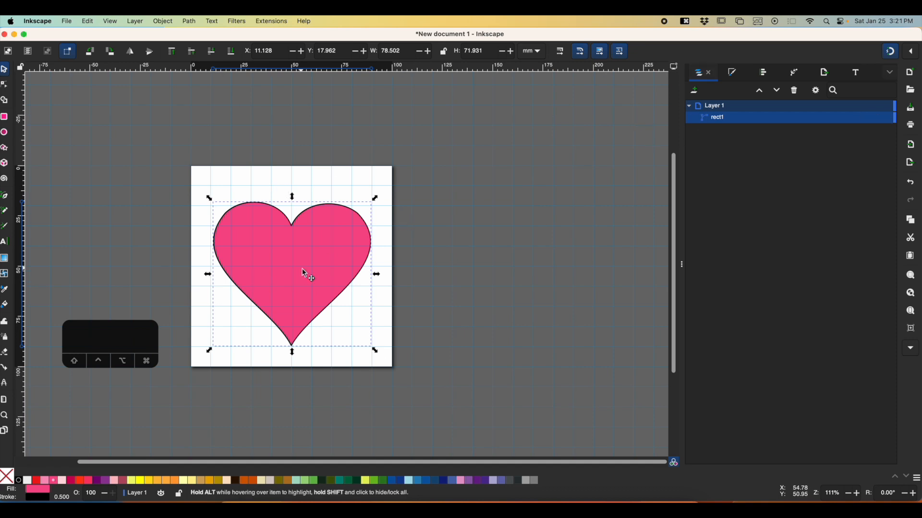
Duplicate the heart three times in place
{"action": "key", "text": "alt"}
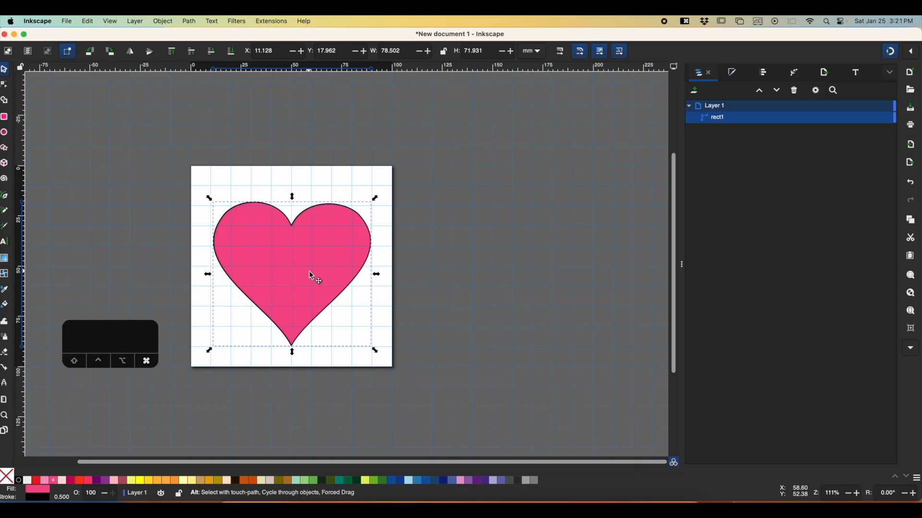
{"action": "key", "text": "super+d"}
{"action": "key", "text": "super+d"}
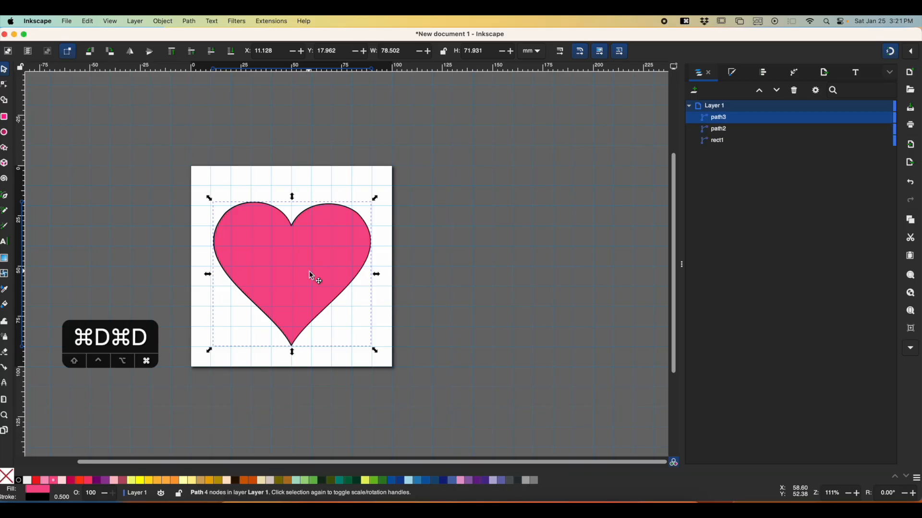
{"action": "key", "text": "super+d"}
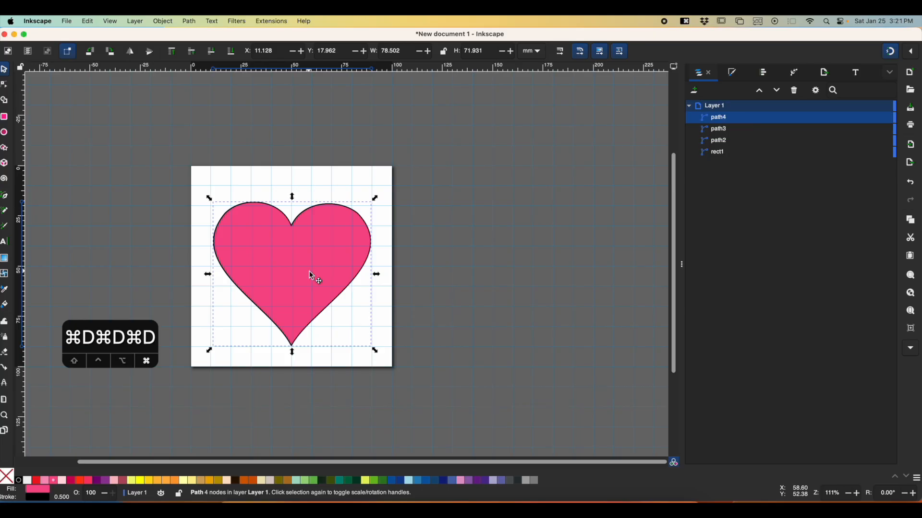
Select the bottommost heart and add a new layer above Layer 1
{"action": "left_click", "coordinate": [724, 154]}
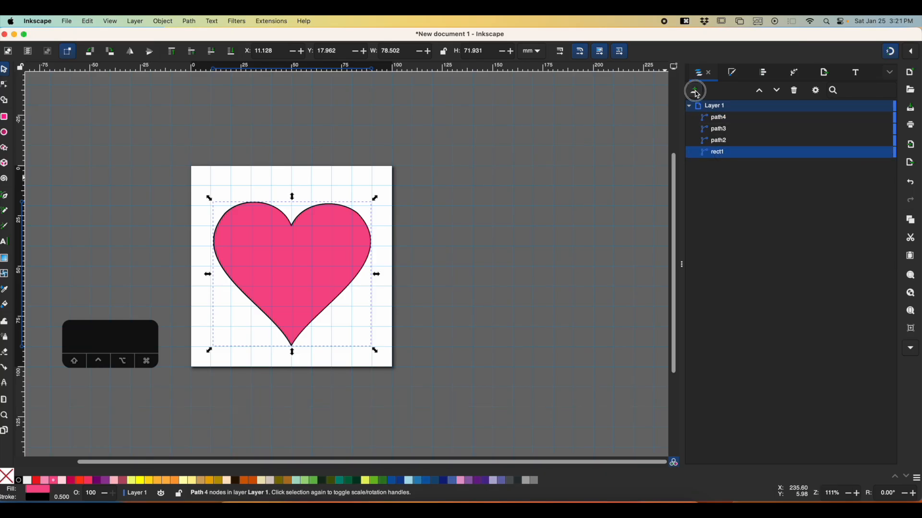
{"action": "left_click", "coordinate": [696, 91]}
Rename the rect1 heart as "heart no sew" and move it out of Layer 1 to directly below Layer 2
{"action": "left_click", "coordinate": [722, 166]}
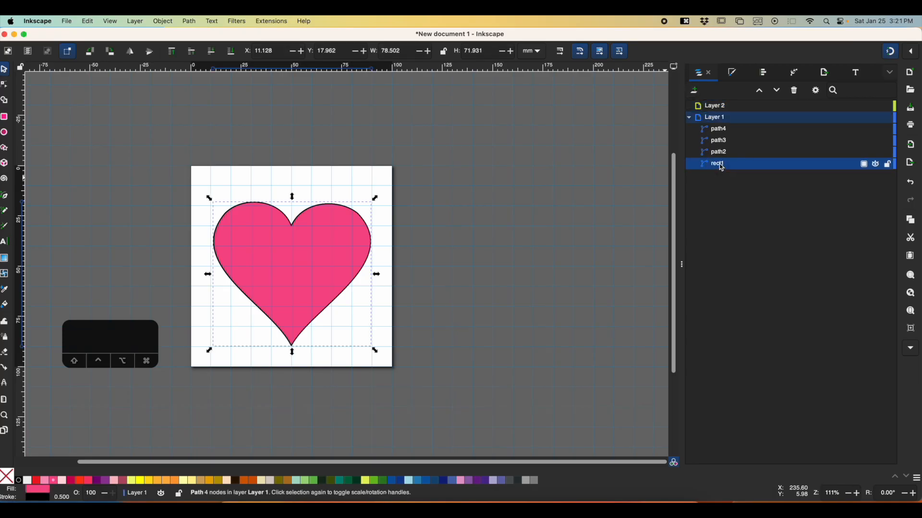
{"action": "right_click", "coordinate": [722, 167]}
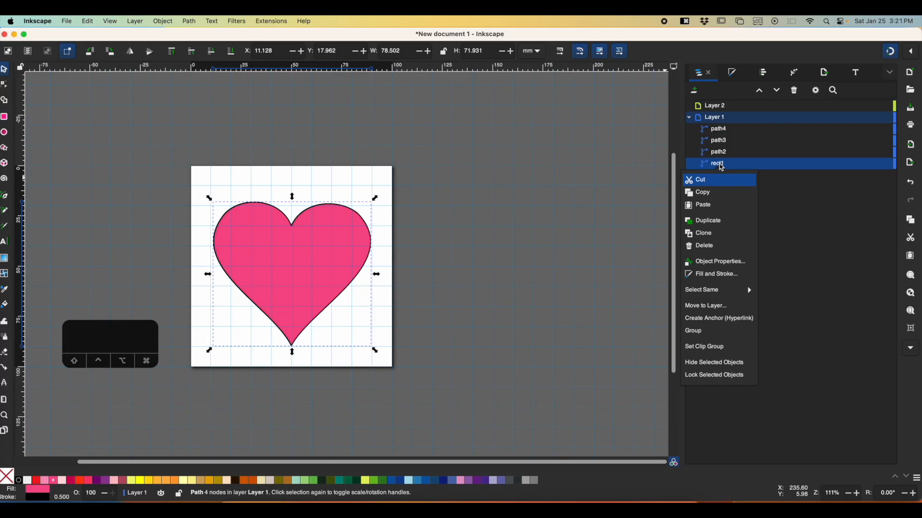
{"action": "left_click", "coordinate": [721, 165]}
{"action": "left_click", "coordinate": [723, 165]}
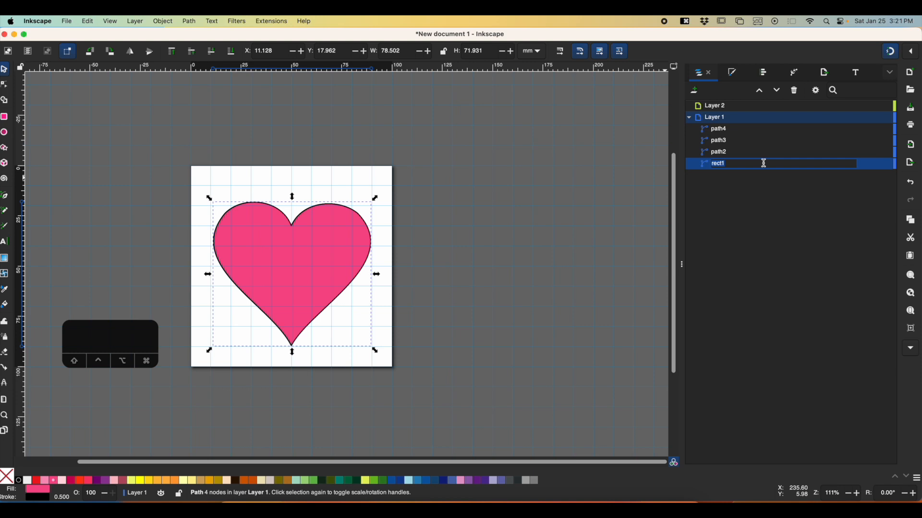
{"action": "type", "text": "hea"}
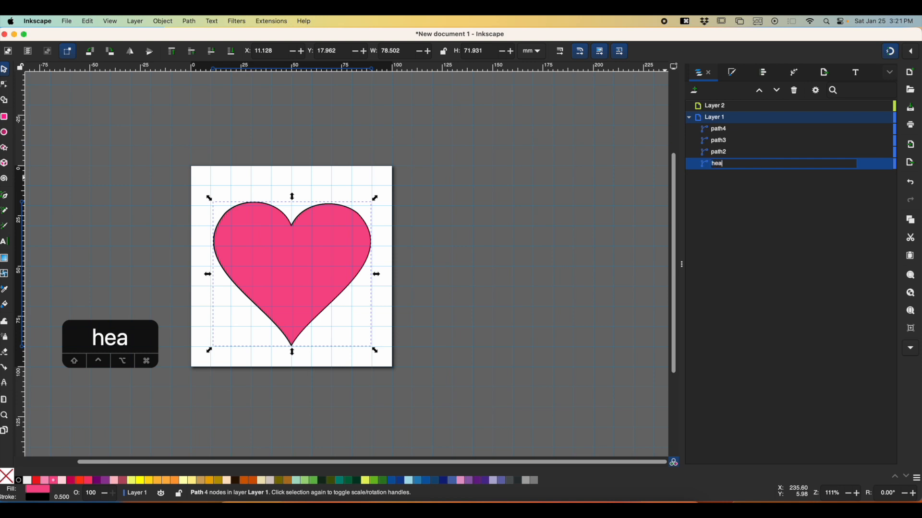
{"action": "type", "text": "rt n"}
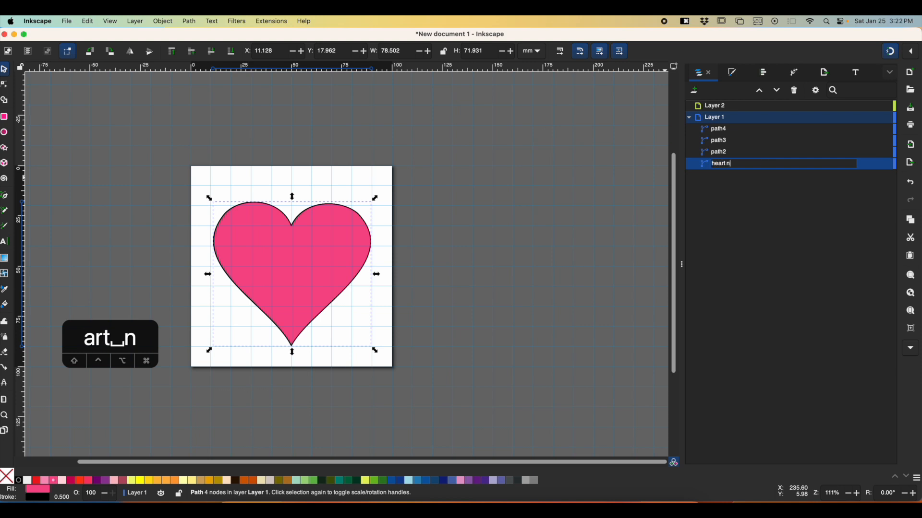
{"action": "type", "text": "o sew"}
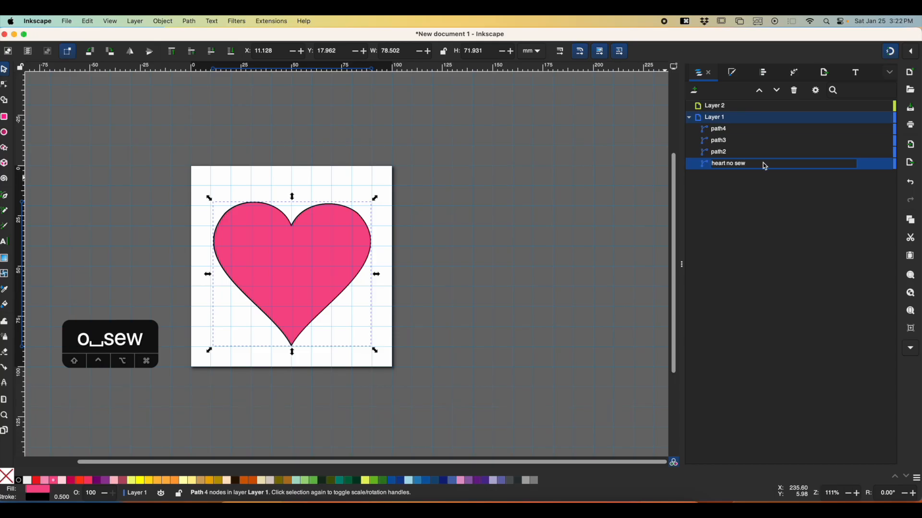
{"action": "key", "text": "Return"}
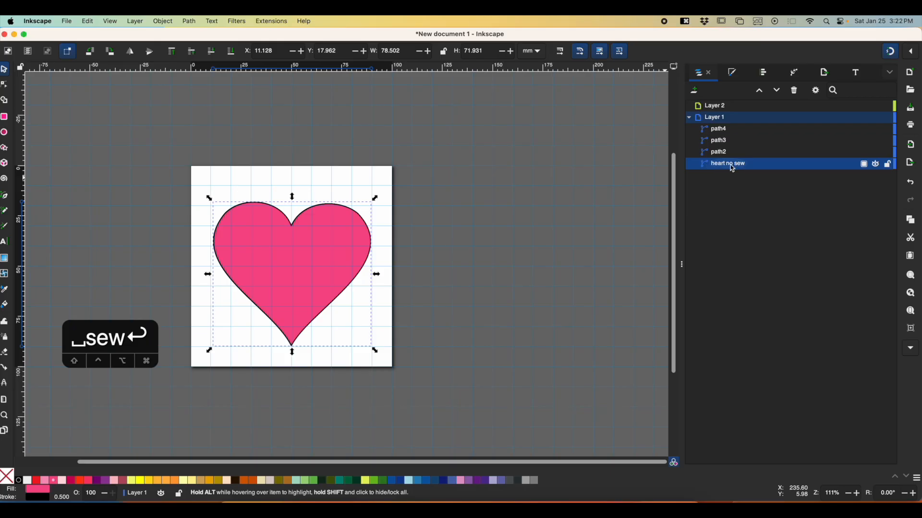
{"action": "left_click_drag", "start_coordinate": [733, 169], "coordinate": [749, 112]}
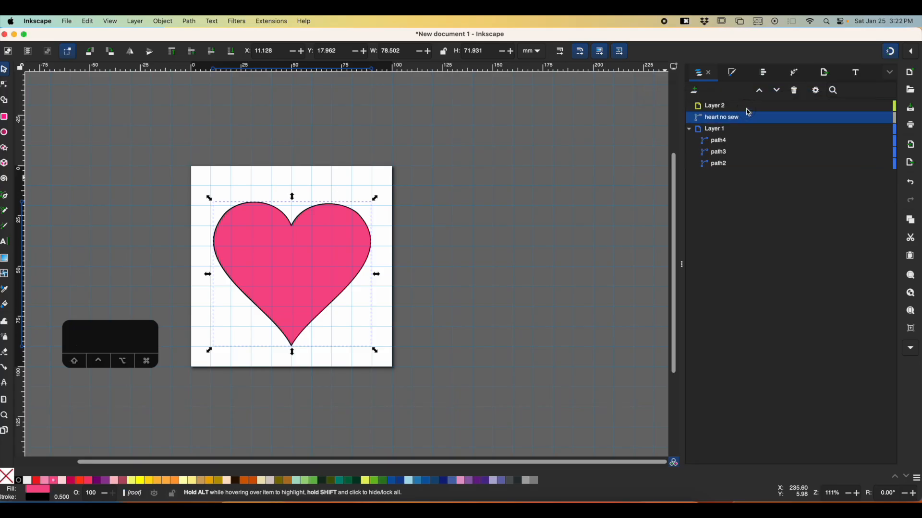
Add the Ink/Stitch "Ignore layer (do not stitch any objects in this layer)" command to Layer 2
{"action": "left_click", "coordinate": [721, 108]}
{"action": "left_click", "coordinate": [712, 105]}
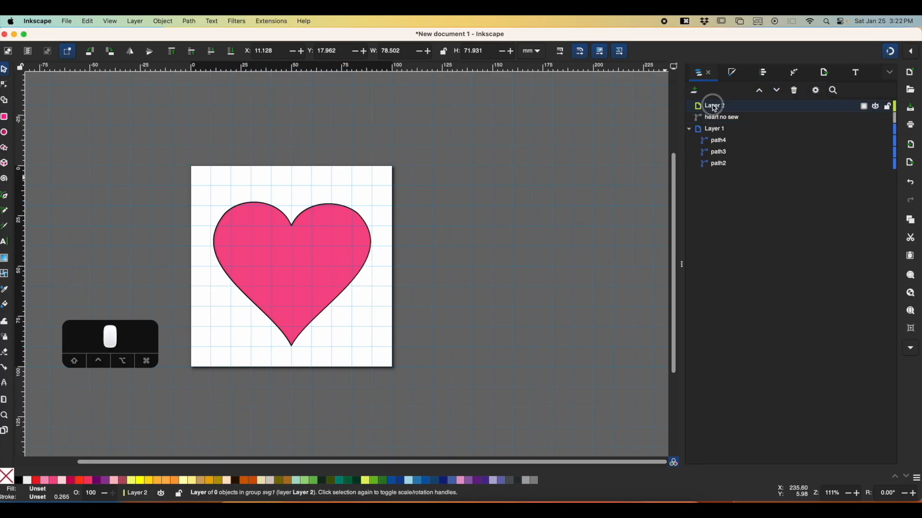
{"action": "left_click", "coordinate": [272, 22]}
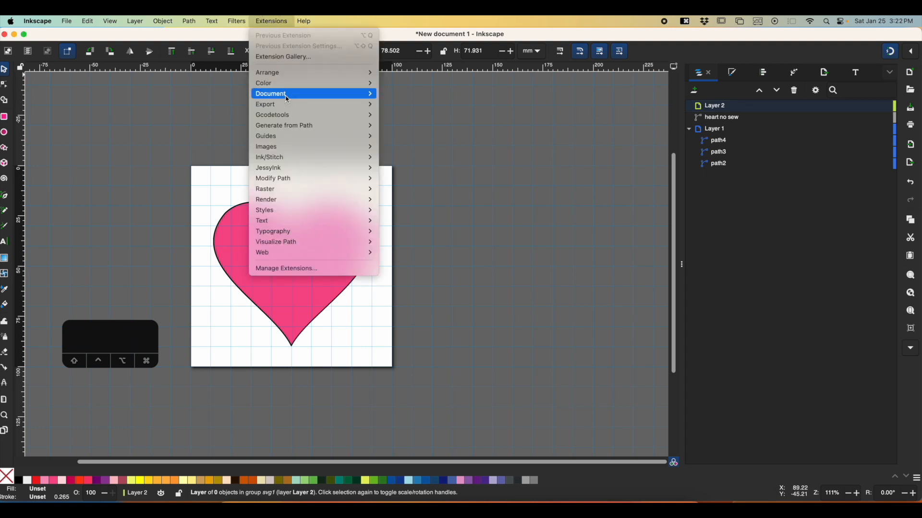
{"action": "mouse_move", "coordinate": [290, 162]}
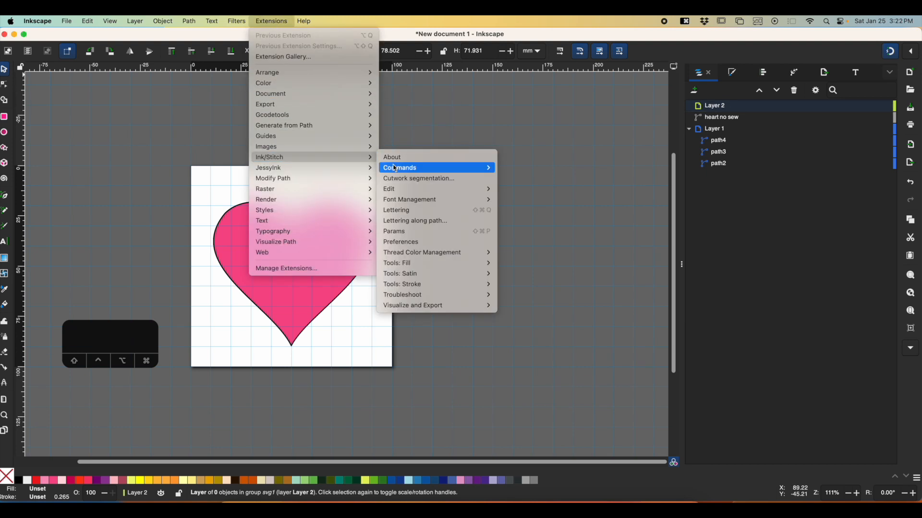
{"action": "mouse_move", "coordinate": [407, 191]}
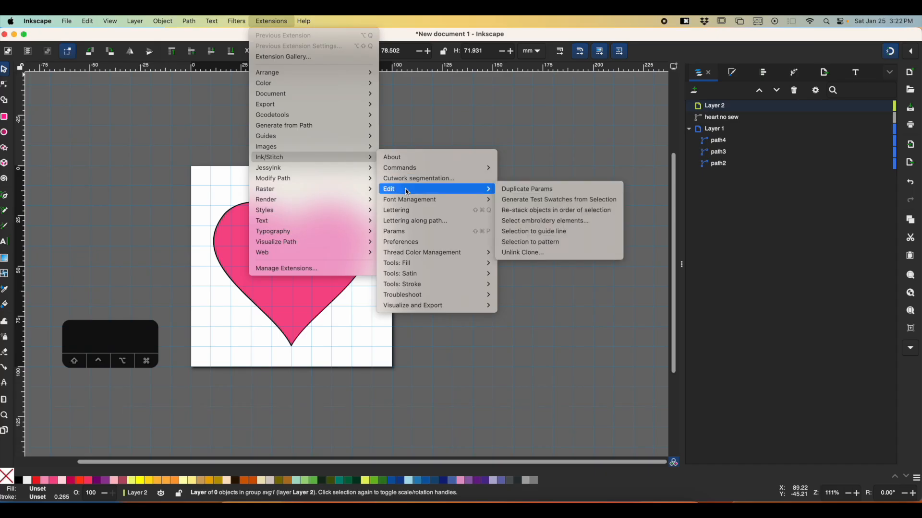
{"action": "mouse_move", "coordinate": [416, 174]}
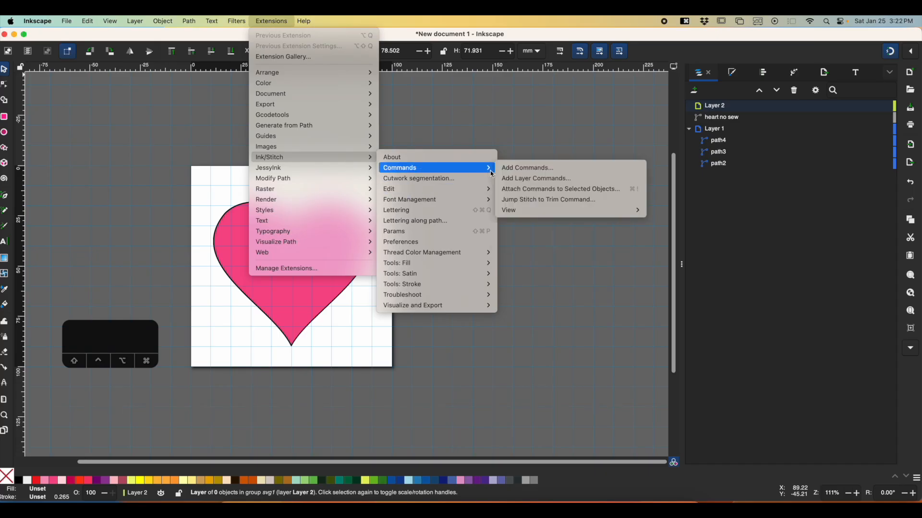
{"action": "left_click", "coordinate": [545, 183]}
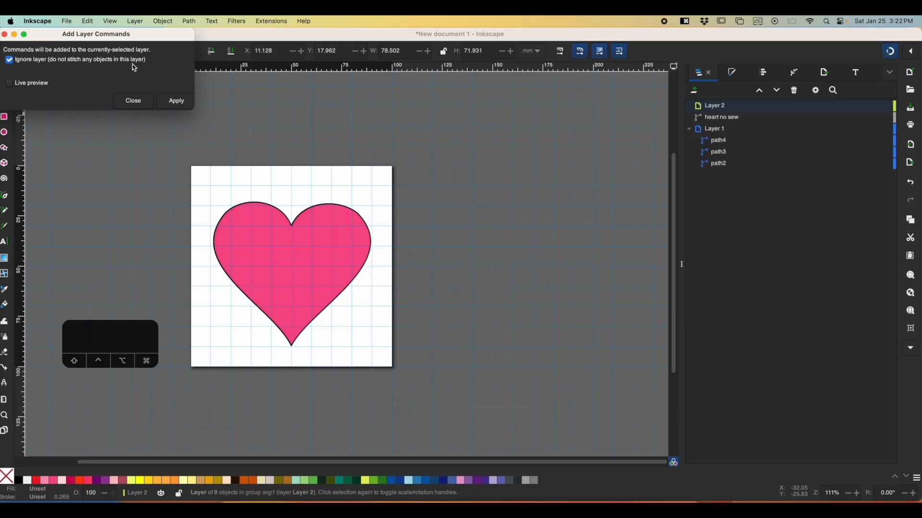
{"action": "left_click", "coordinate": [184, 104]}
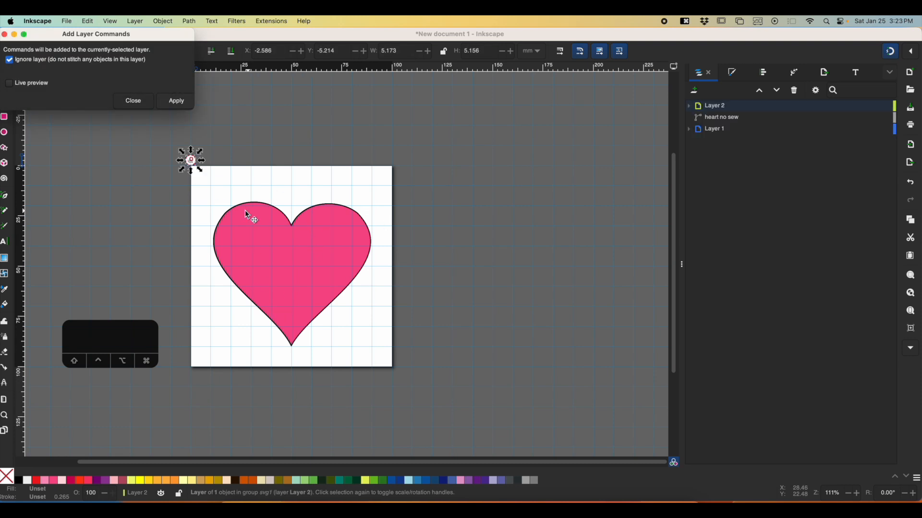
{"action": "left_click", "coordinate": [134, 102]}
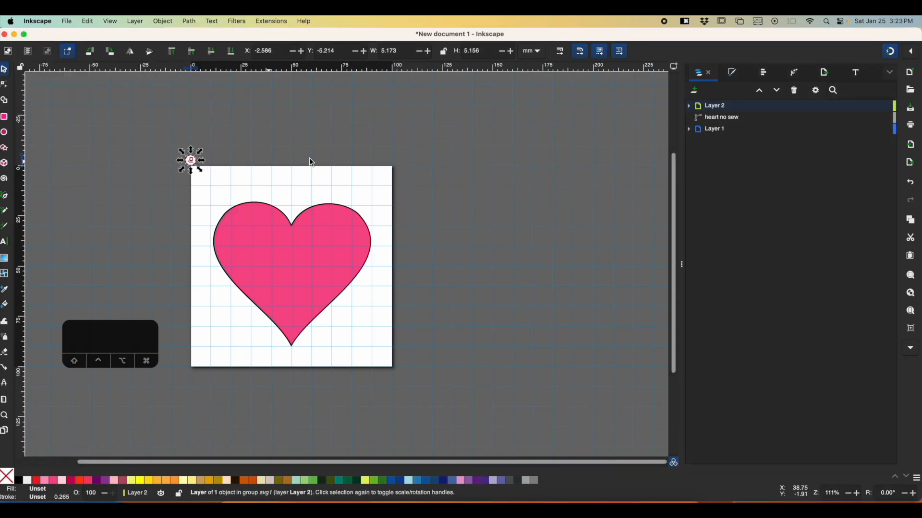
Move the "heart no sew" object into Layer 2 and place the Ignore layer command above it
{"action": "left_click", "coordinate": [690, 106]}
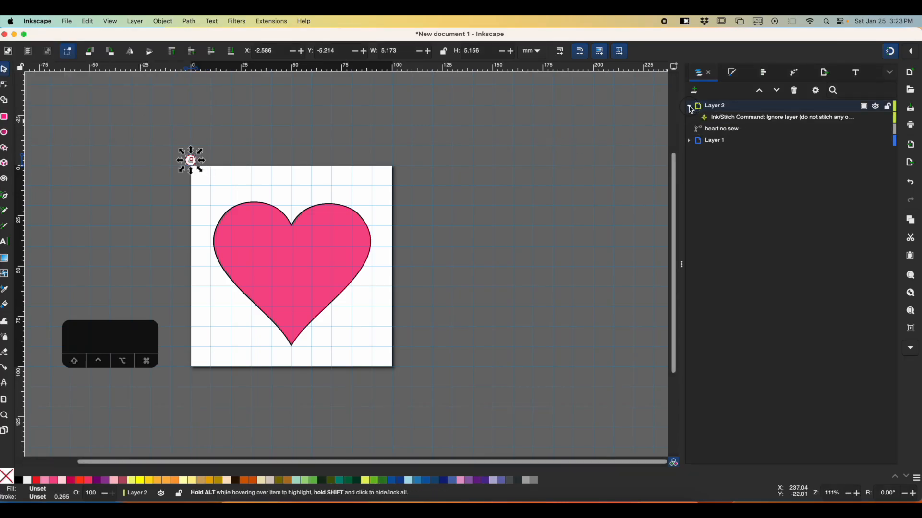
{"action": "left_click", "coordinate": [715, 117]}
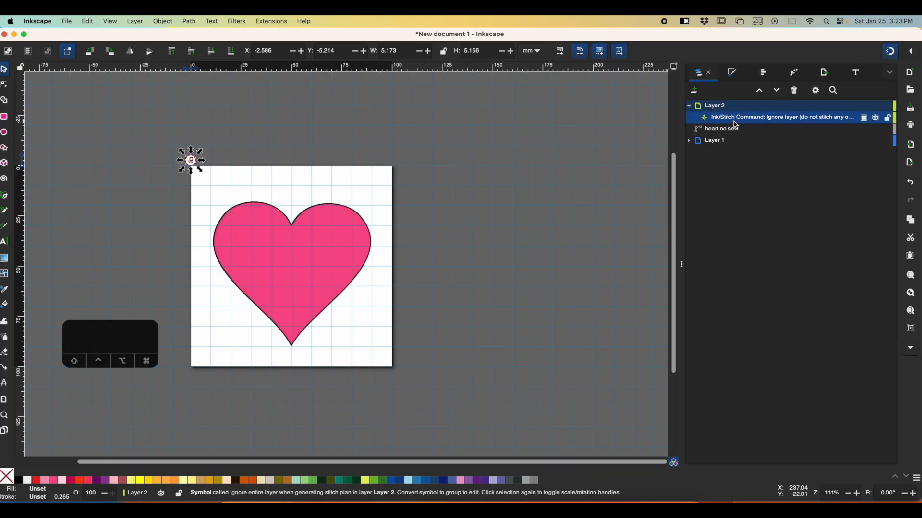
{"action": "left_click_drag", "start_coordinate": [719, 133], "coordinate": [765, 106]}
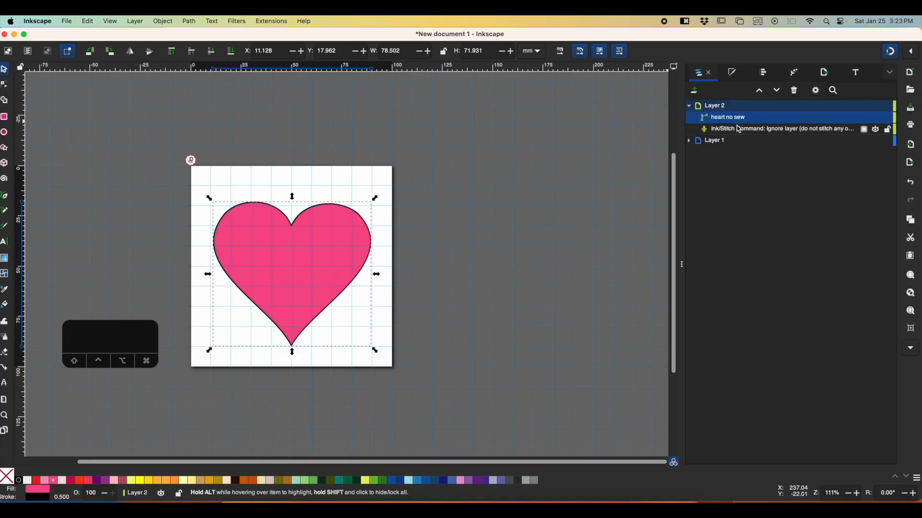
{"action": "left_click_drag", "start_coordinate": [737, 118], "coordinate": [744, 130]}
{"action": "left_click", "coordinate": [741, 129]}
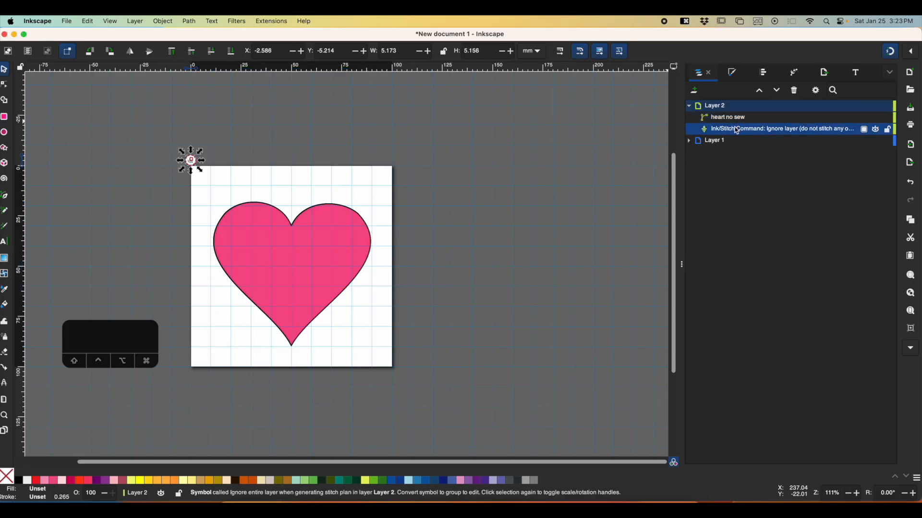
{"action": "left_click", "coordinate": [765, 95]}
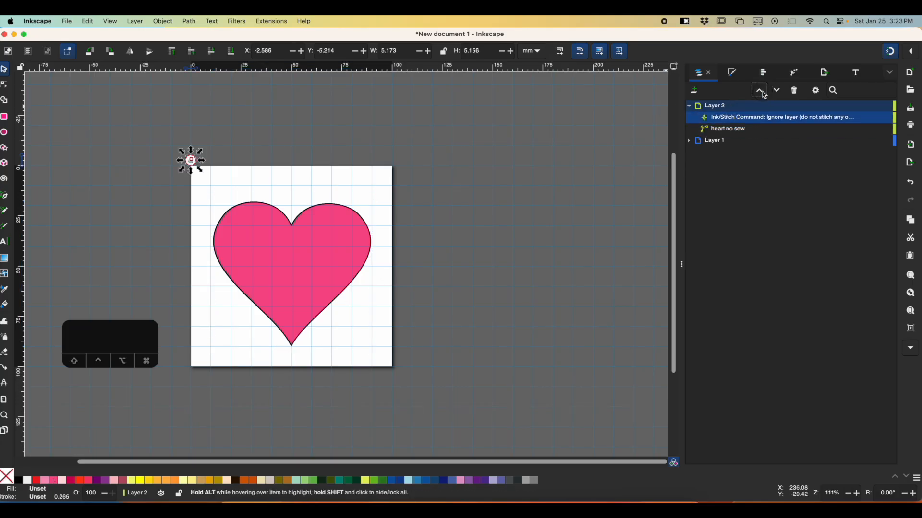
{"action": "left_click", "coordinate": [720, 132]}
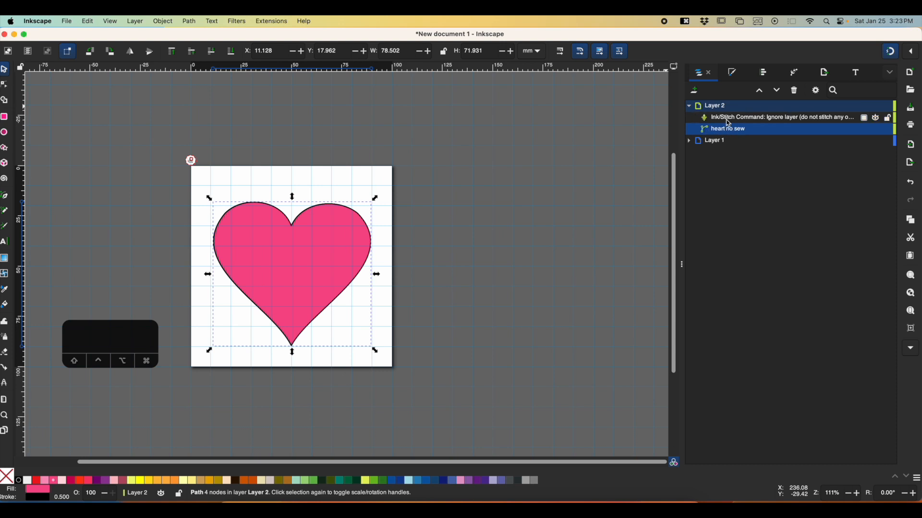
{"action": "left_click", "coordinate": [728, 120]}
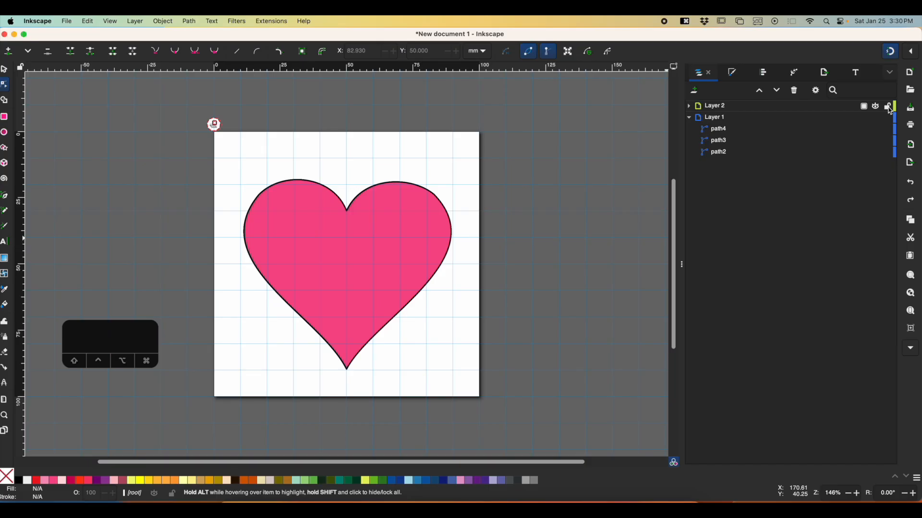
Hide and lock Layer 2 and rename it "CutFileLayer"
{"action": "left_click", "coordinate": [876, 109]}
{"action": "double_click", "coordinate": [721, 107]}
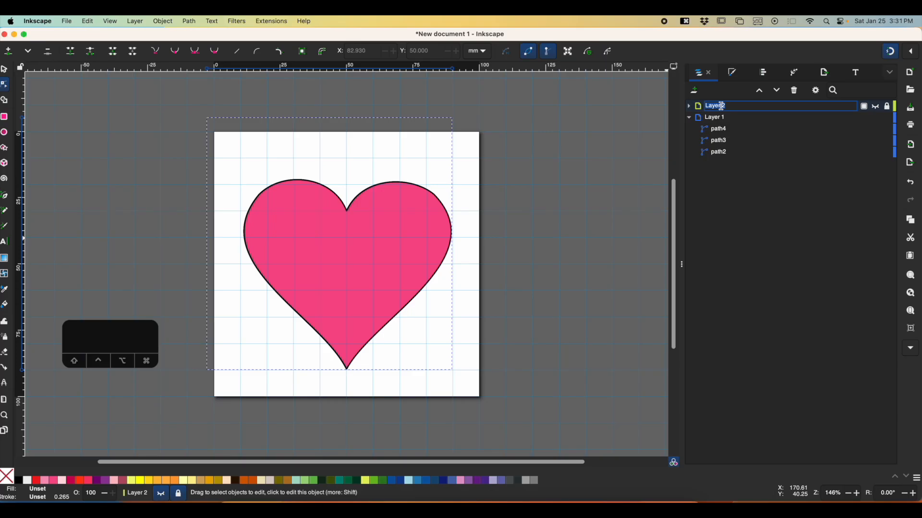
{"action": "type", "text": "CutFileLayer"}
{"action": "key", "text": "Return"}
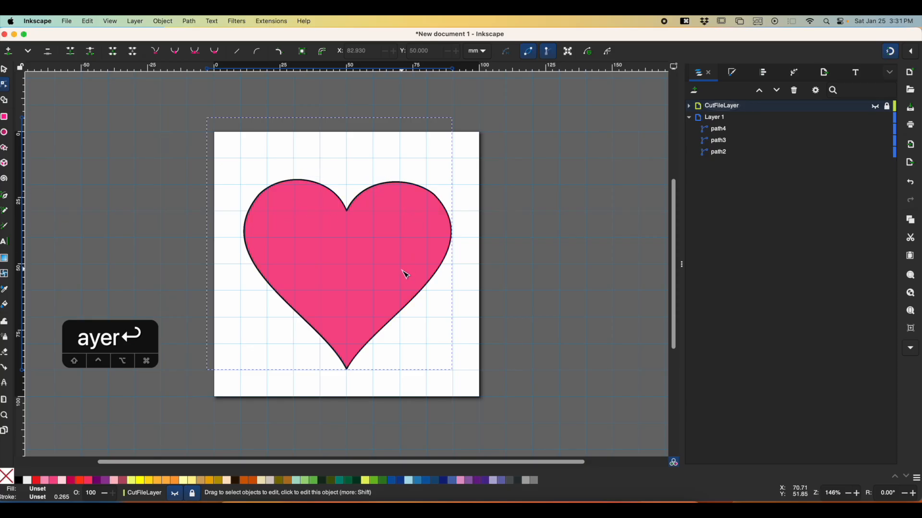
Remove the fill from the three stacked hearts in Layer 1, leaving only their outlines
{"action": "left_click", "coordinate": [336, 138]}
{"action": "left_click", "coordinate": [5, 71]}
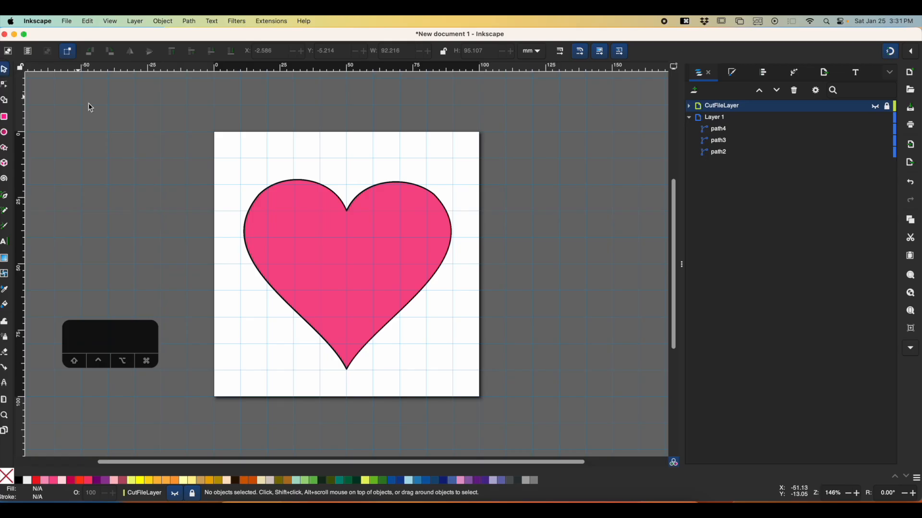
{"action": "left_click_drag", "start_coordinate": [223, 158], "coordinate": [458, 393]}
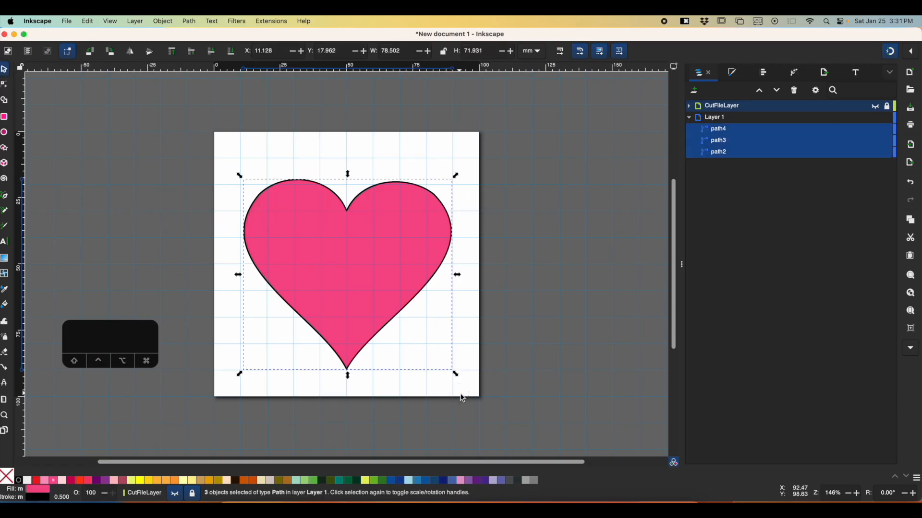
{"action": "left_click", "coordinate": [7, 477]}
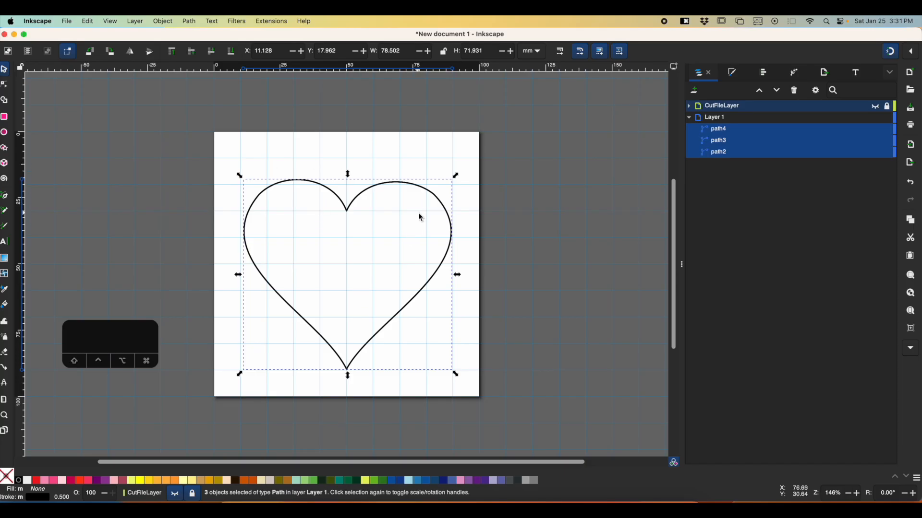
{"action": "left_click", "coordinate": [409, 163]}
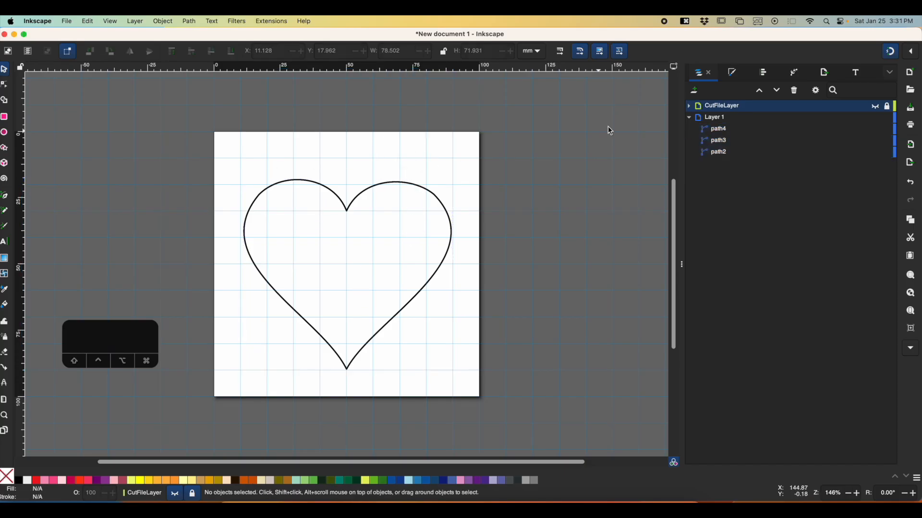
Toggle CutFileLayer's visibility to compare its filled heart with the outlines in Layer 1, leaving the layer hidden
{"action": "left_click", "coordinate": [876, 107]}
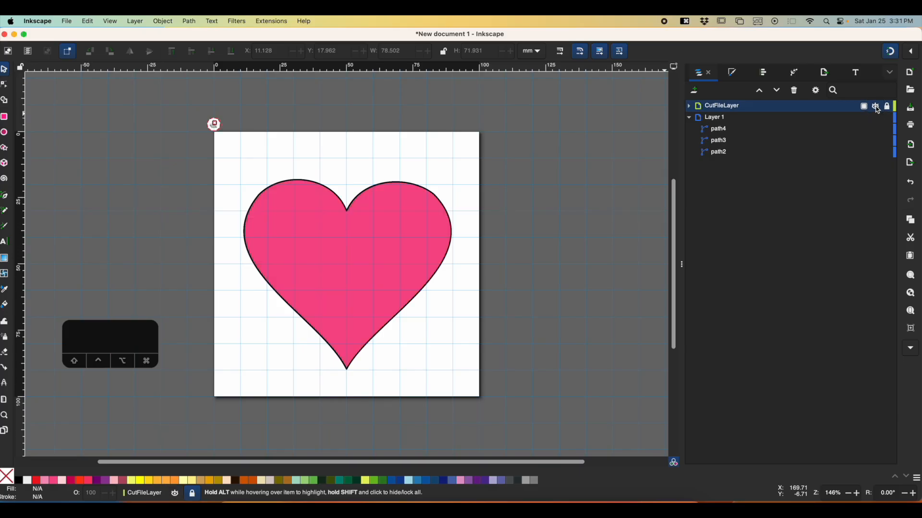
{"action": "left_click", "coordinate": [876, 107]}
{"action": "left_click", "coordinate": [876, 106]}
{"action": "left_click", "coordinate": [876, 106]}
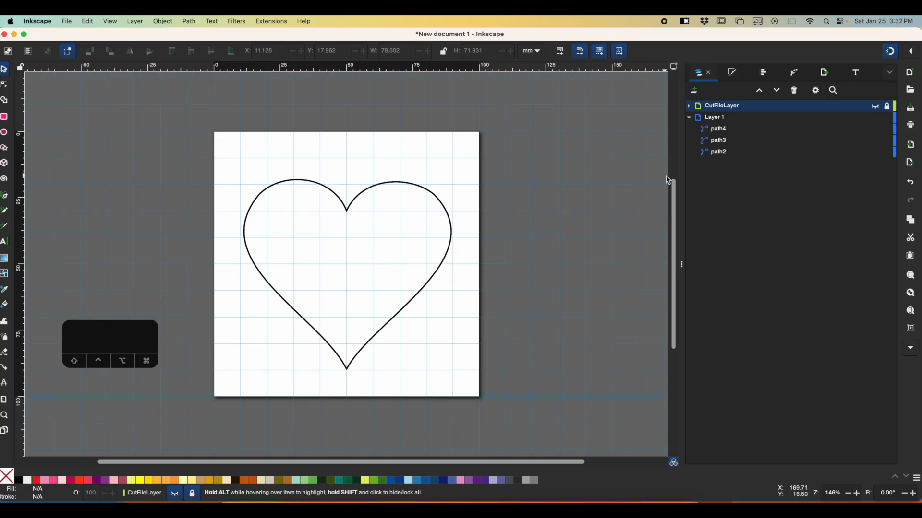
Hide path4 and path3 in Layer 1 and set path2's stroke colour to Red 800
{"action": "left_click", "coordinate": [738, 153]}
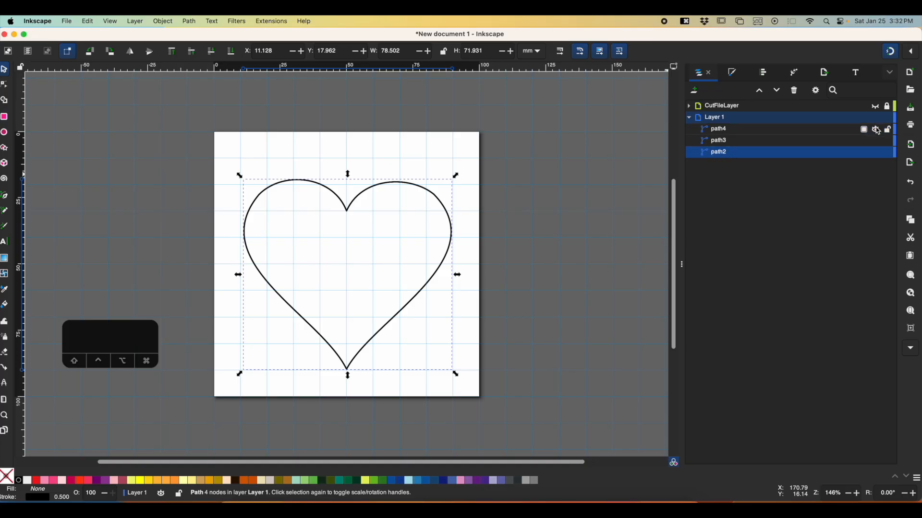
{"action": "left_click", "coordinate": [875, 129]}
{"action": "left_click", "coordinate": [875, 141]}
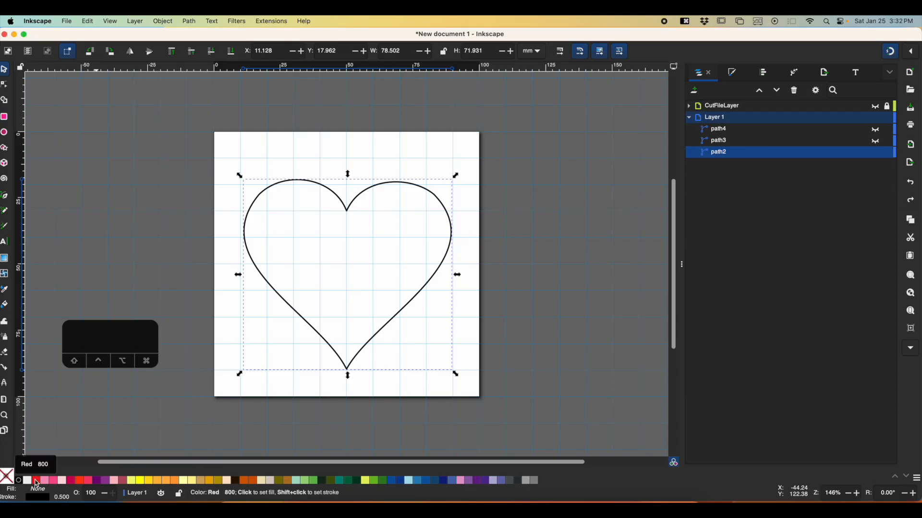
{"action": "left_click", "coordinate": [37, 482], "text": "shift"}
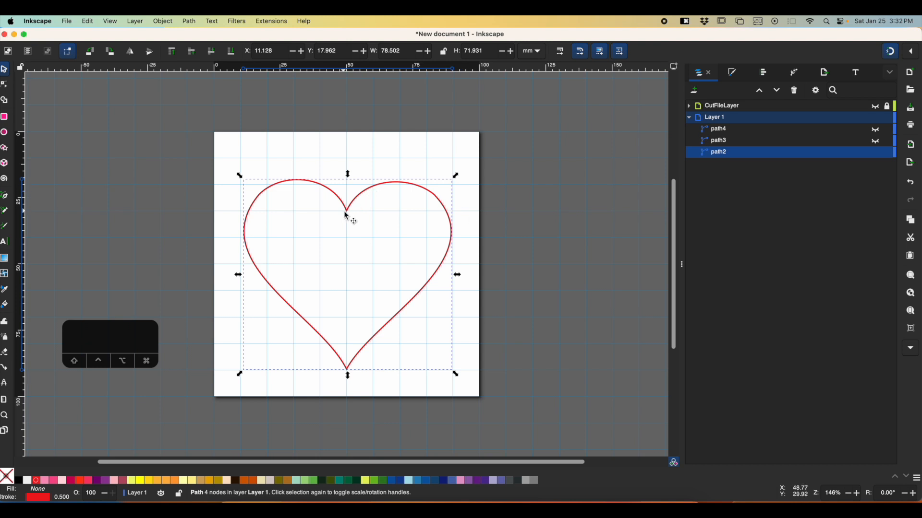
Rename path2, the red heart outline in Layer 1, as "Placement"
{"action": "double_click", "coordinate": [720, 152]}
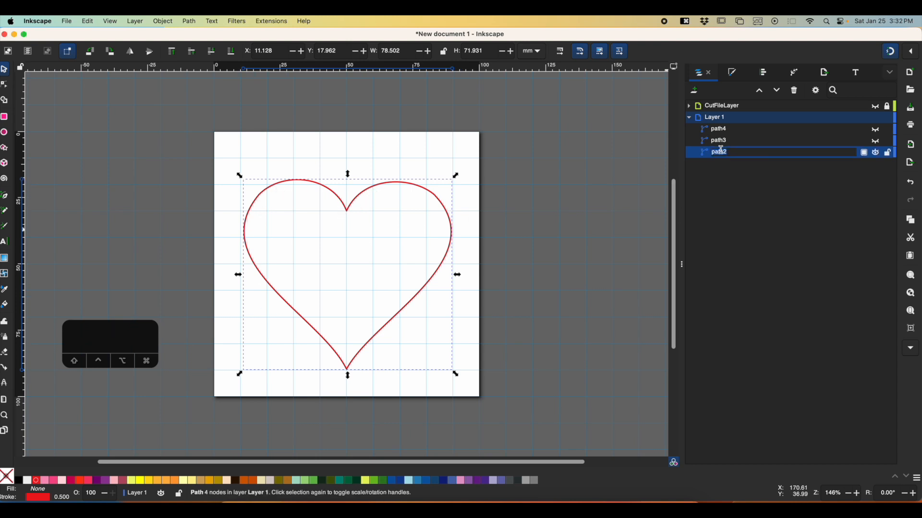
{"action": "type", "text": "Oka"}
{"action": "key", "text": "BackSpace"}
{"action": "key", "text": "BackSpace"}
{"action": "key", "text": "BackSpace"}
{"action": "type", "text": "Placement"}
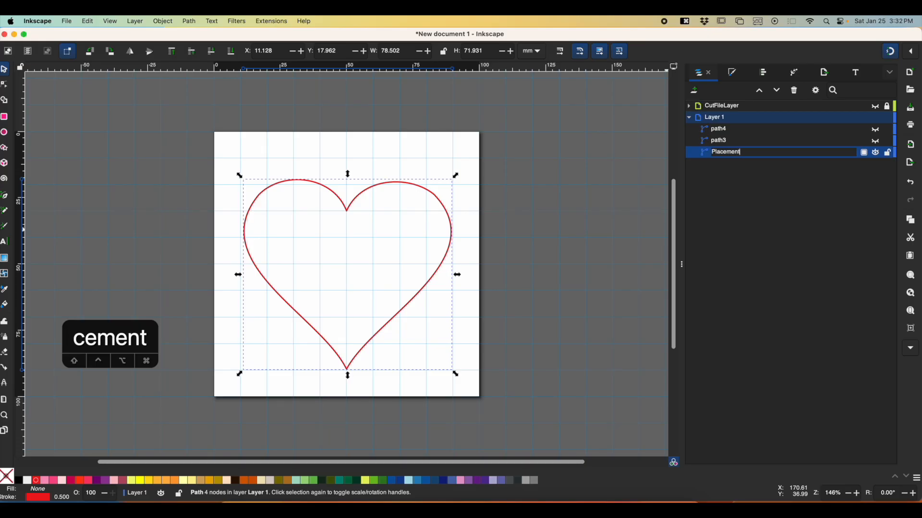
{"action": "key", "text": "Tab"}
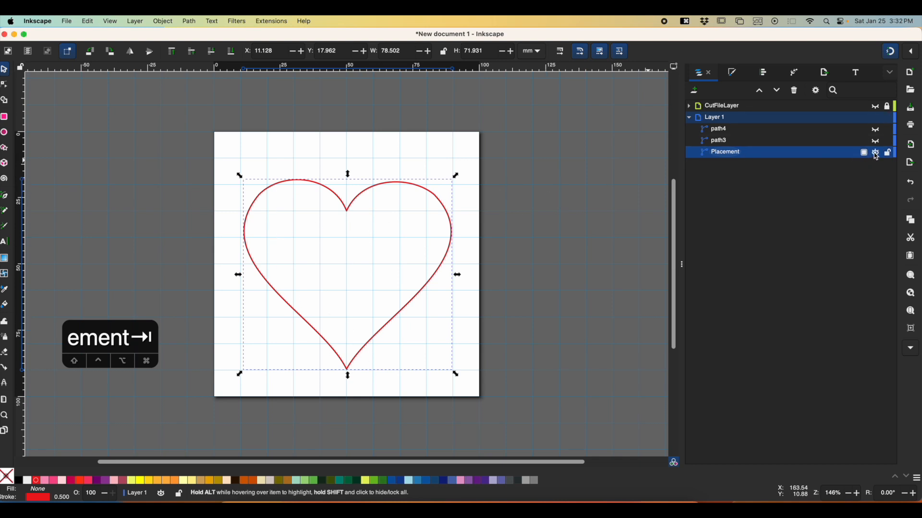
Unhide path3 in Layer 1, keep Placement visible, and give path3 a green stroke
{"action": "left_click", "coordinate": [876, 154]}
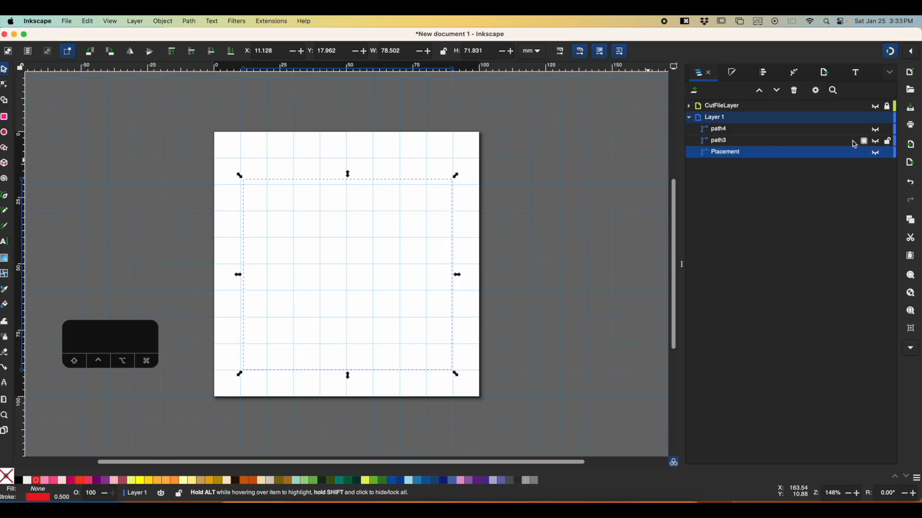
{"action": "left_click", "coordinate": [876, 153]}
{"action": "left_click", "coordinate": [875, 141]}
{"action": "left_click", "coordinate": [768, 145]}
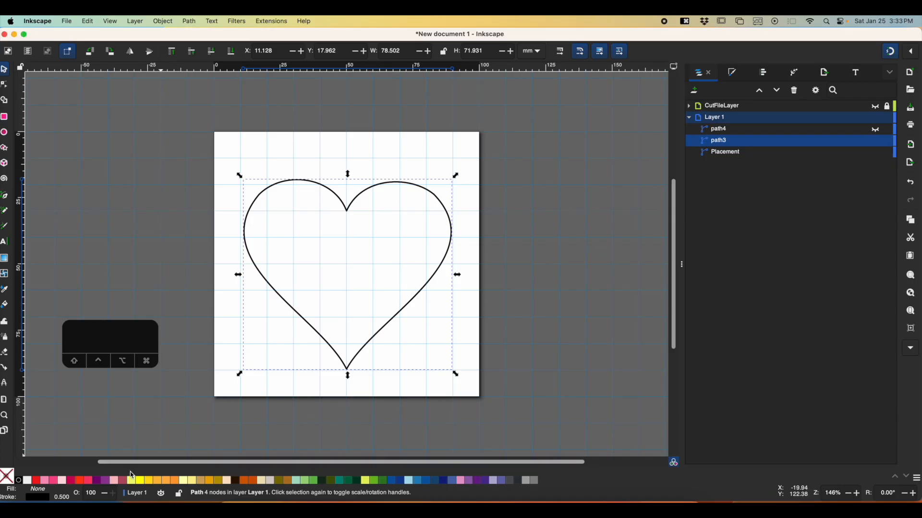
{"action": "left_click", "coordinate": [374, 482], "text": "shift"}
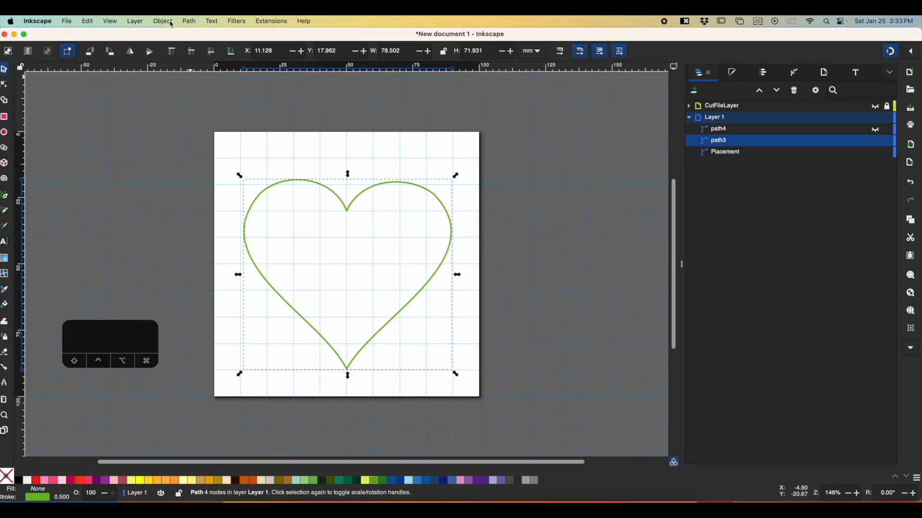
Apply a Dynamic Offset to path3 and shrink it to sit slightly inside the red Placement heart
{"action": "left_click", "coordinate": [188, 22]}
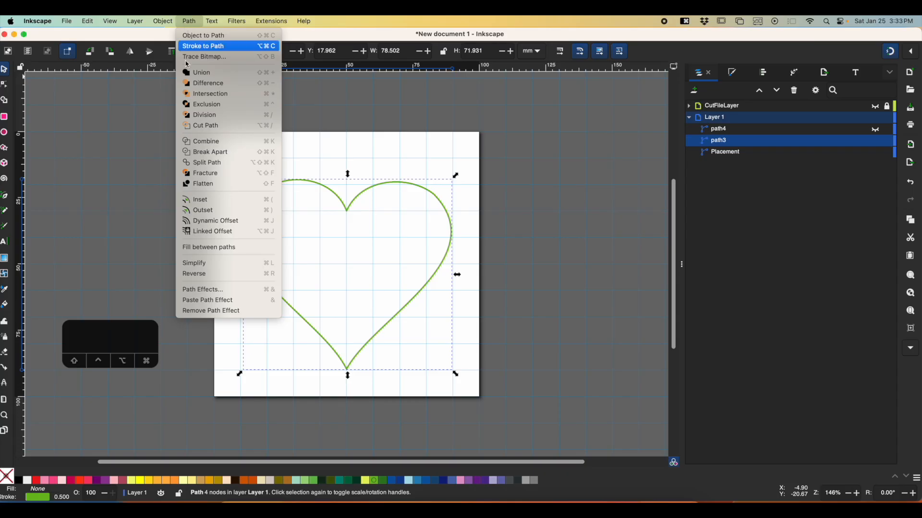
{"action": "left_click", "coordinate": [204, 222]}
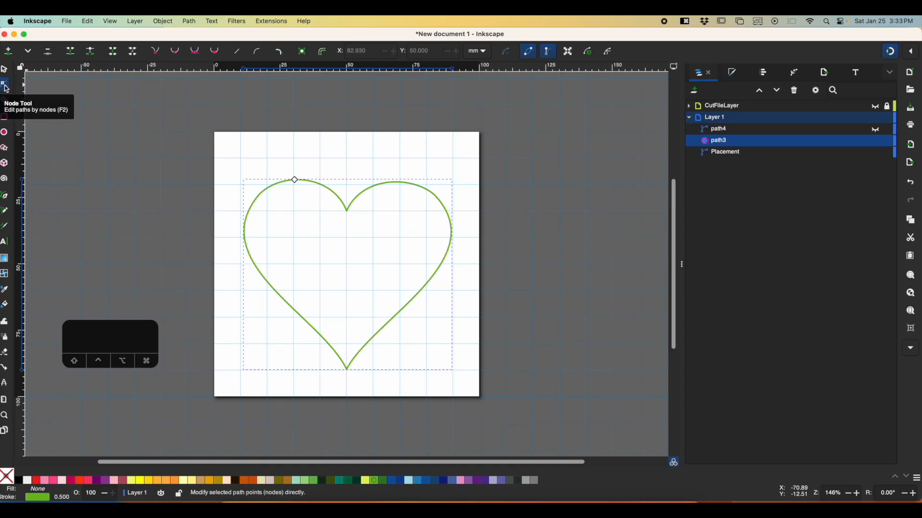
{"action": "left_click", "coordinate": [295, 181]}
{"action": "left_click_drag", "start_coordinate": [295, 181], "coordinate": [294, 184]}
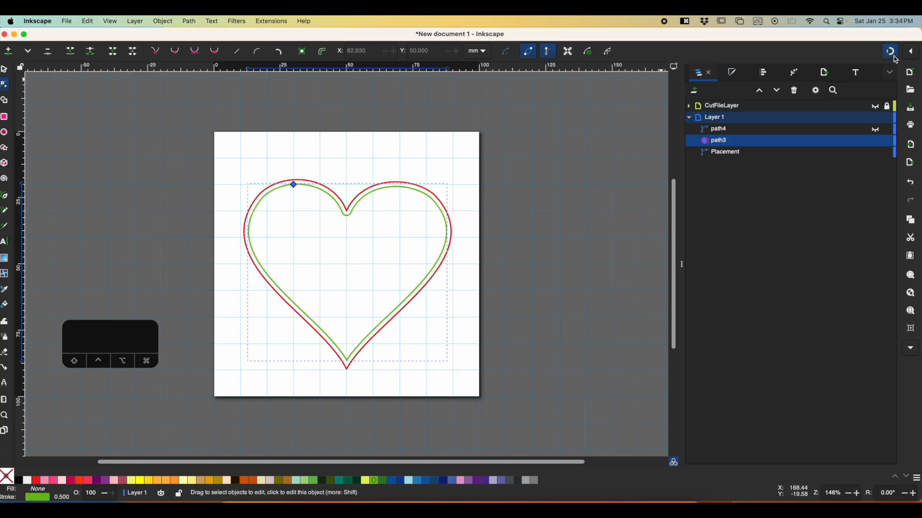
{"action": "left_click_drag", "start_coordinate": [293, 185], "coordinate": [296, 185]}
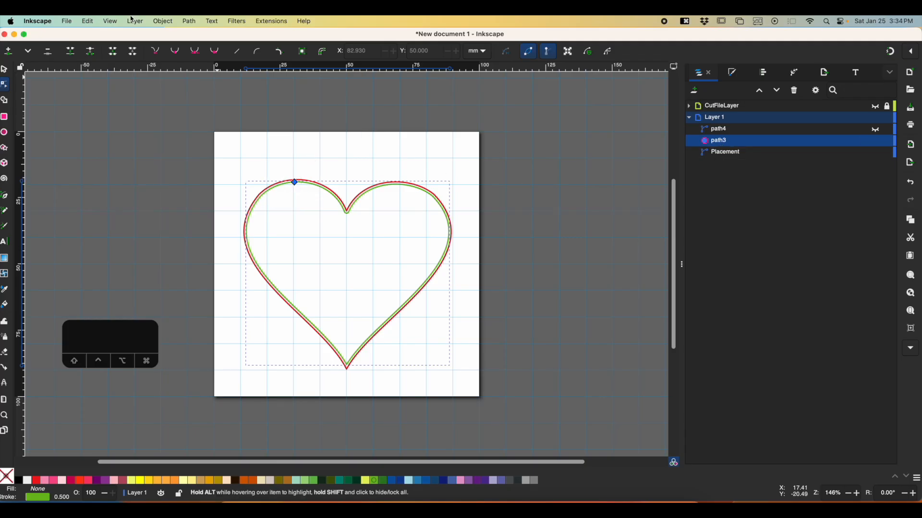
Convert the offset green heart to a path and rename it "Tackdown"
{"action": "left_click", "coordinate": [189, 21]}
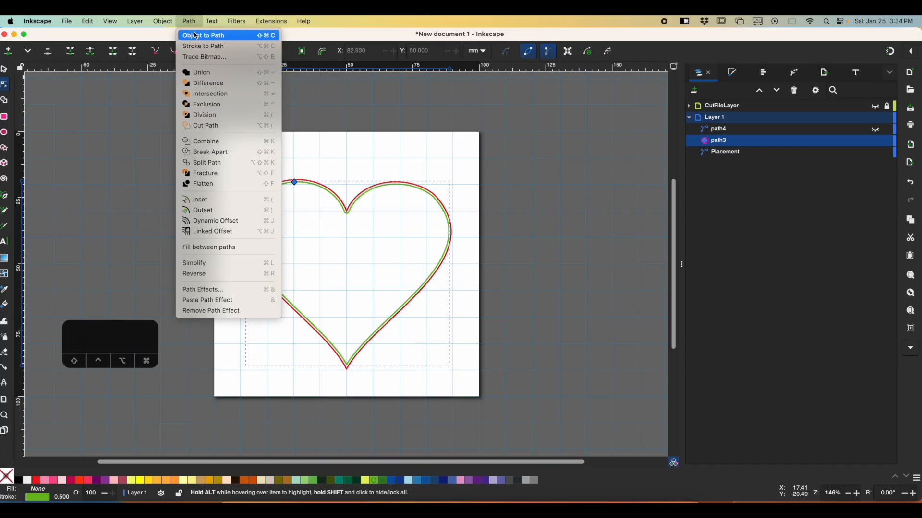
{"action": "left_click", "coordinate": [197, 34]}
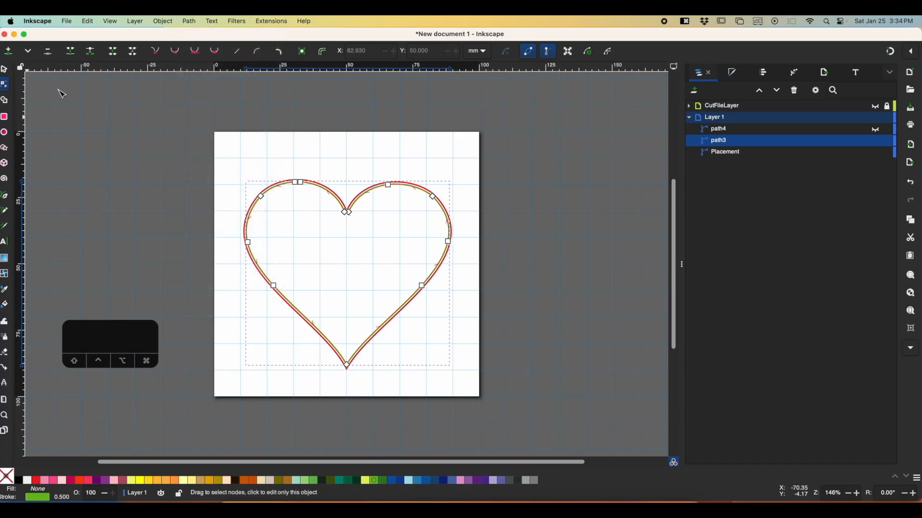
{"action": "double_click", "coordinate": [730, 141]}
{"action": "type", "text": "Tackdown"}
{"action": "key", "text": "Return"}
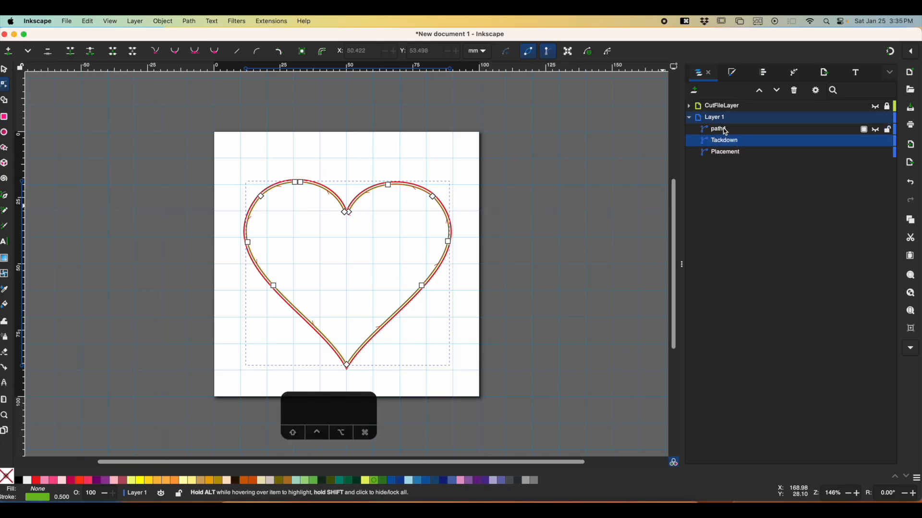
Unhide path4 and give it a Royal Purple stroke 3 mm wide
{"action": "left_click", "coordinate": [726, 132]}
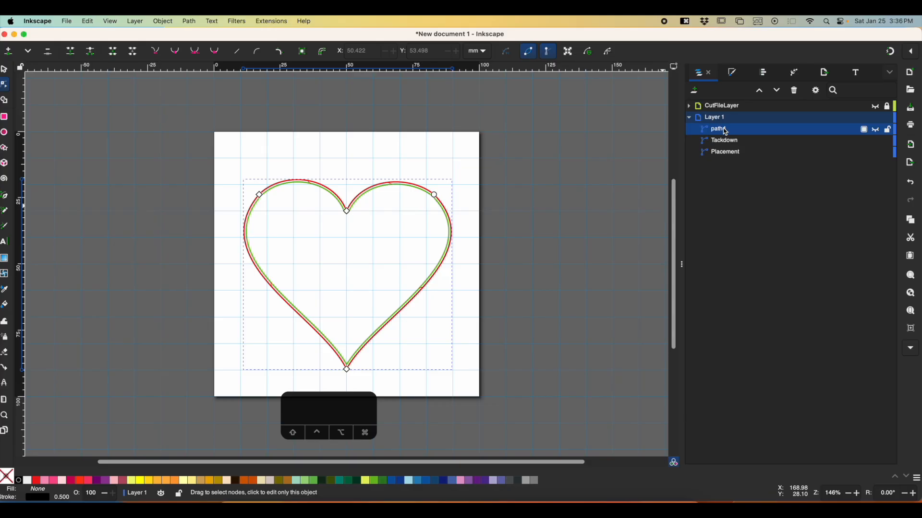
{"action": "left_click", "coordinate": [876, 129]}
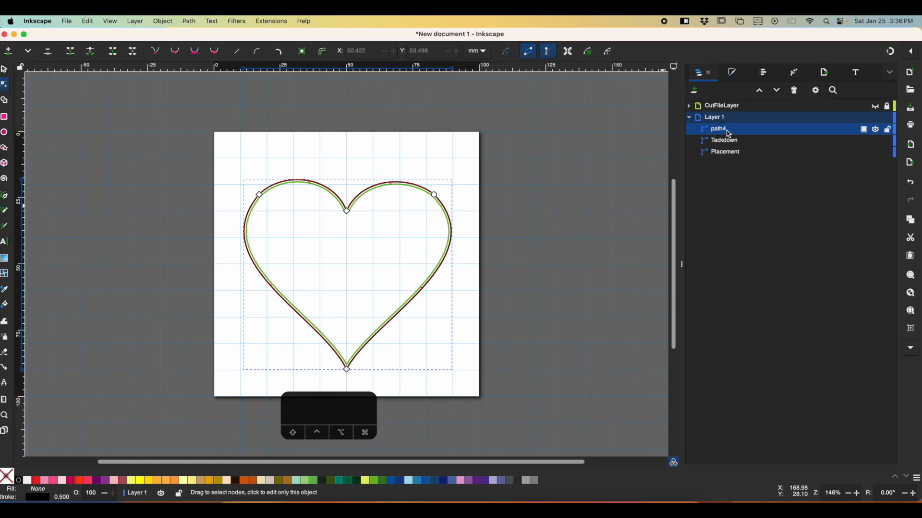
{"action": "left_click", "coordinate": [97, 481], "text": "shift"}
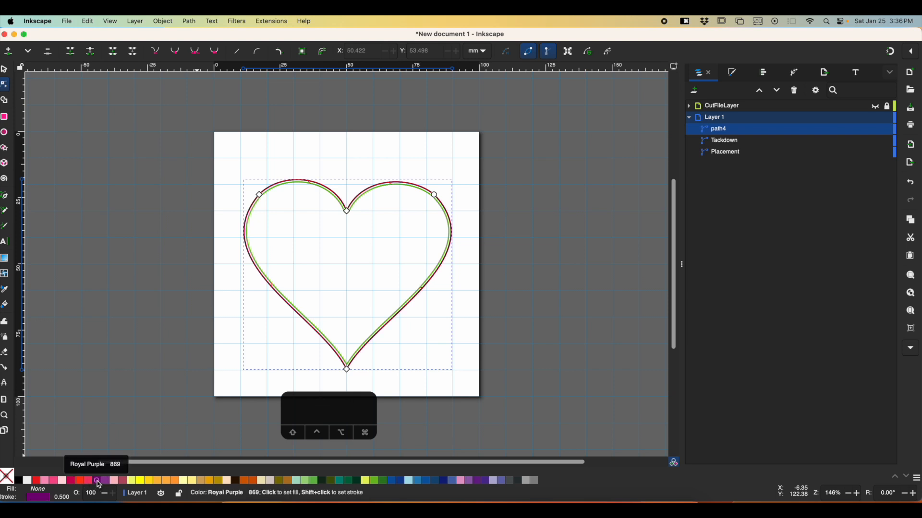
{"action": "right_click", "coordinate": [66, 500]}
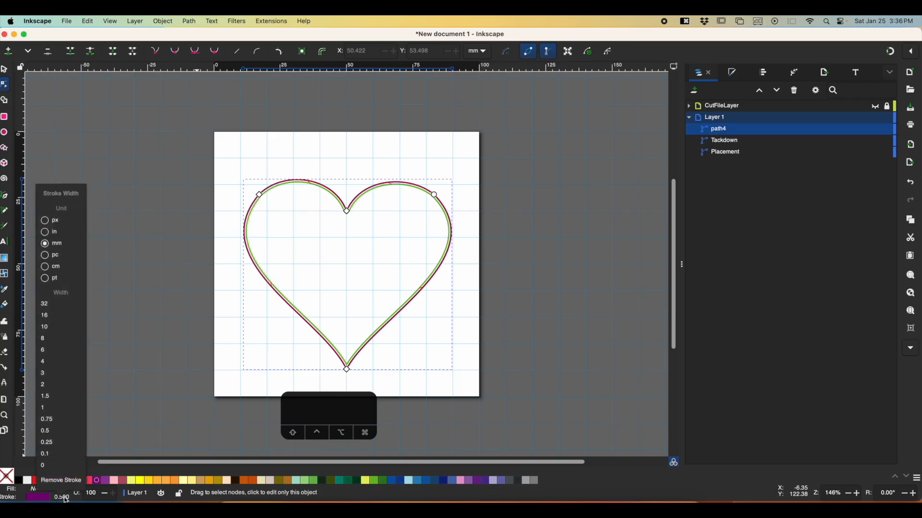
{"action": "left_click", "coordinate": [76, 378]}
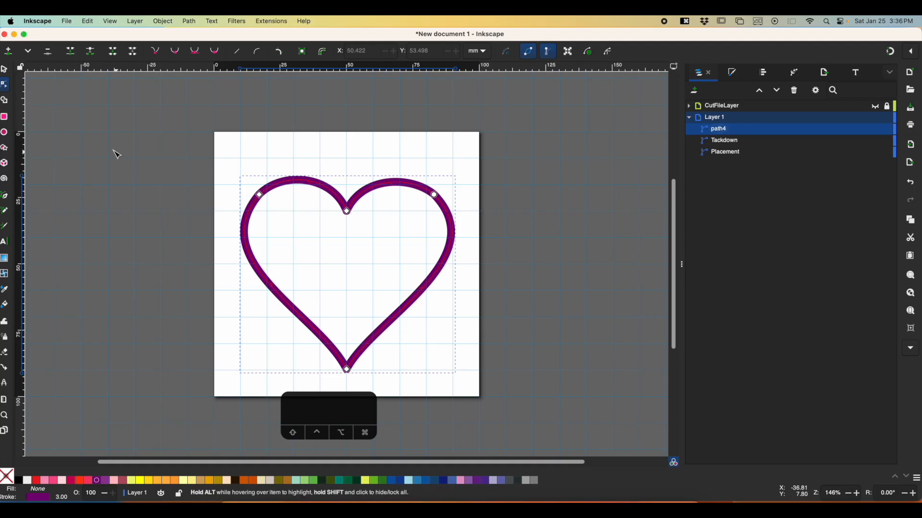
{"action": "left_click", "coordinate": [306, 149]}
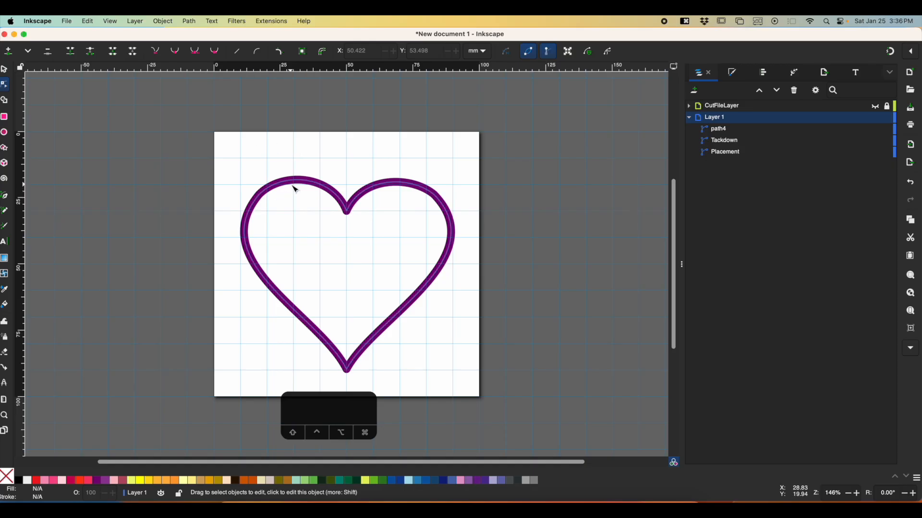
Convert the purple path4 outline to a satin column with Ink/Stitch's Convert Line to Satin
{"action": "left_click", "coordinate": [741, 129]}
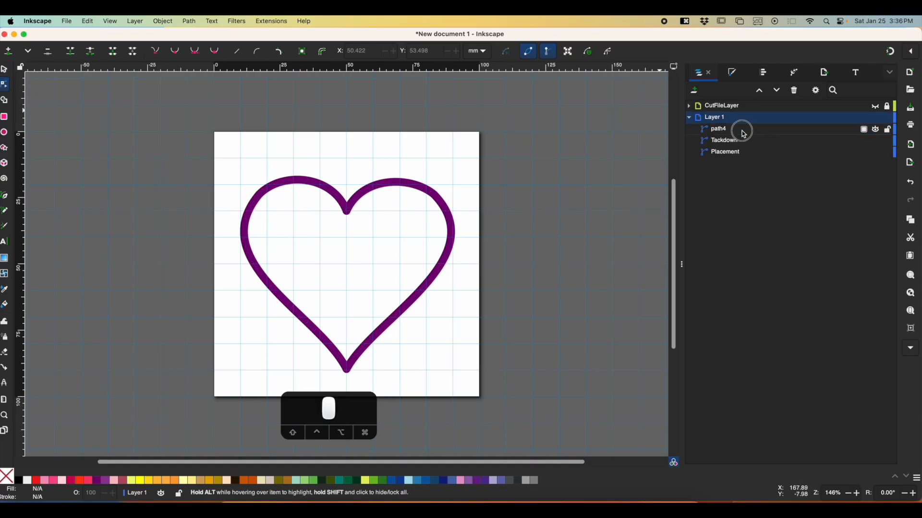
{"action": "left_click", "coordinate": [272, 22]}
{"action": "mouse_move", "coordinate": [308, 158]}
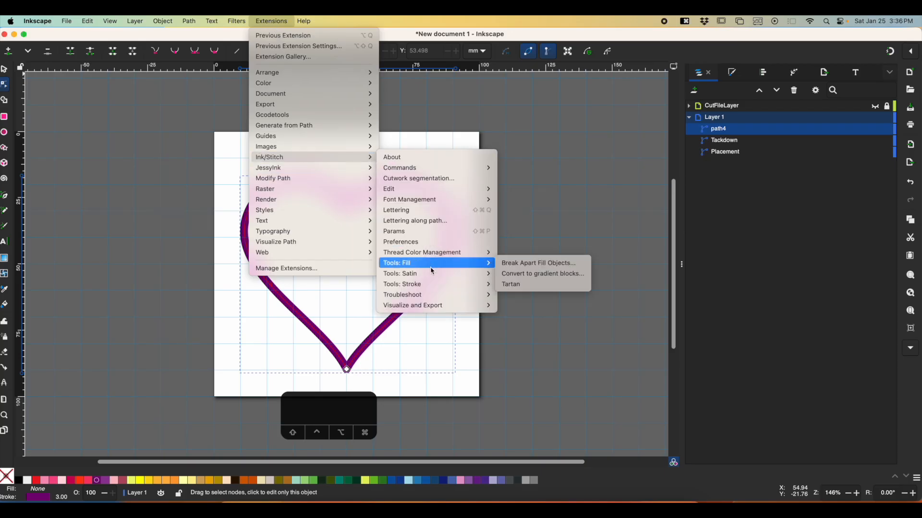
{"action": "mouse_move", "coordinate": [431, 274]}
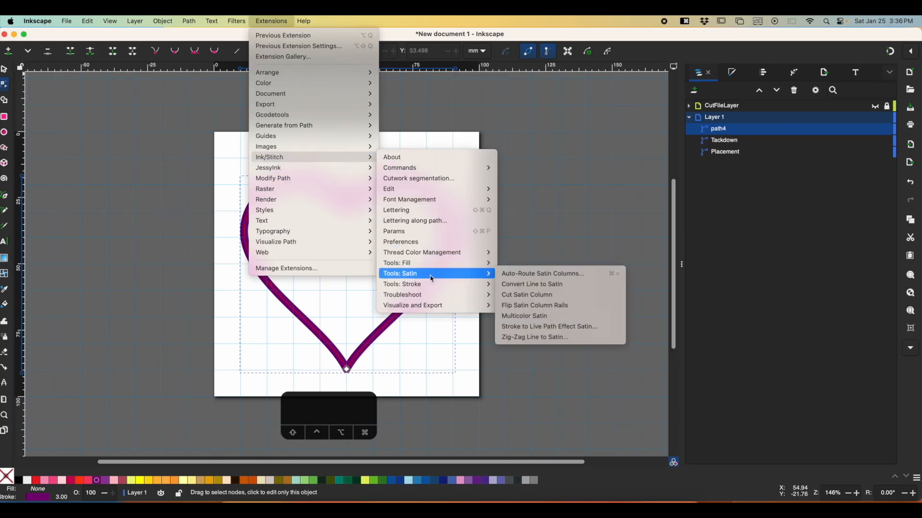
{"action": "left_click", "coordinate": [522, 285]}
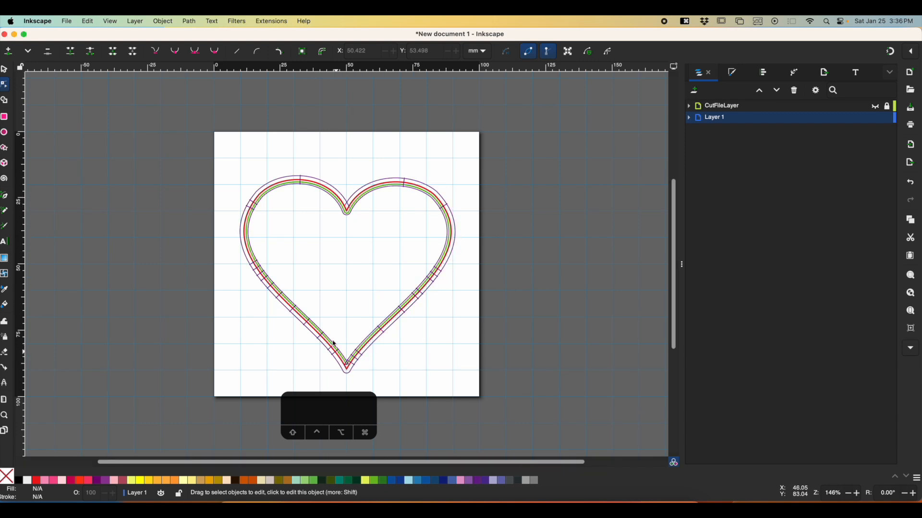
Select the converted purple satin heart and rename it "Satin Stitch"
{"action": "left_click", "coordinate": [369, 187]}
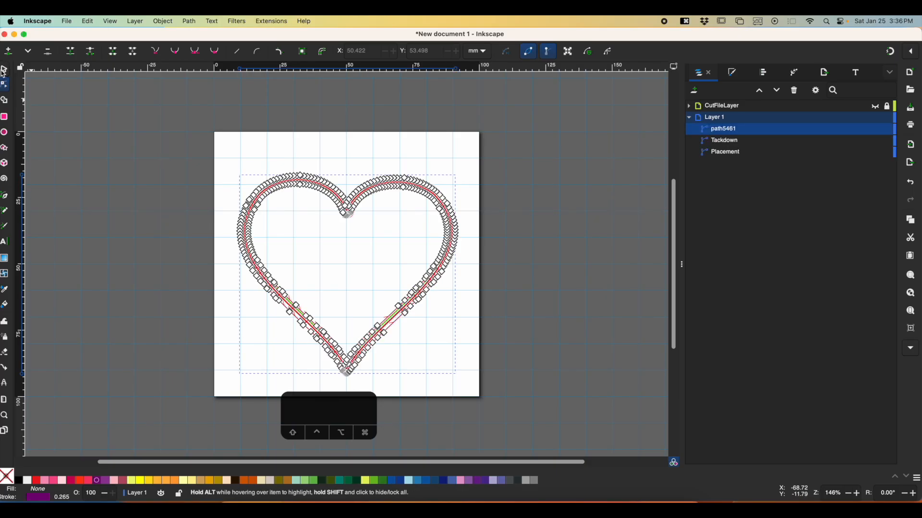
{"action": "left_click", "coordinate": [4, 71]}
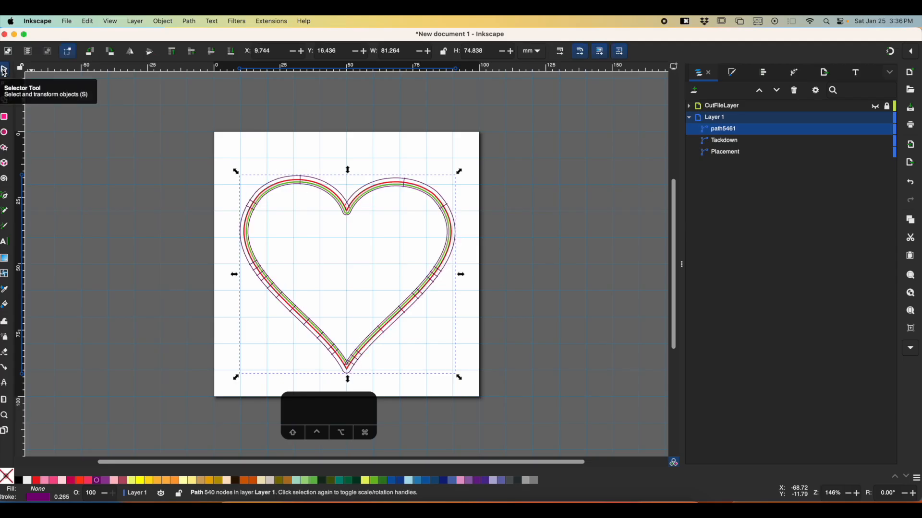
{"action": "double_click", "coordinate": [736, 130]}
{"action": "type", "text": "Satin"}
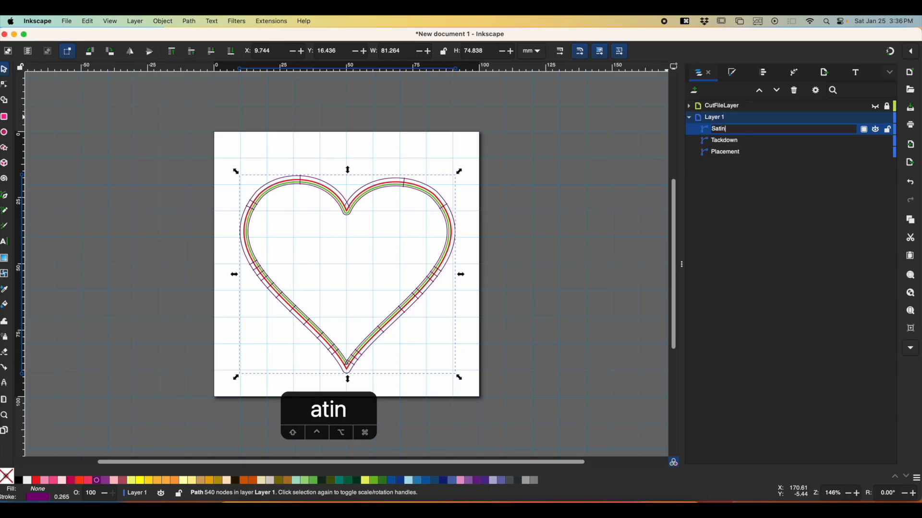
{"action": "type", "text": " Stitch"}
{"action": "key", "text": "Return"}
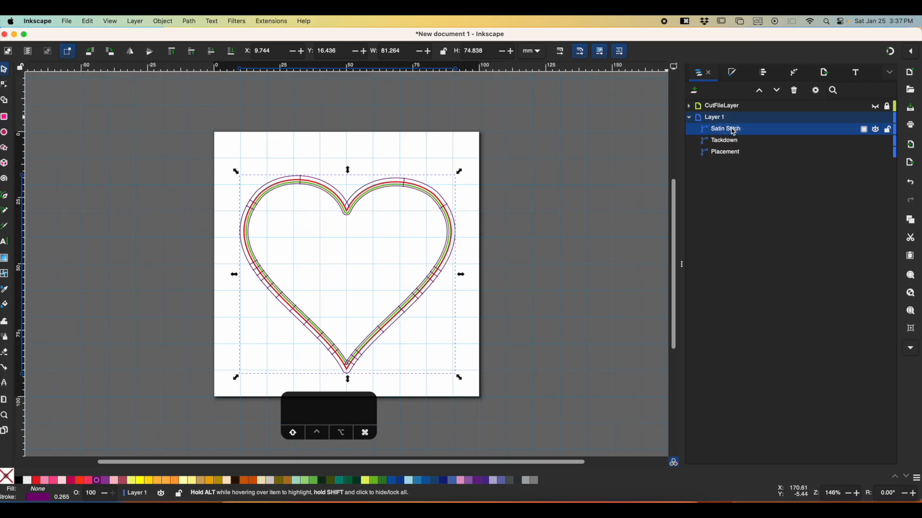
Open the Ink/Stitch Params for Satin Stitch and set the satin column's pull compensation to .4 .4 mm
{"action": "key", "text": "shift+super+p"}
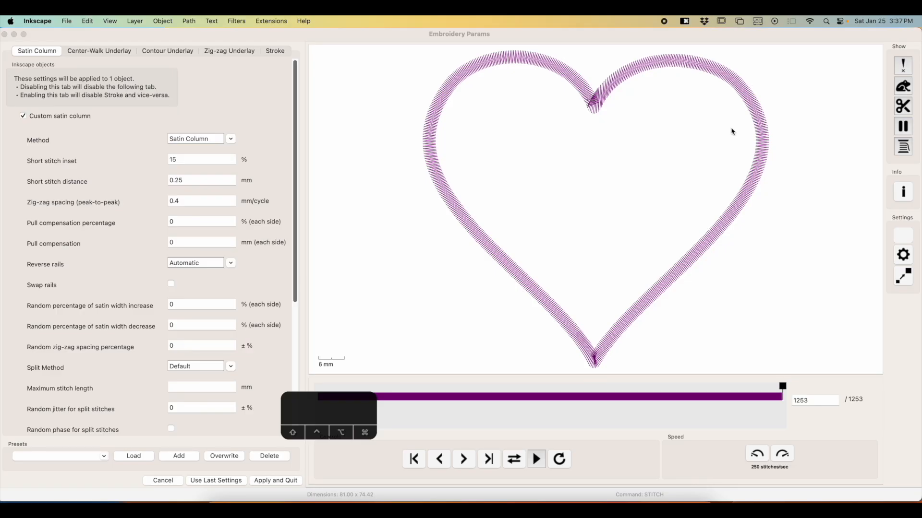
{"action": "left_click", "coordinate": [229, 51]}
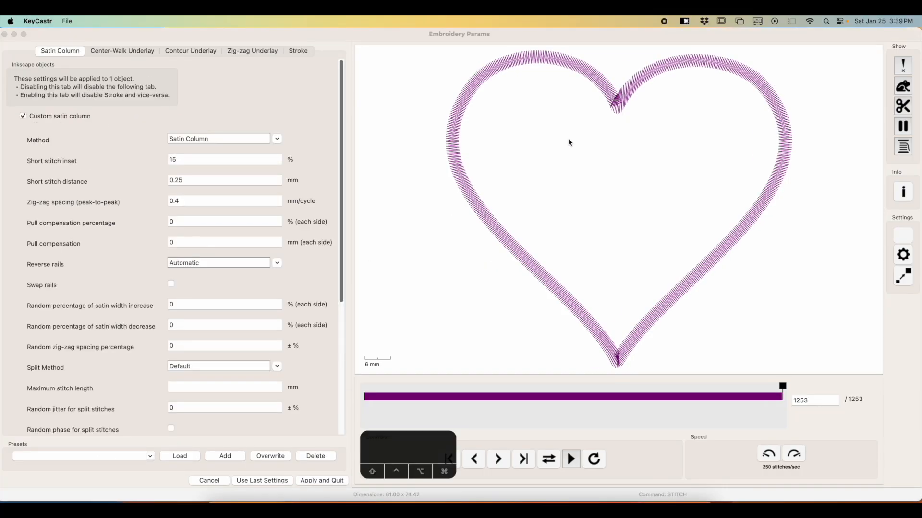
{"action": "left_click", "coordinate": [185, 243]}
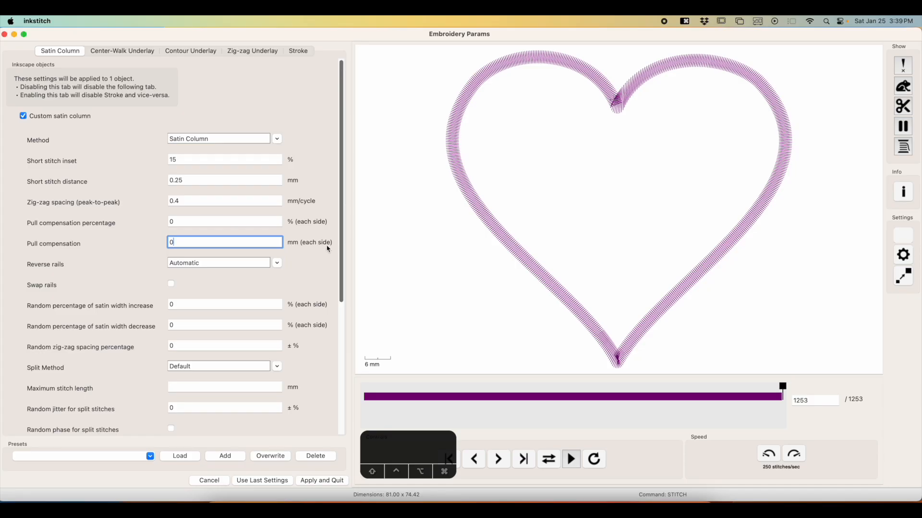
{"action": "double_click", "coordinate": [192, 242]}
{"action": "double_click", "coordinate": [180, 223]}
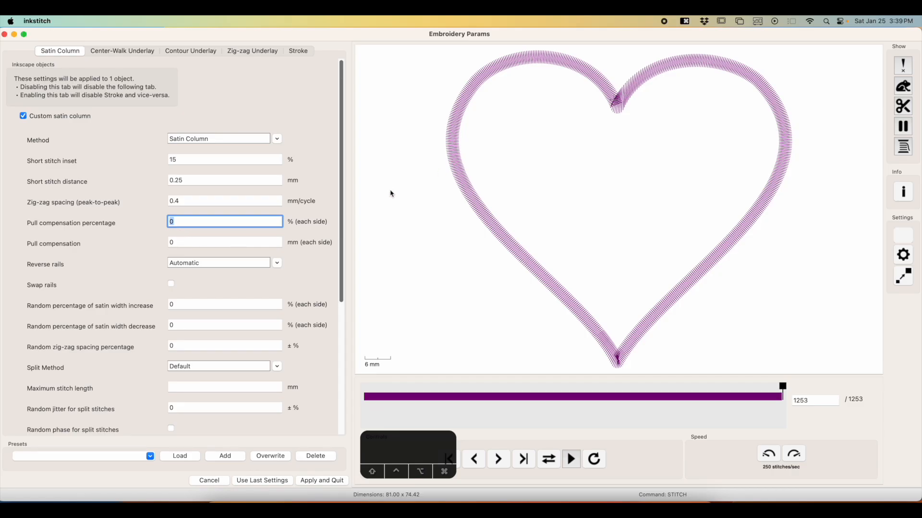
{"action": "left_click", "coordinate": [185, 243]}
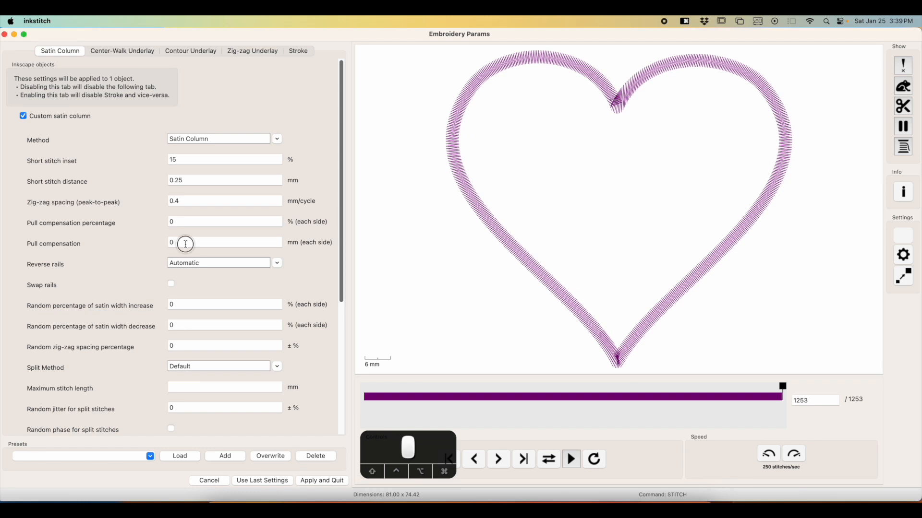
{"action": "double_click", "coordinate": [186, 241]}
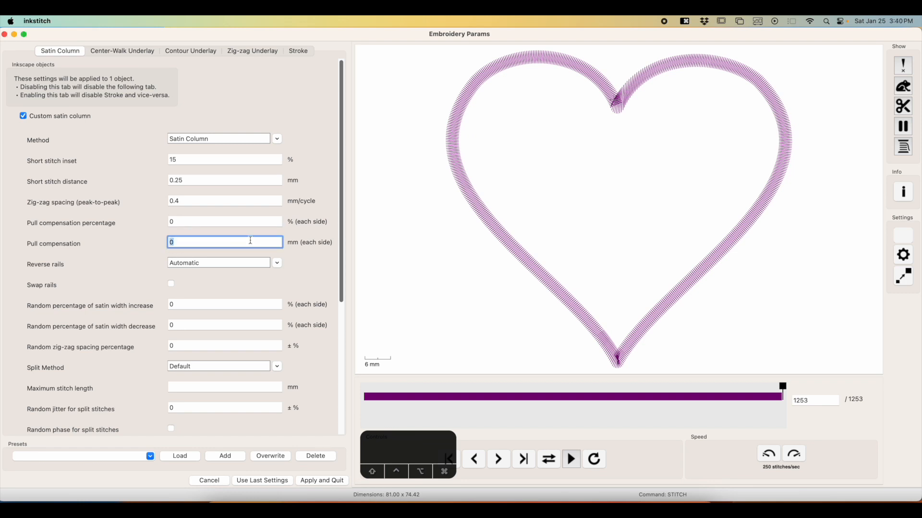
{"action": "type", "text": ".4 "}
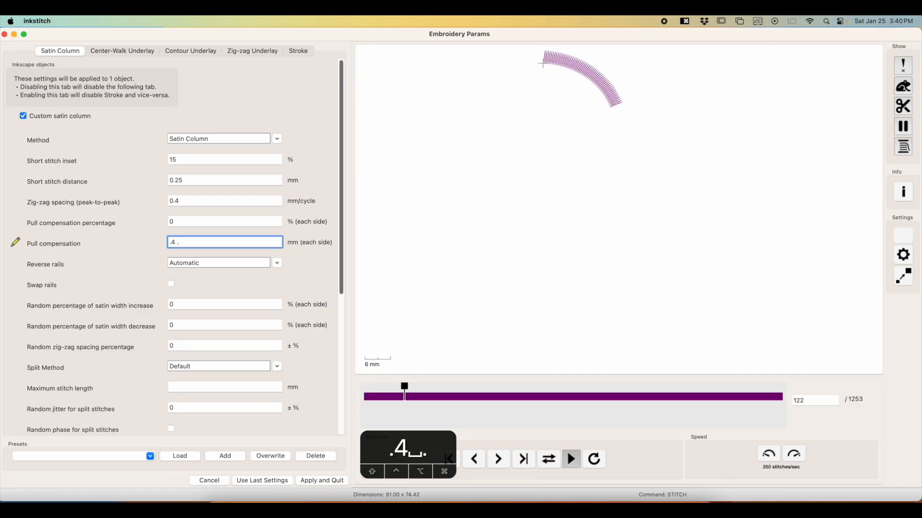
{"action": "type", "text": ".4"}
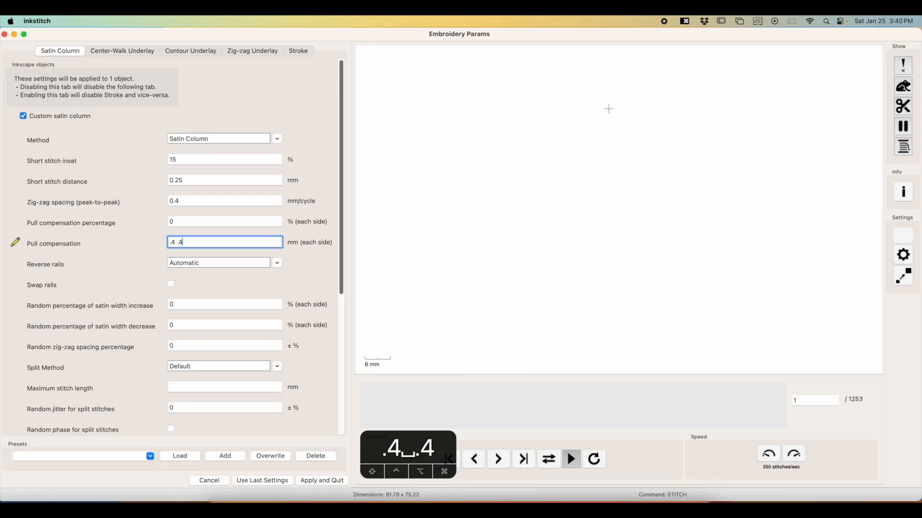
Apply the satin column settings to the Satin Stitch heart and close the embroidery parameters
{"action": "left_click", "coordinate": [201, 224]}
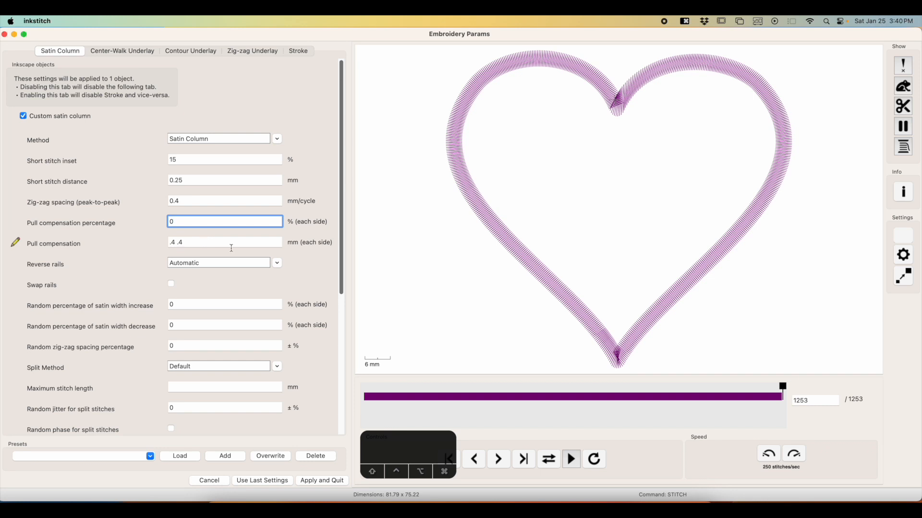
{"action": "left_click", "coordinate": [320, 481]}
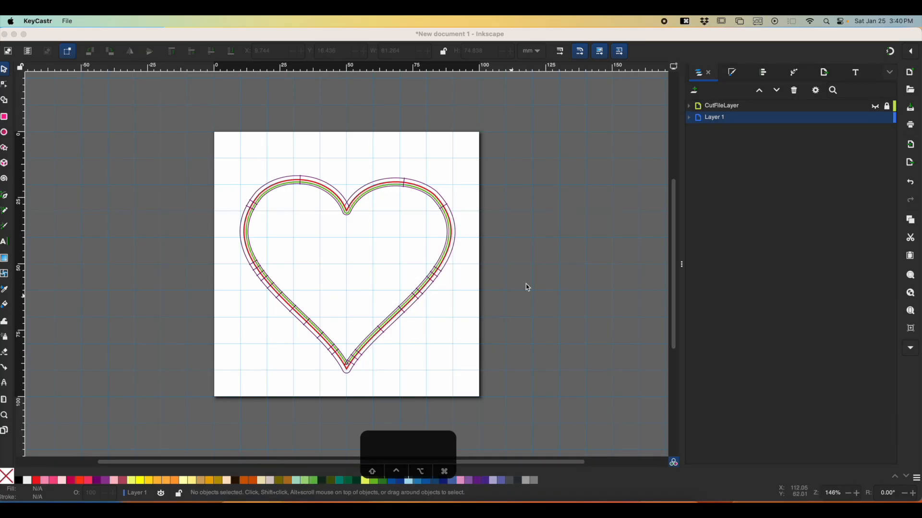
Unhide CutFileLayer and move it below Layer 1 in the layer order
{"action": "left_click", "coordinate": [880, 110]}
{"action": "left_click", "coordinate": [877, 108]}
{"action": "left_click", "coordinate": [391, 150]}
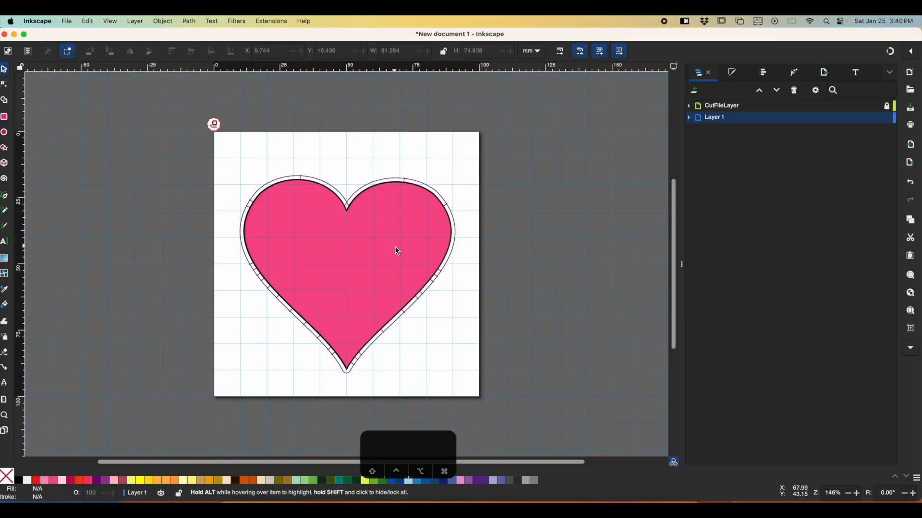
{"action": "left_click", "coordinate": [716, 105]}
{"action": "left_click", "coordinate": [760, 92]}
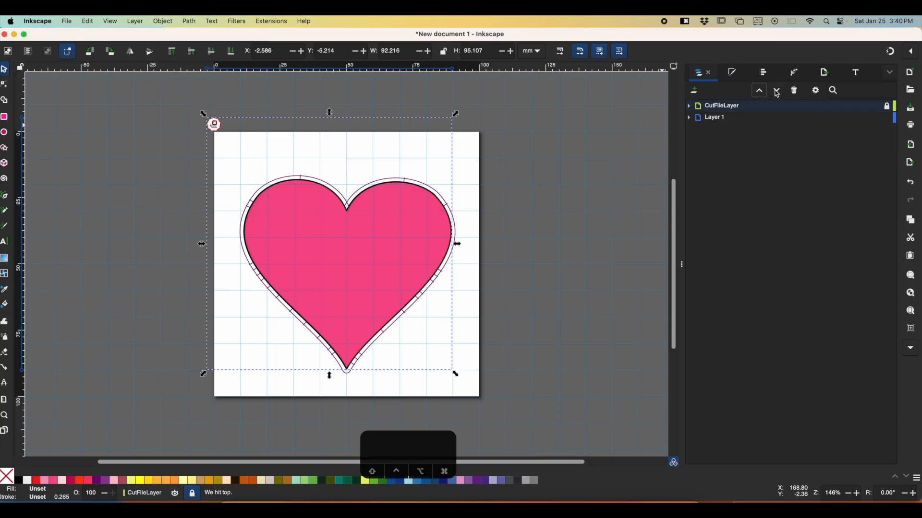
{"action": "left_click", "coordinate": [777, 92]}
{"action": "left_click", "coordinate": [520, 145]}
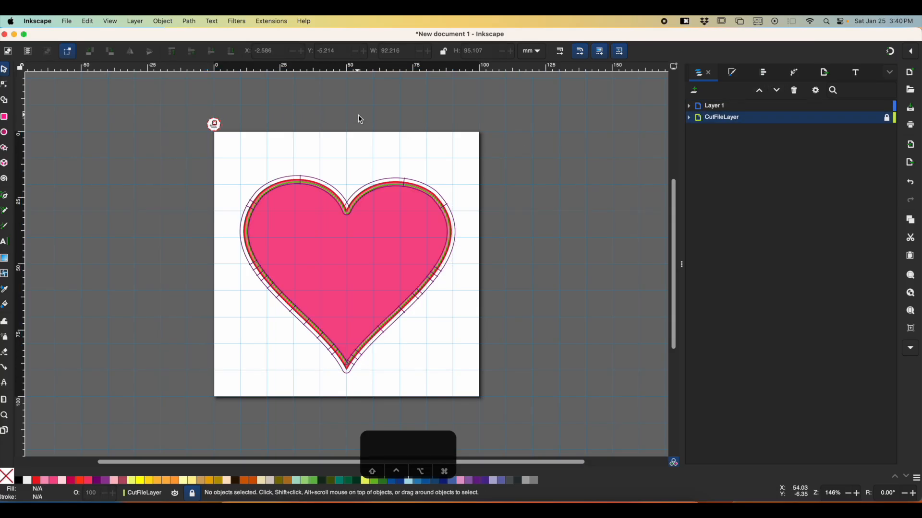
Generate an Ink/Stitch stitch plan preview over the heart design and delete the preview image after inspecting it
{"action": "key", "text": "shift+super+period"}
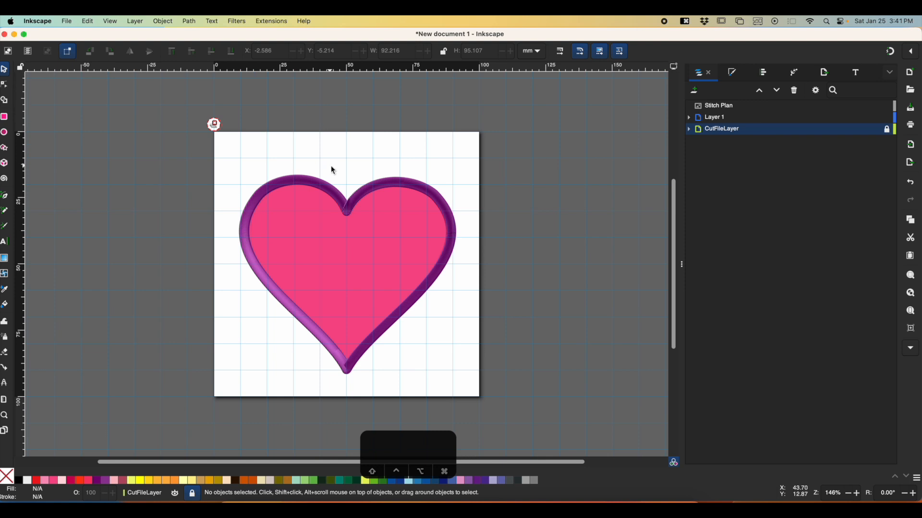
{"action": "left_click", "coordinate": [370, 190]}
{"action": "left_click_drag", "start_coordinate": [374, 193], "coordinate": [321, 185]}
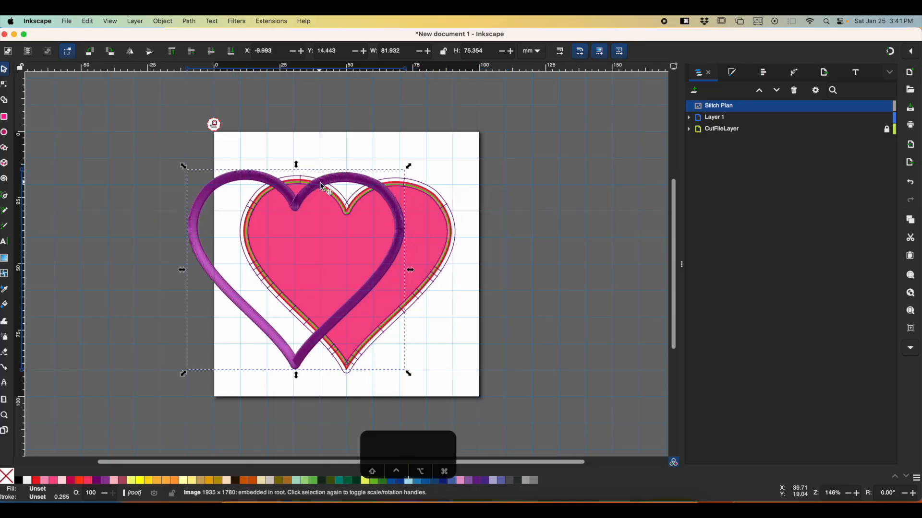
{"action": "key", "text": "BackSpace"}
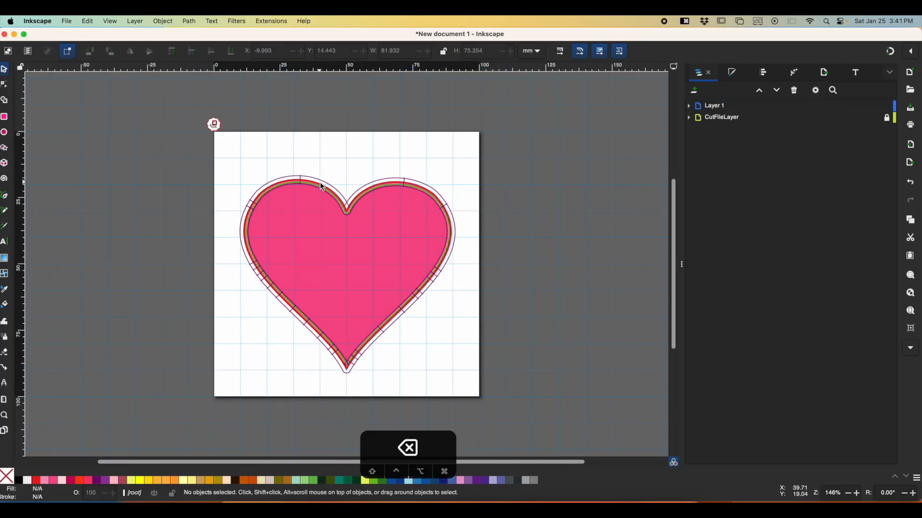
Simulate the stitch-out of the heart design in Ink/Stitch
{"action": "key", "text": "shift"}
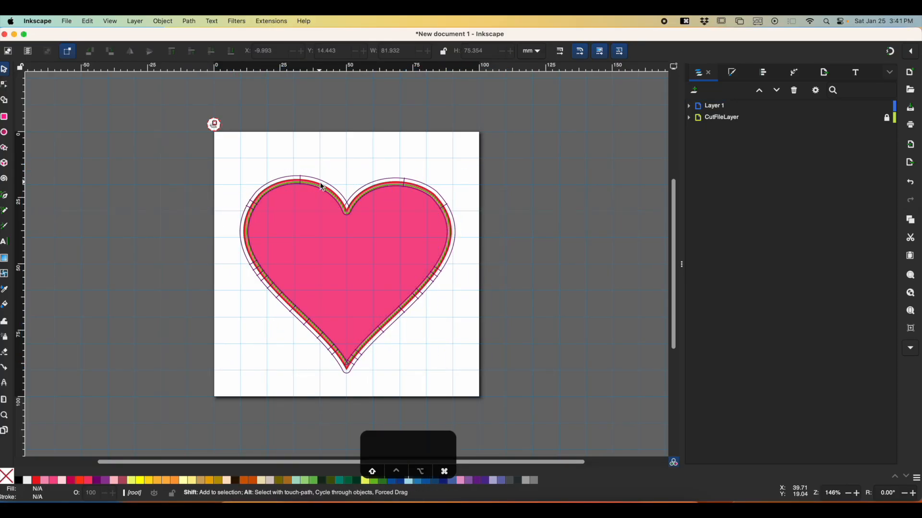
{"action": "key", "text": "shift+super+l"}
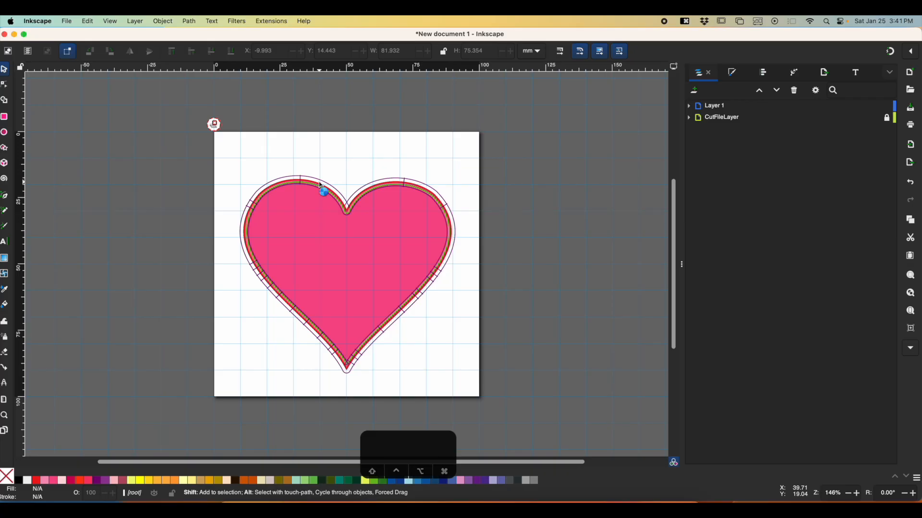
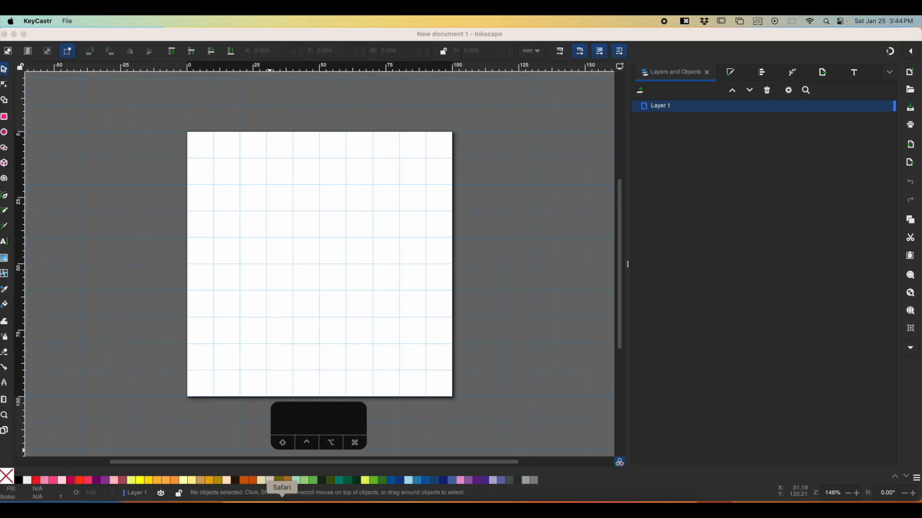
Switch to Safari and review the Brother RPE535 page and the embroidery areas of the 3 in 1 hoop set on Amazon
{"action": "left_click", "coordinate": [282, 499]}
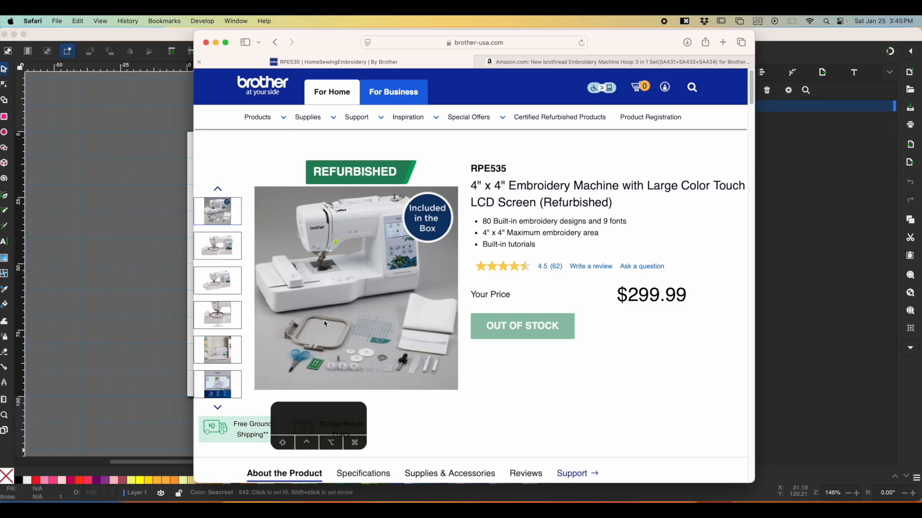
{"action": "left_click", "coordinate": [516, 64]}
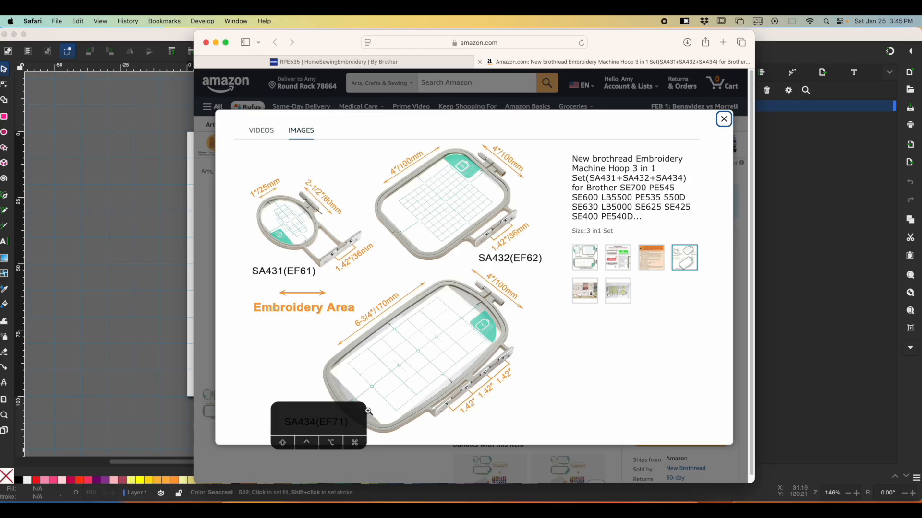
{"action": "left_click_drag", "start_coordinate": [330, 422], "coordinate": [118, 408]}
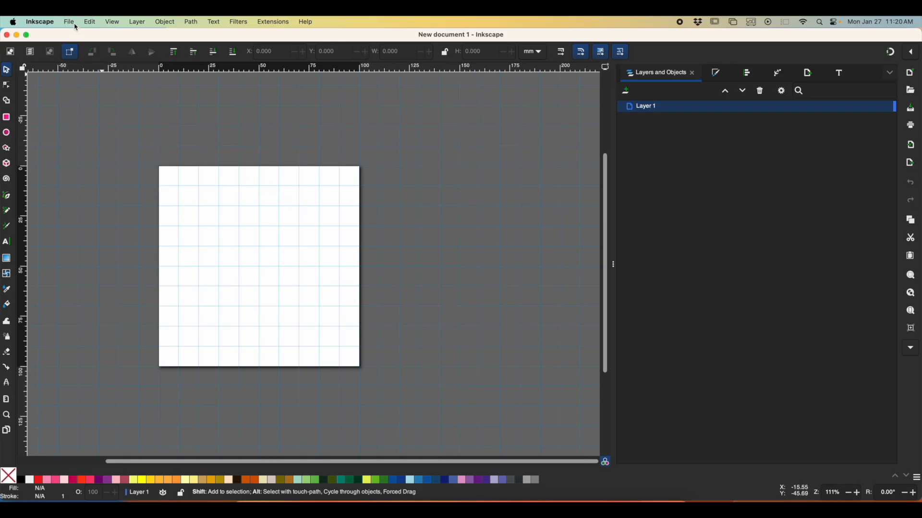
Set the new document's page to landscape orientation with a width of 170 mm
{"action": "left_click", "coordinate": [90, 22]}
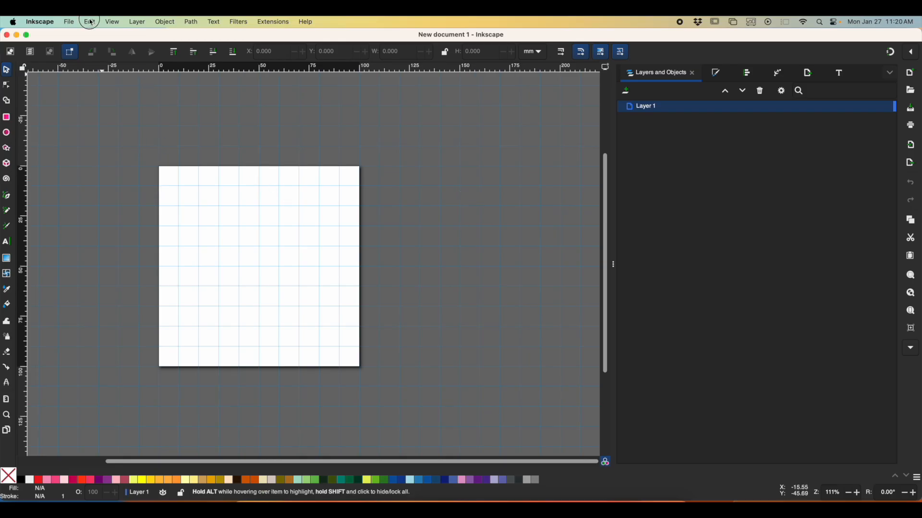
{"action": "mouse_move", "coordinate": [77, 20]}
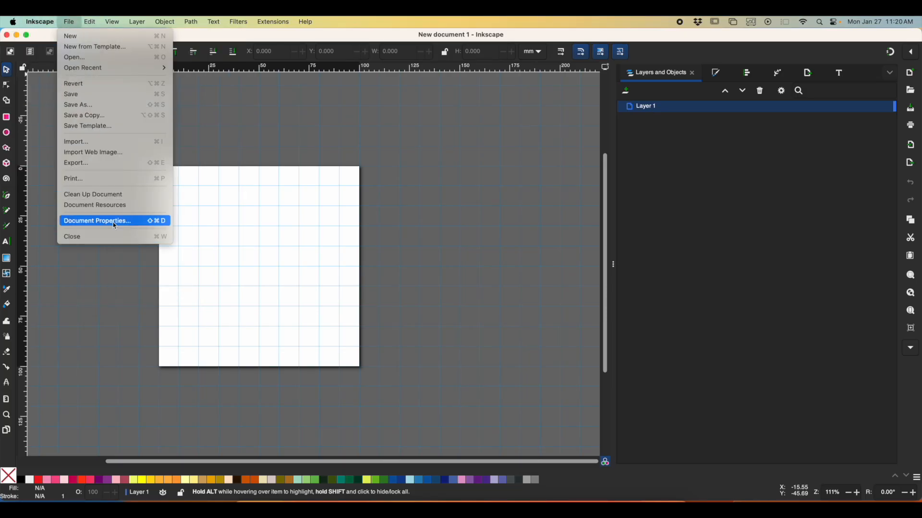
{"action": "left_click", "coordinate": [429, 116]}
{"action": "left_click", "coordinate": [347, 148]}
{"action": "triple_click", "coordinate": [315, 114]}
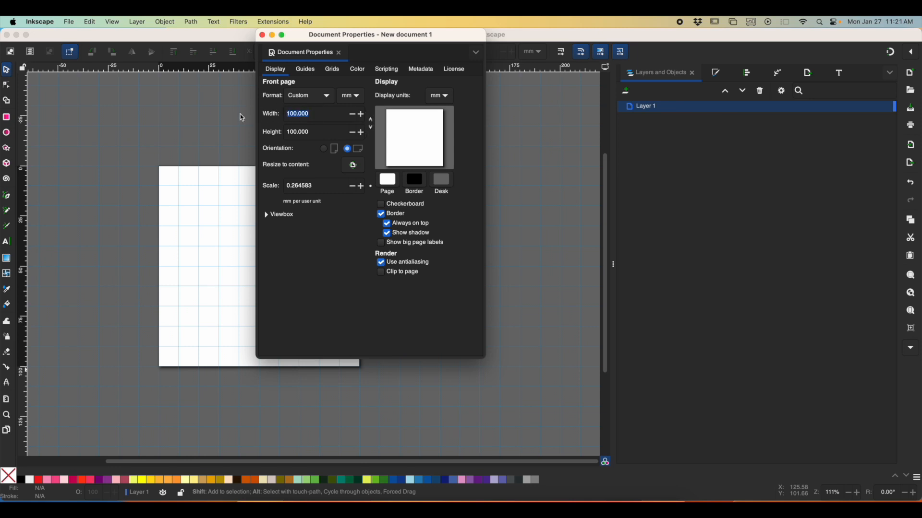
{"action": "type", "text": "170"}
{"action": "key", "text": "Return"}
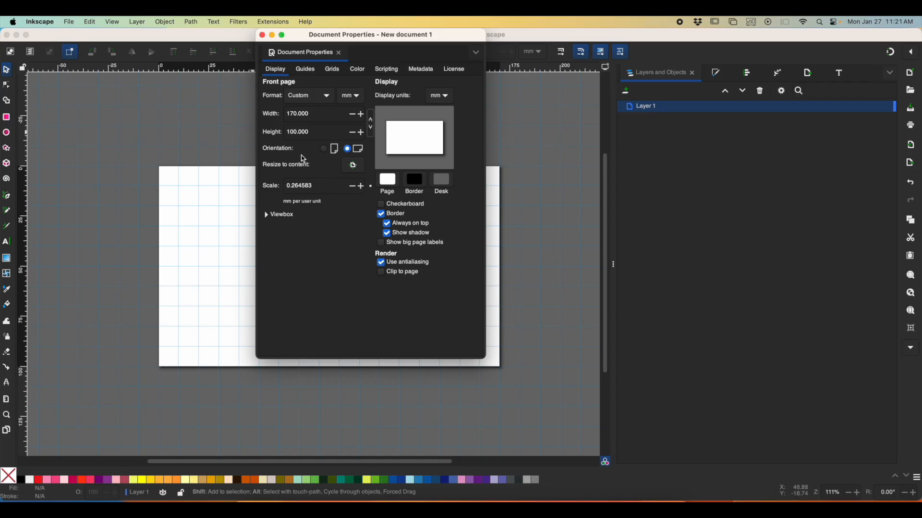
{"action": "left_click", "coordinate": [263, 35]}
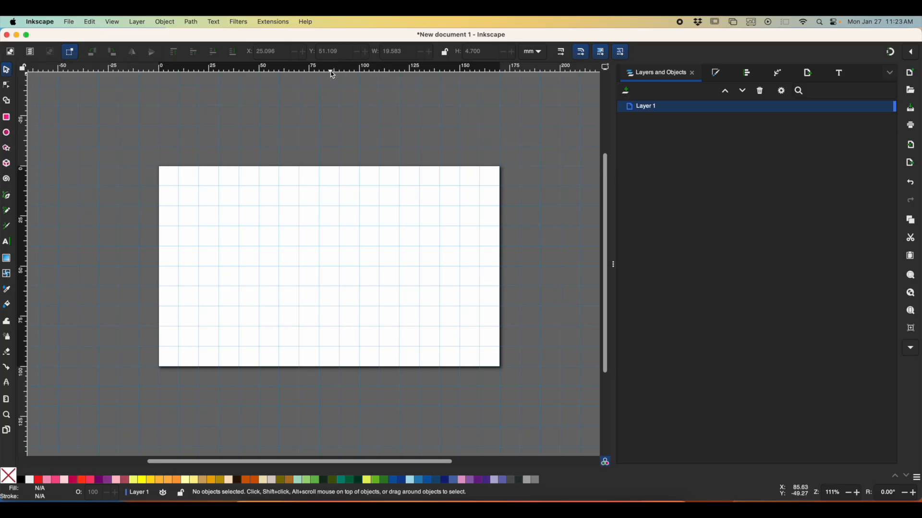
Place two vertical guides across the page, at about 100 mm and about 70 mm
{"action": "left_click_drag", "start_coordinate": [22, 181], "coordinate": [360, 197]}
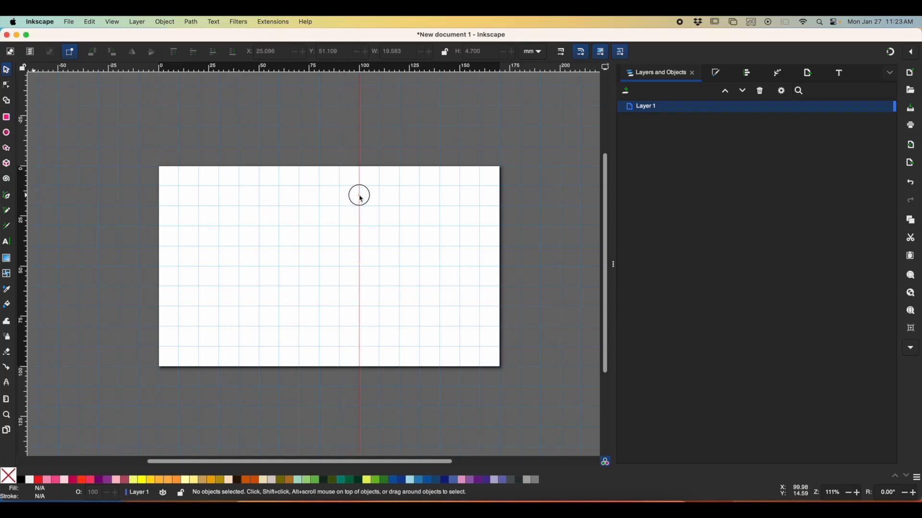
{"action": "left_click_drag", "start_coordinate": [360, 198], "coordinate": [361, 198]}
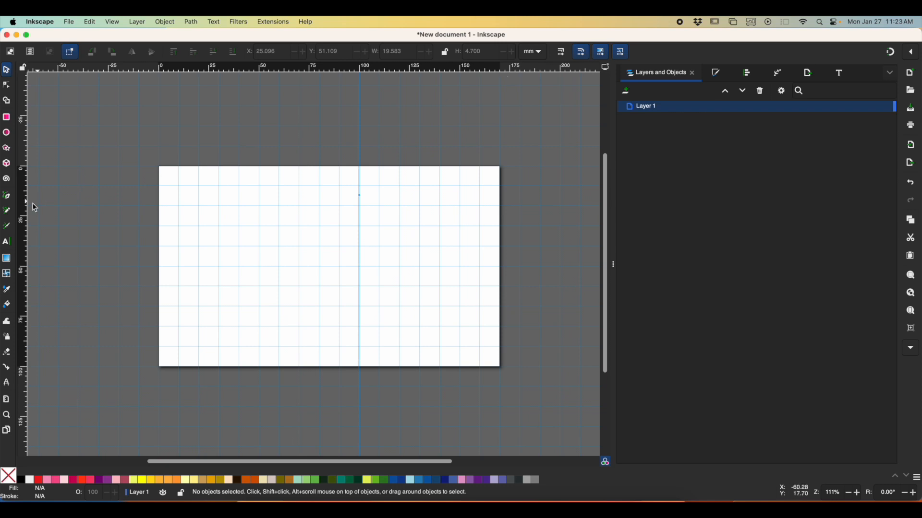
{"action": "left_click_drag", "start_coordinate": [22, 206], "coordinate": [300, 216]}
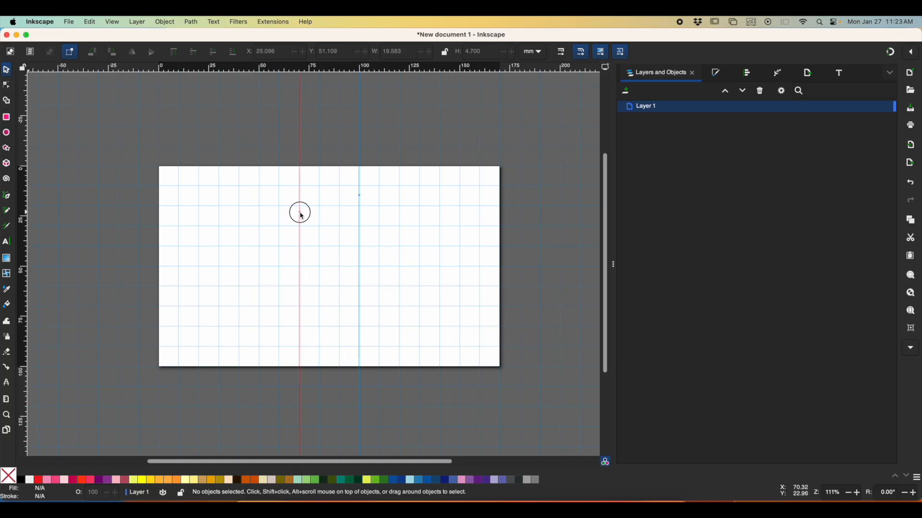
{"action": "left_click_drag", "start_coordinate": [302, 216], "coordinate": [300, 216]}
{"action": "left_click_drag", "start_coordinate": [360, 267], "coordinate": [360, 267]}
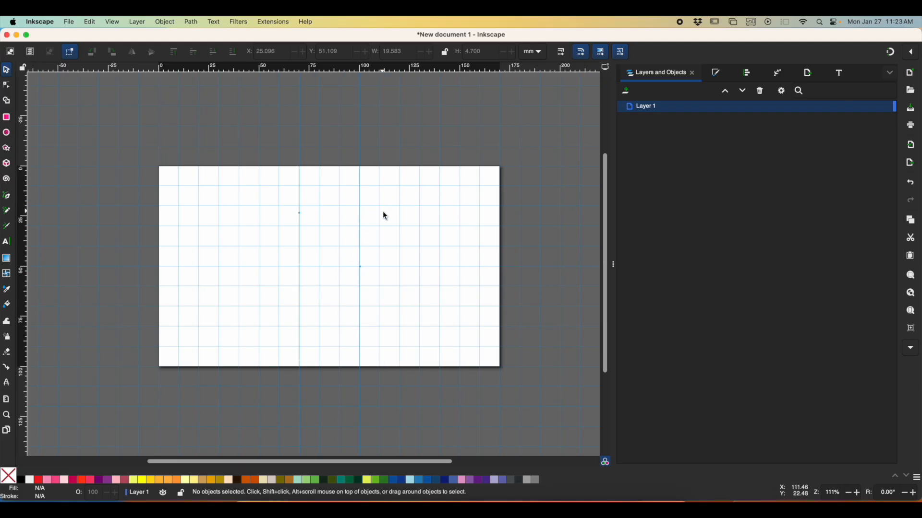
Add the text "Skate" between the page's left edge and the 70 mm guide and select it as an object
{"action": "left_click", "coordinate": [7, 242]}
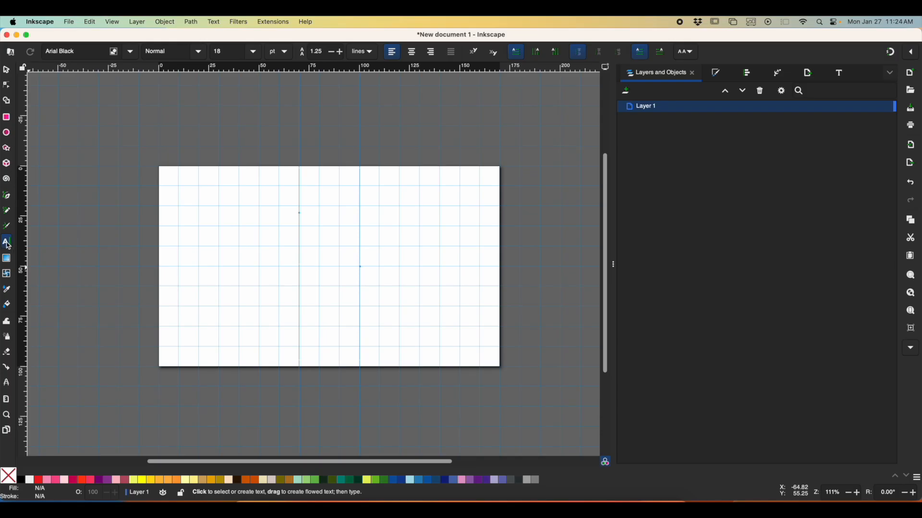
{"action": "left_click", "coordinate": [215, 274]}
{"action": "type", "text": "Skate"}
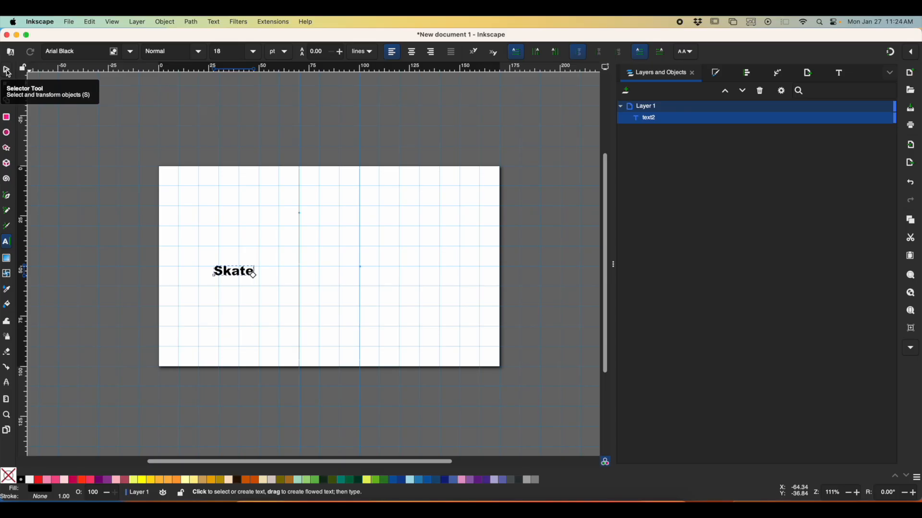
{"action": "left_click", "coordinate": [7, 71]}
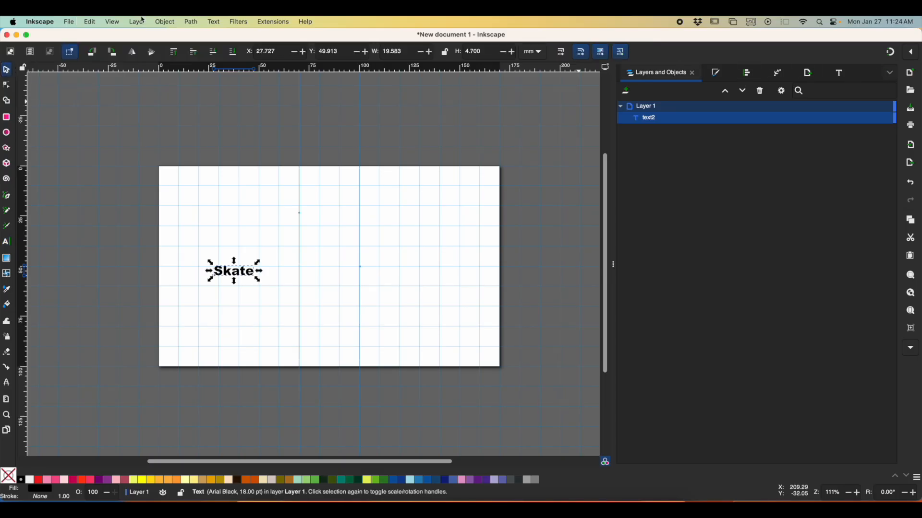
Change the "Skate" text to the Krinkes Decor PERSONAL USE font at size 144
{"action": "left_click", "coordinate": [213, 22]}
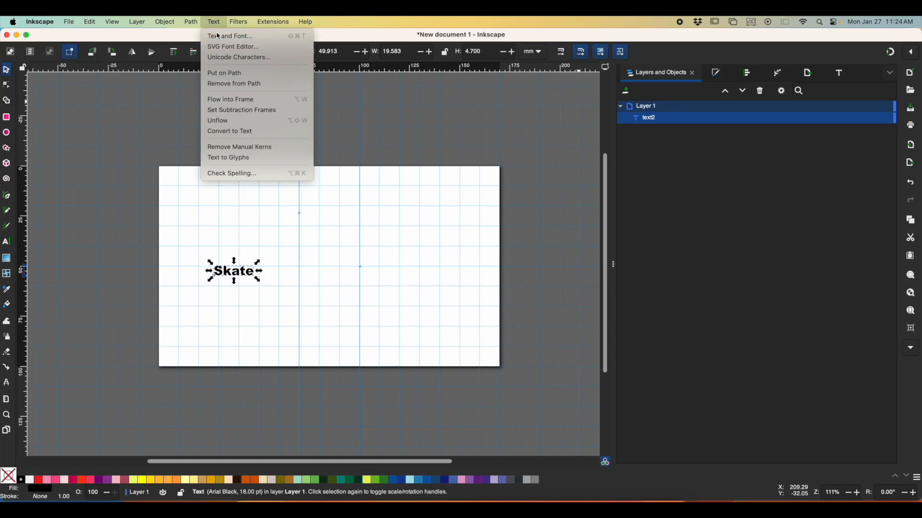
{"action": "left_click", "coordinate": [226, 33]}
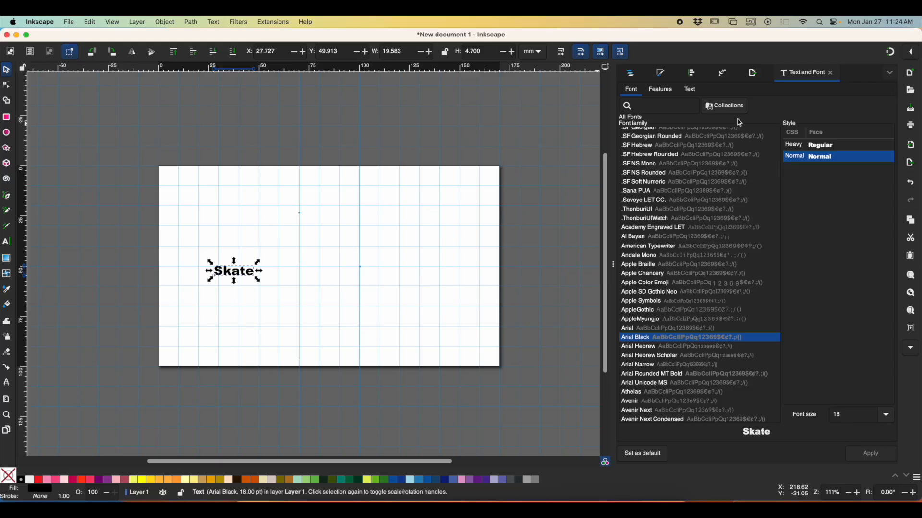
{"action": "left_click", "coordinate": [642, 105]}
{"action": "type", "text": "kr"}
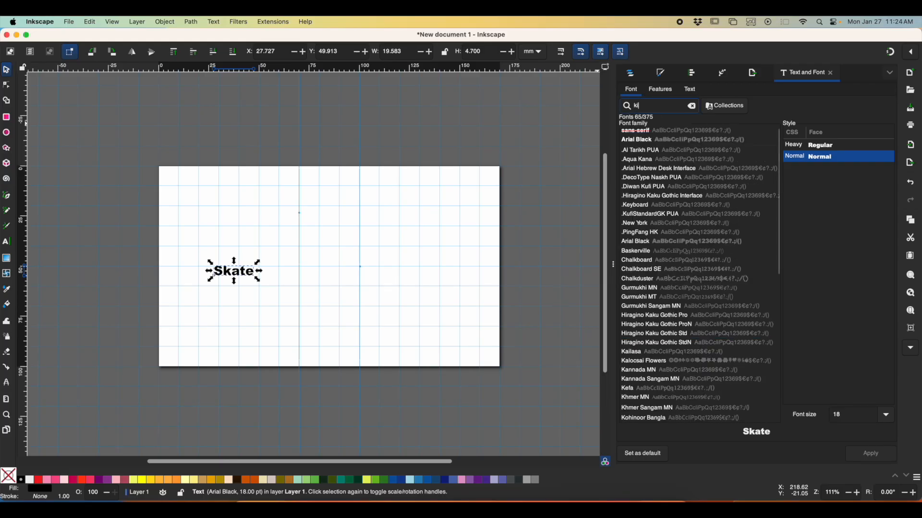
{"action": "type", "text": "ink"}
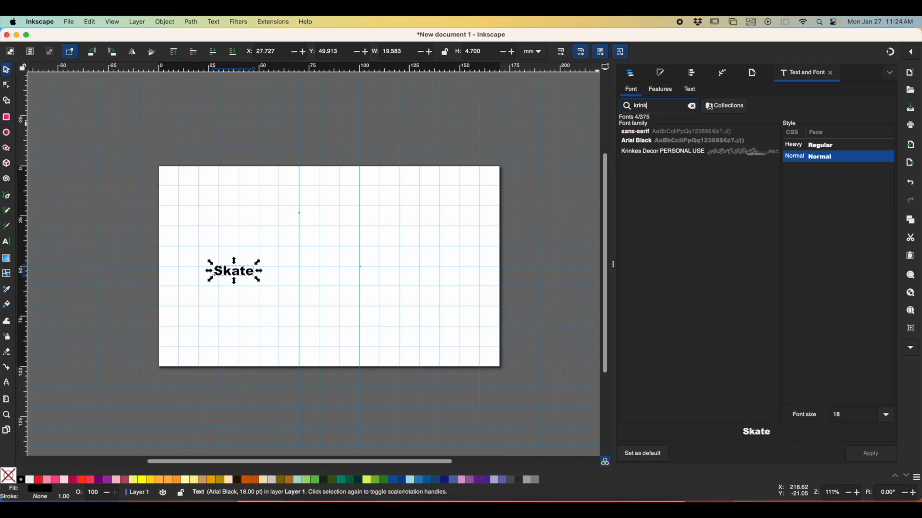
{"action": "left_click", "coordinate": [667, 153]}
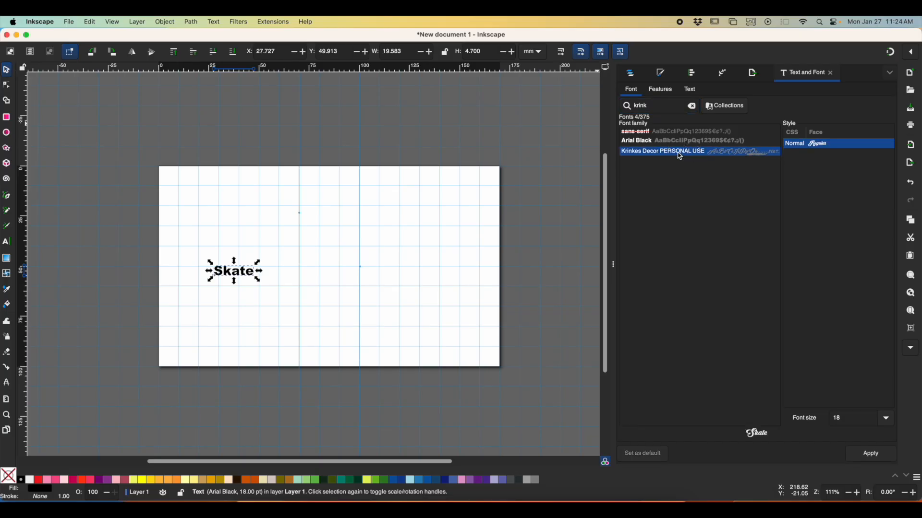
{"action": "left_click", "coordinate": [887, 418]}
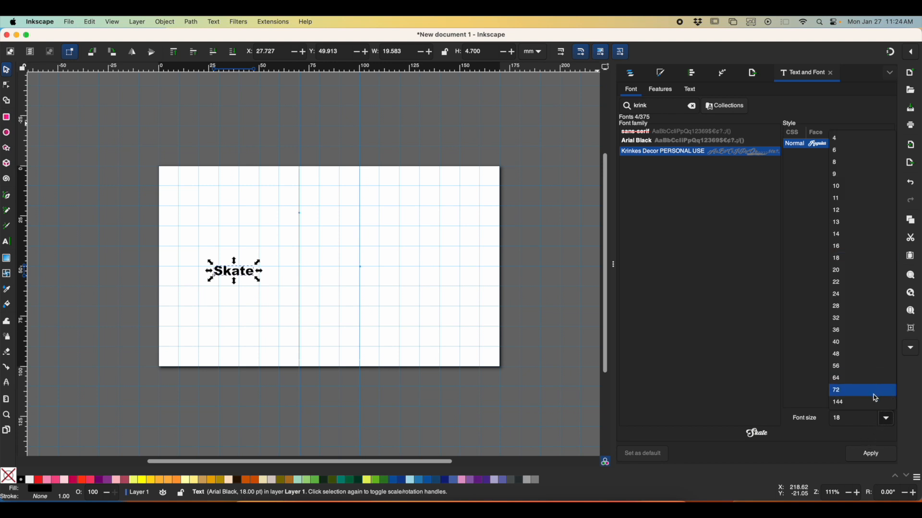
{"action": "left_click", "coordinate": [875, 402]}
{"action": "left_click", "coordinate": [863, 454]}
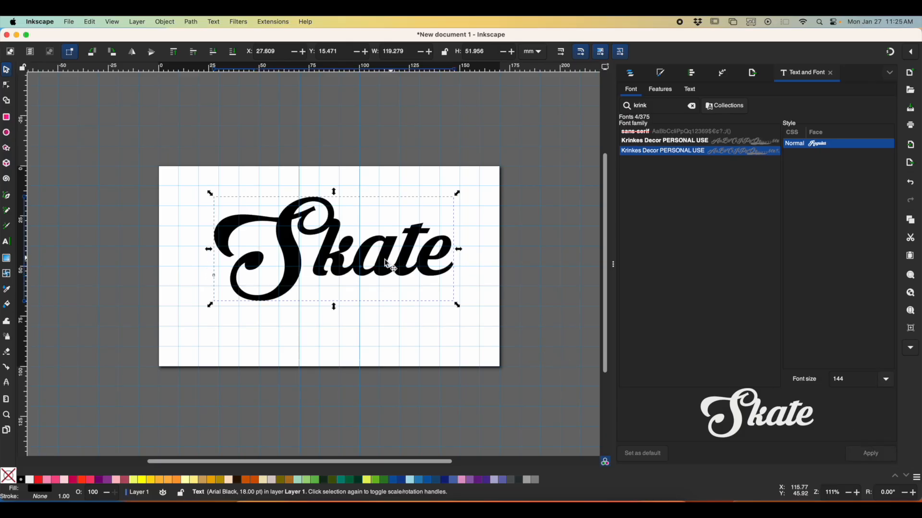
Move the "Skate" text near the page's upper-left corner, to about X 4.4 mm, Y 4.9 mm
{"action": "left_click_drag", "start_coordinate": [360, 255], "coordinate": [321, 242]}
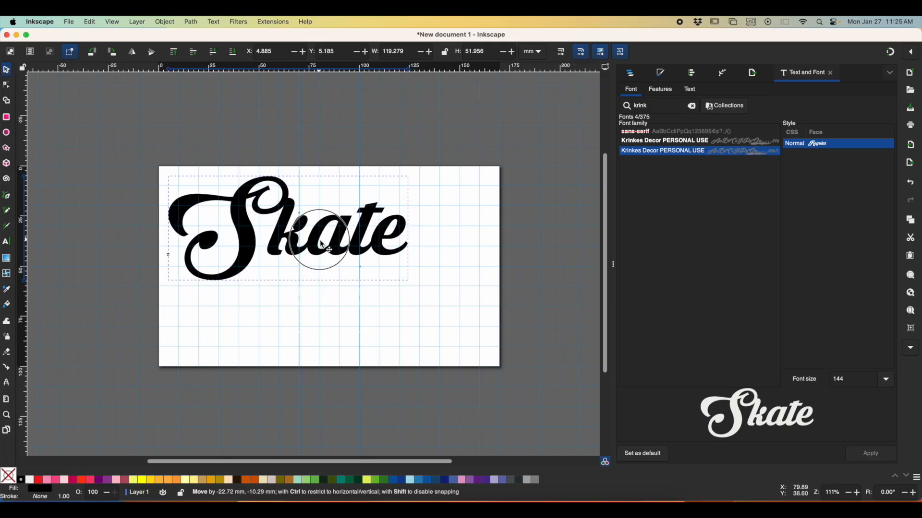
{"action": "left_click_drag", "start_coordinate": [322, 243], "coordinate": [319, 243]}
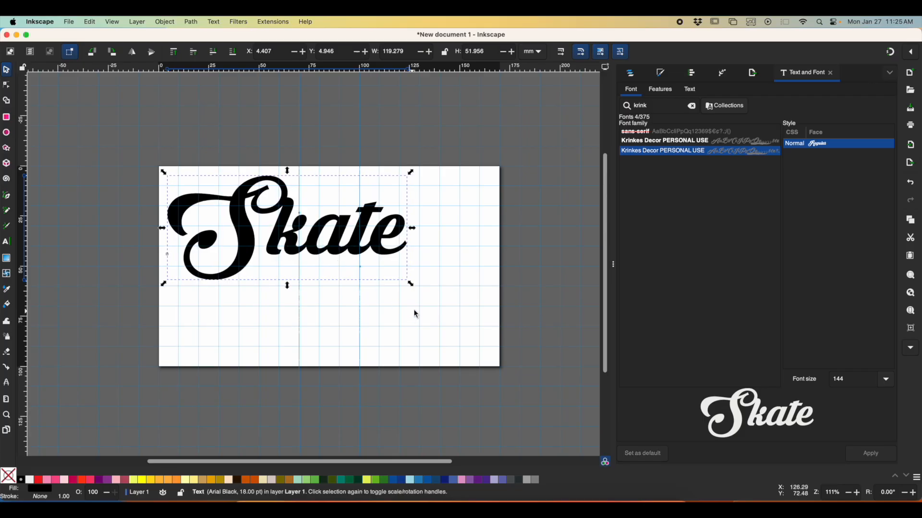
Scale the "Skate" text proportionally to about 162.6 × 70.8 mm and place it at about X 2.7 mm, Y 19.5 mm
{"action": "left_click", "coordinate": [411, 281]}
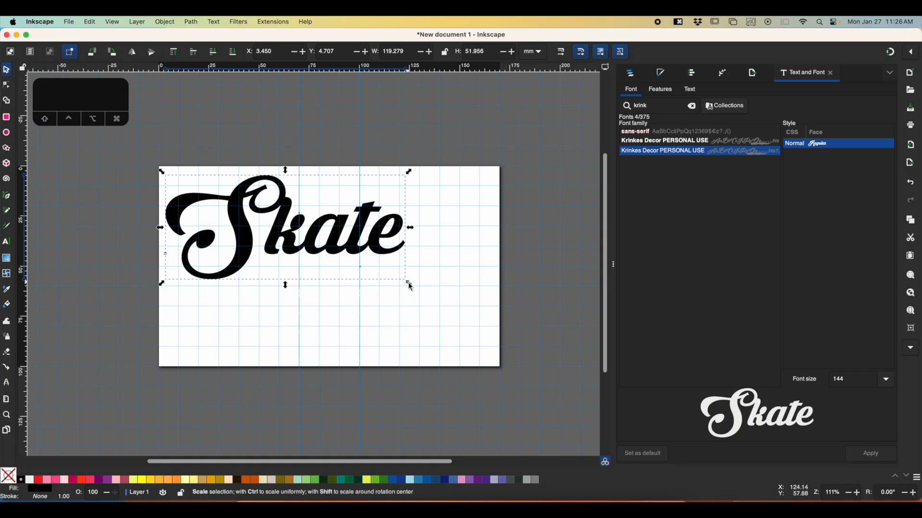
{"action": "key", "text": "shift"}
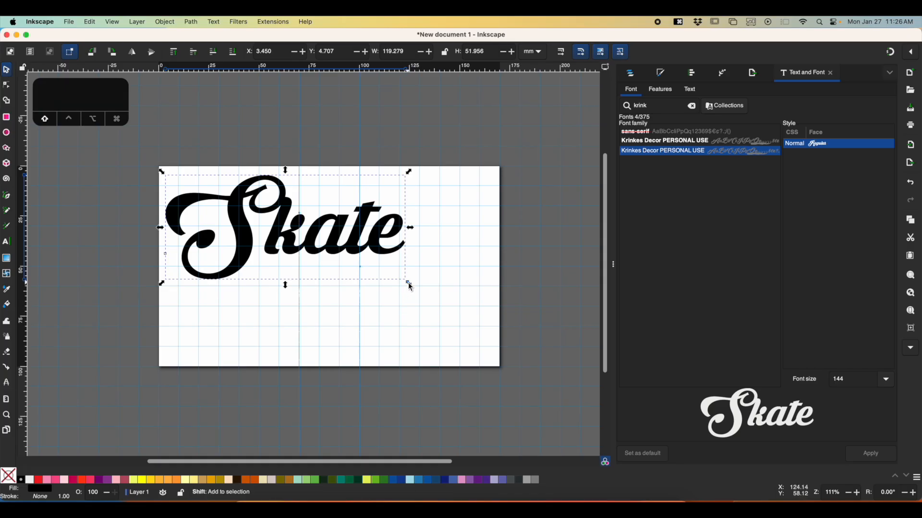
{"action": "left_click_drag", "start_coordinate": [409, 285], "coordinate": [491, 360]}
{"action": "left_click_drag", "start_coordinate": [407, 255], "coordinate": [405, 284]}
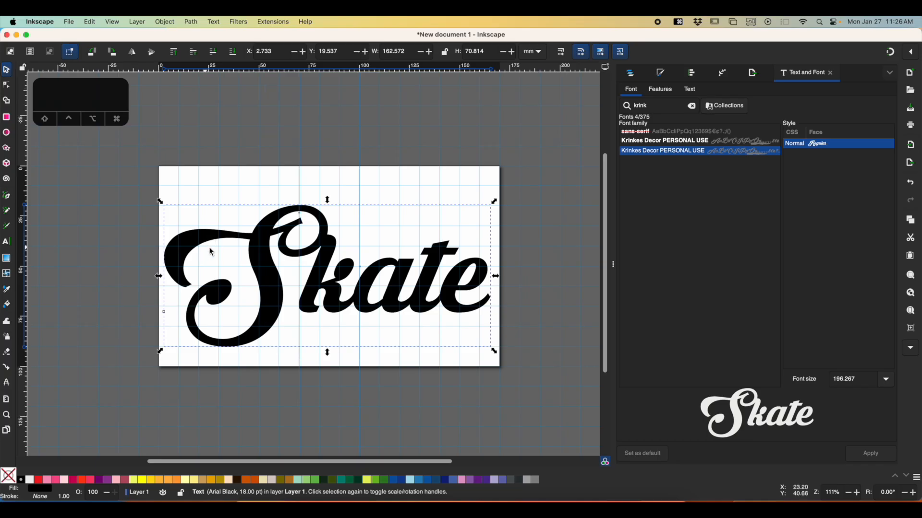
Split the "Skate" text into separate letters with Text to Glyphs
{"action": "left_click", "coordinate": [212, 22]}
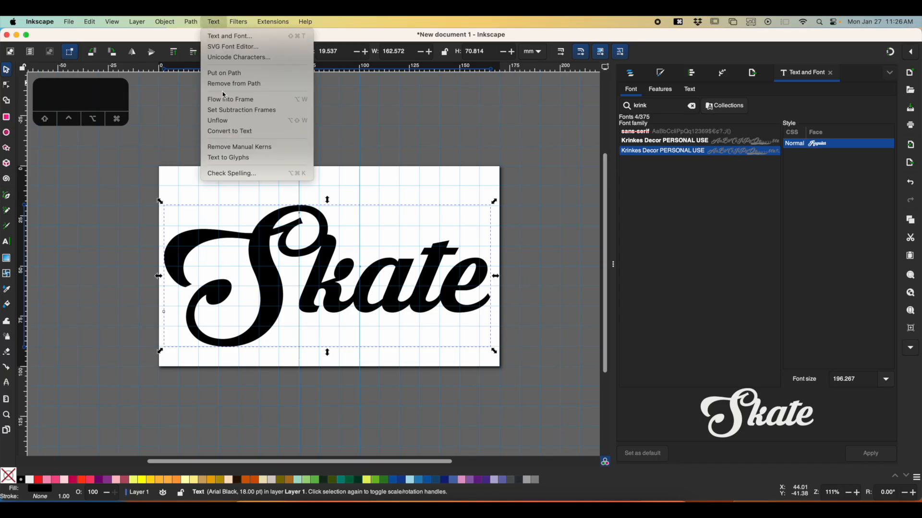
{"action": "left_click", "coordinate": [247, 160]}
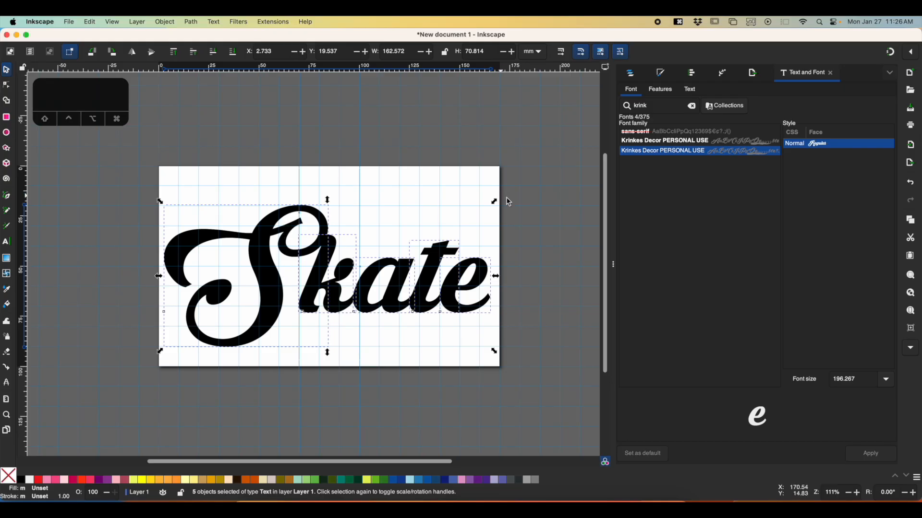
{"action": "left_click", "coordinate": [527, 196]}
Select the letters "kate" without the "S" and move them down together to about X 71.5 mm, Y 50.5 mm
{"action": "left_click_drag", "start_coordinate": [559, 225], "coordinate": [288, 328]}
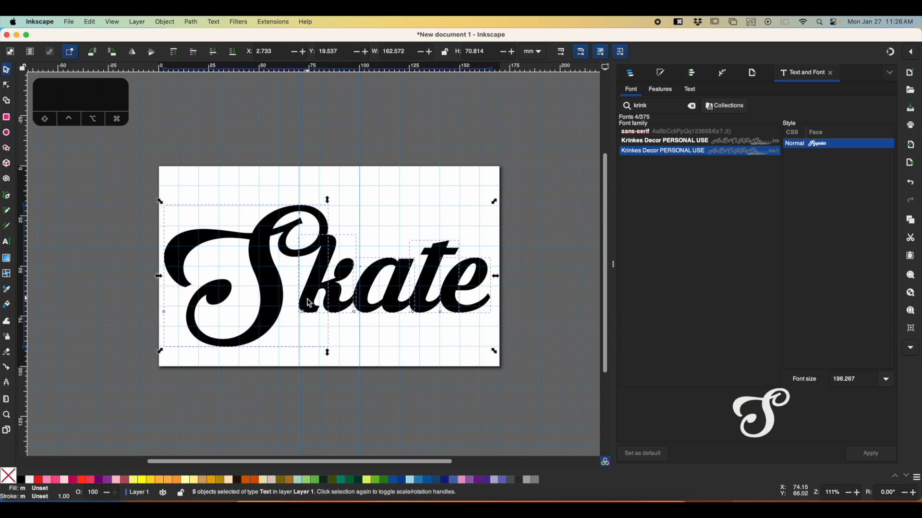
{"action": "left_click", "coordinate": [271, 304], "text": "shift"}
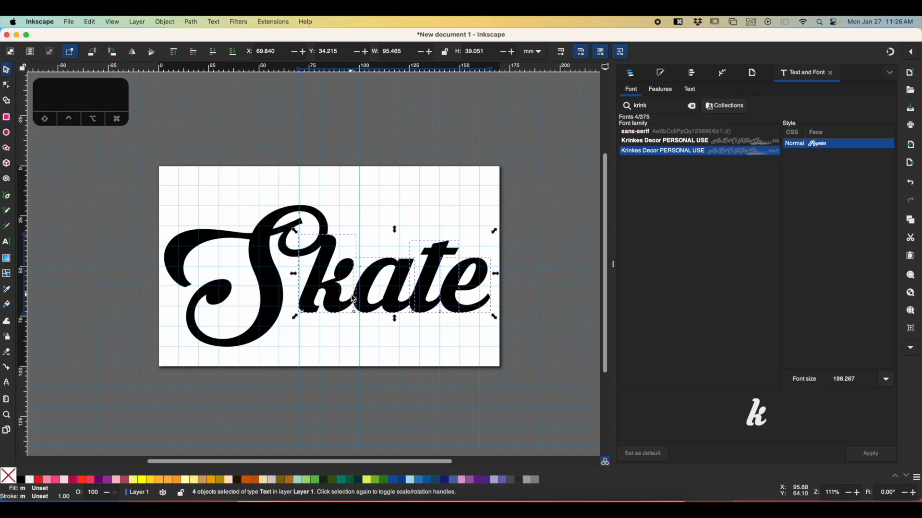
{"action": "left_click_drag", "start_coordinate": [342, 301], "coordinate": [338, 330]}
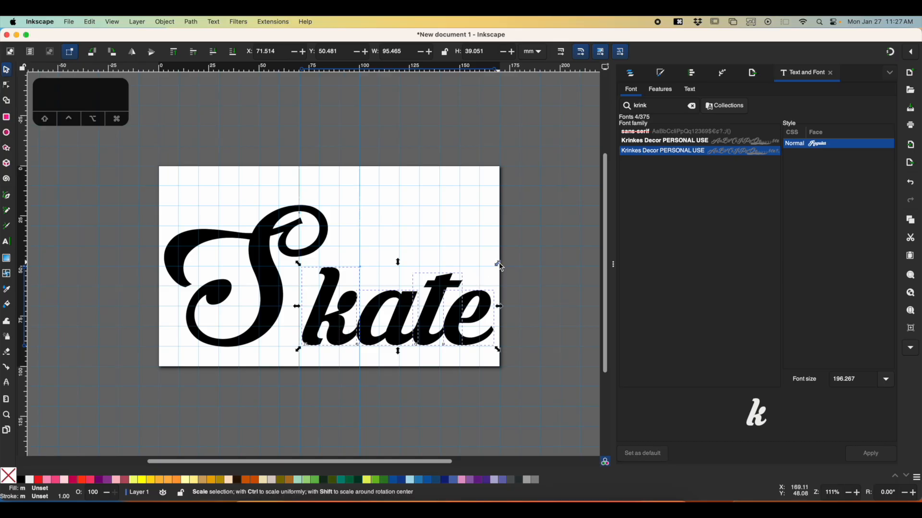
Union the "kate" letters into one path, scale it to about 91.3 × 37.3 mm and place it at about X 73.4 mm, Y 51.9 mm
{"action": "left_click", "coordinate": [192, 24]}
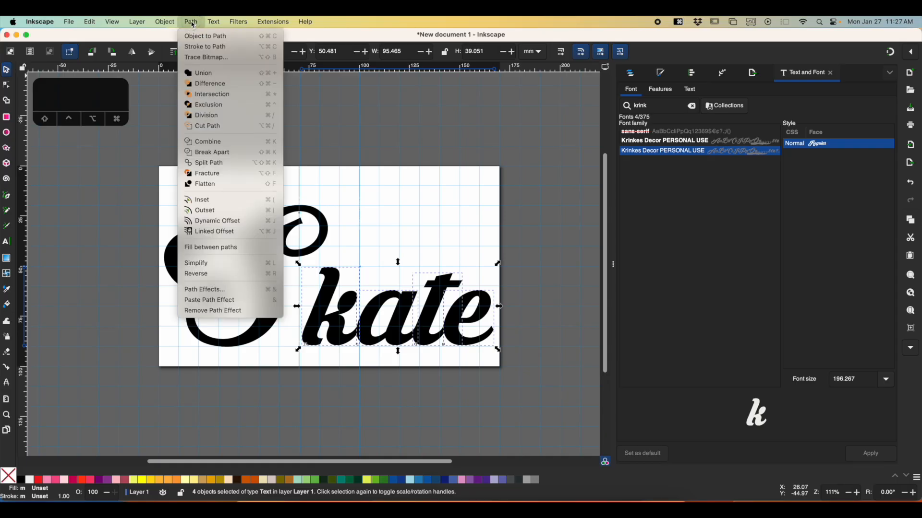
{"action": "left_click", "coordinate": [218, 75]}
{"action": "left_click_drag", "start_coordinate": [431, 321], "coordinate": [434, 321]}
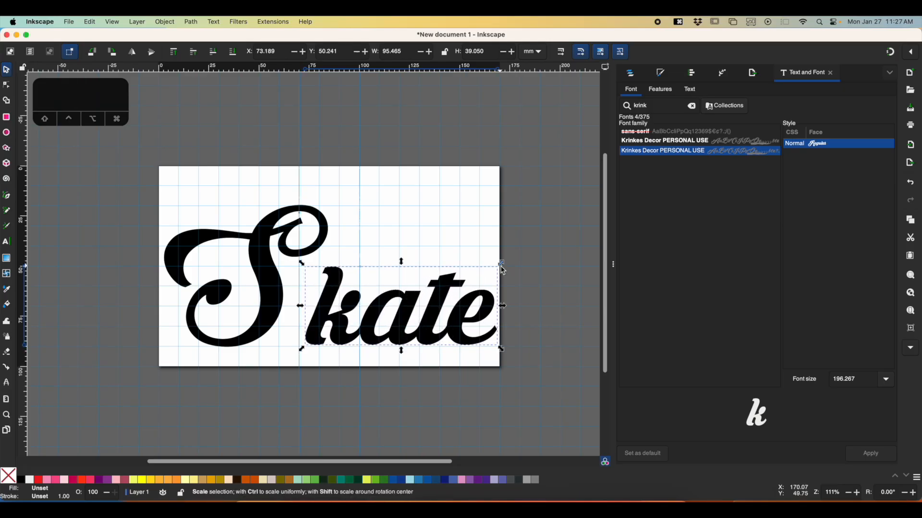
{"action": "left_click_drag", "start_coordinate": [503, 266], "coordinate": [492, 269]}
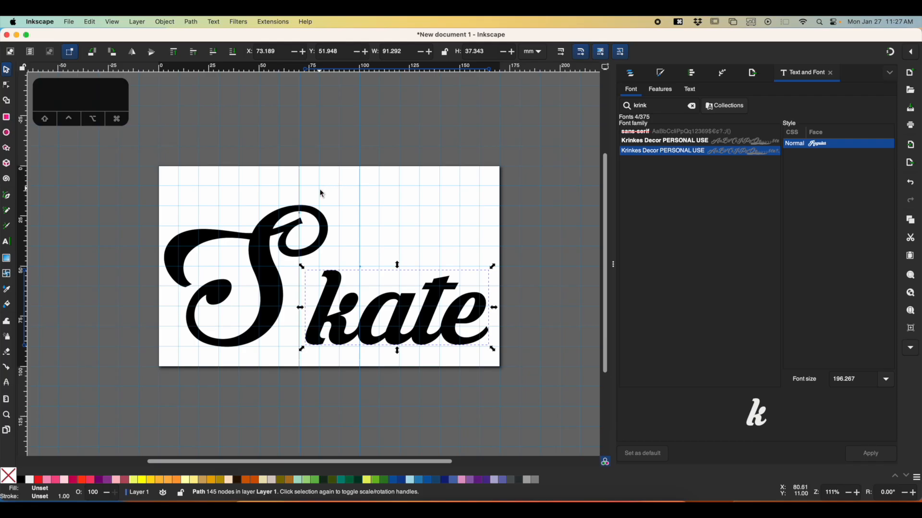
{"action": "left_click_drag", "start_coordinate": [401, 325], "coordinate": [402, 325]}
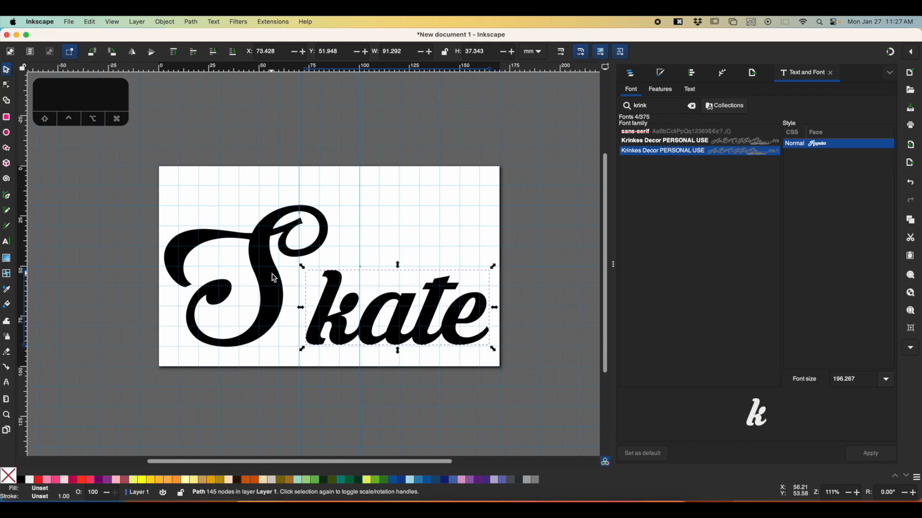
Move the "S" closer to "kate", to about X 11.3 mm, Y 19.1 mm, and convert it to a path
{"action": "left_click", "coordinate": [273, 278]}
{"action": "left_click_drag", "start_coordinate": [274, 279], "coordinate": [291, 283]}
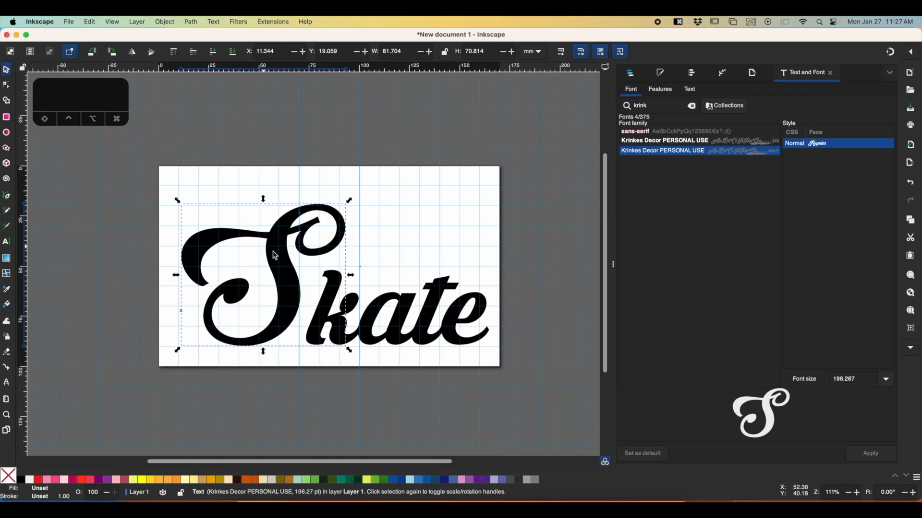
{"action": "left_click", "coordinate": [191, 22]}
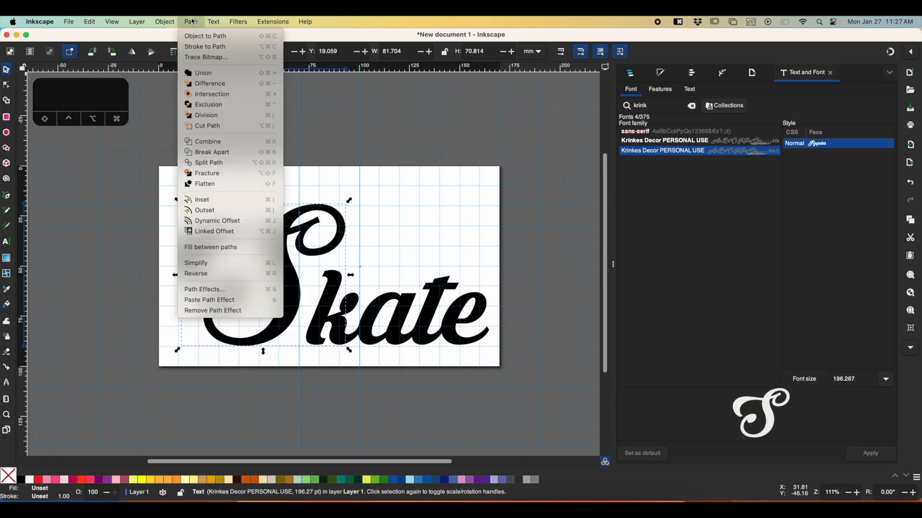
{"action": "left_click", "coordinate": [202, 36]}
{"action": "left_click", "coordinate": [9, 89]}
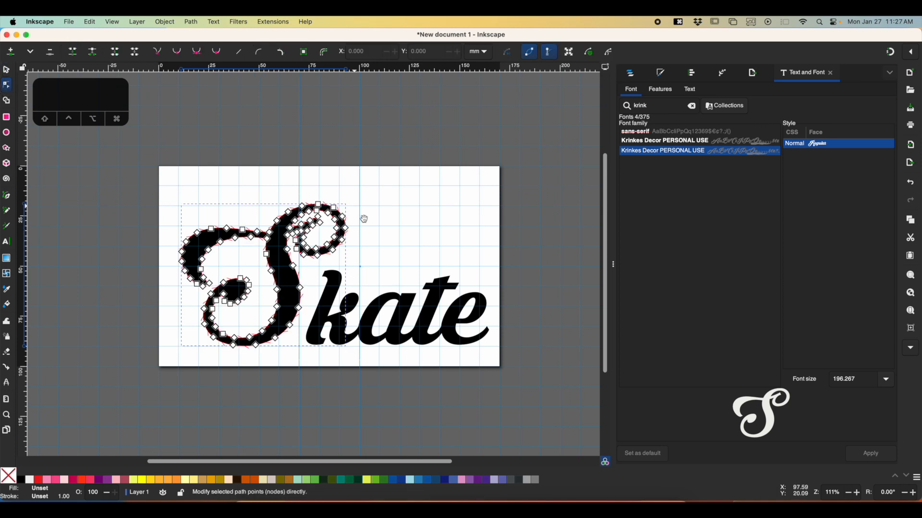
{"action": "left_click", "coordinate": [7, 72]}
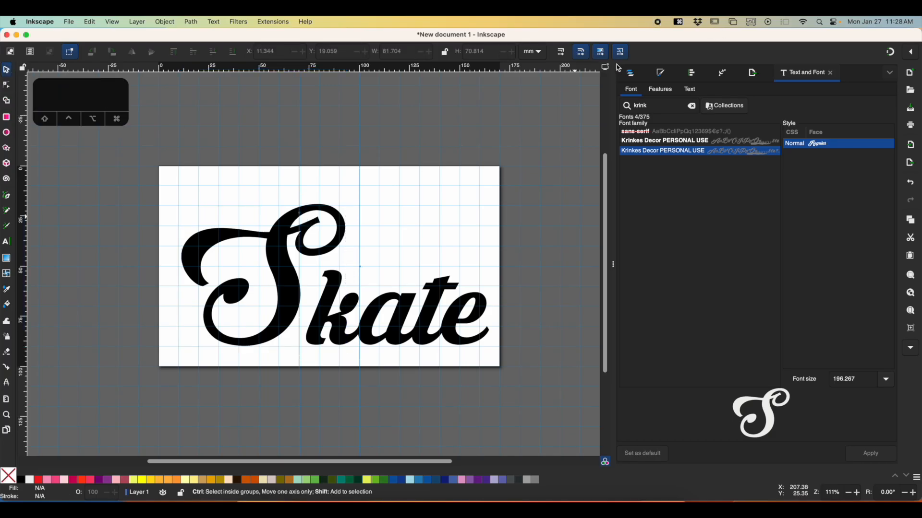
Give both the "S" and "kate" paths a green stroke and remove their fill
{"action": "left_click", "coordinate": [159, 182]}
{"action": "left_click_drag", "start_coordinate": [159, 183], "coordinate": [514, 358]}
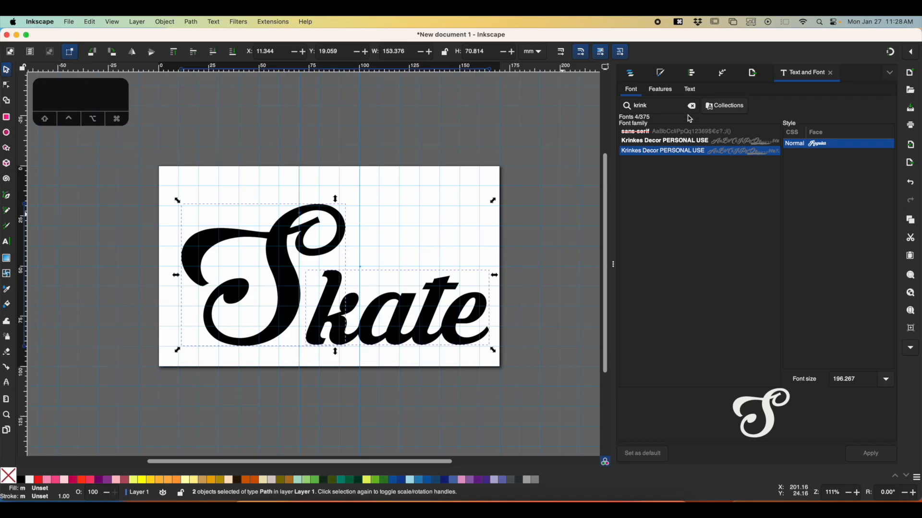
{"action": "left_click", "coordinate": [629, 73]}
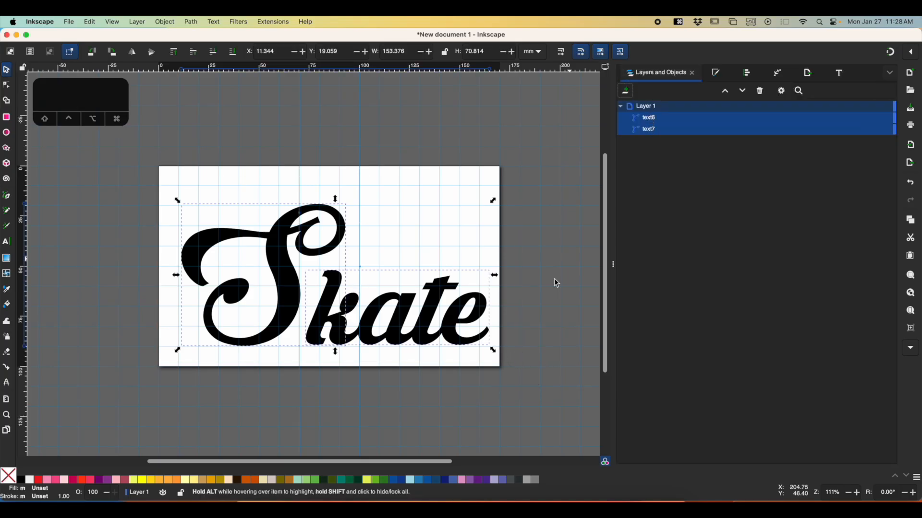
{"action": "left_click", "coordinate": [317, 480], "text": "shift"}
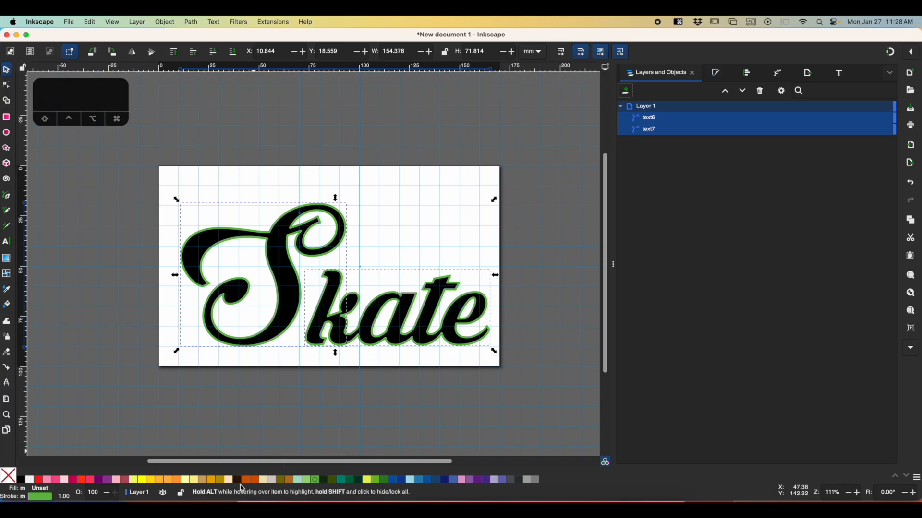
{"action": "left_click", "coordinate": [10, 477]}
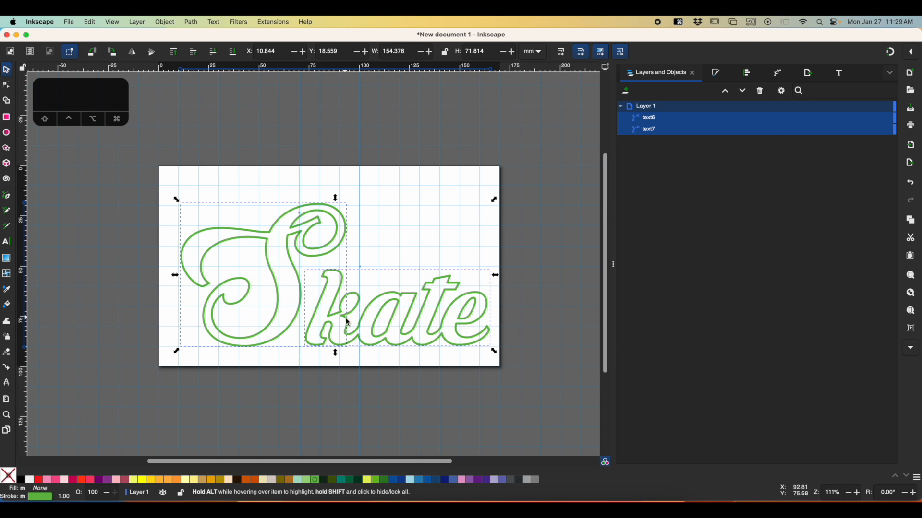
Duplicate the "S" and "kate" outlines in place three times and clear the selection
{"action": "key", "text": "super+d"}
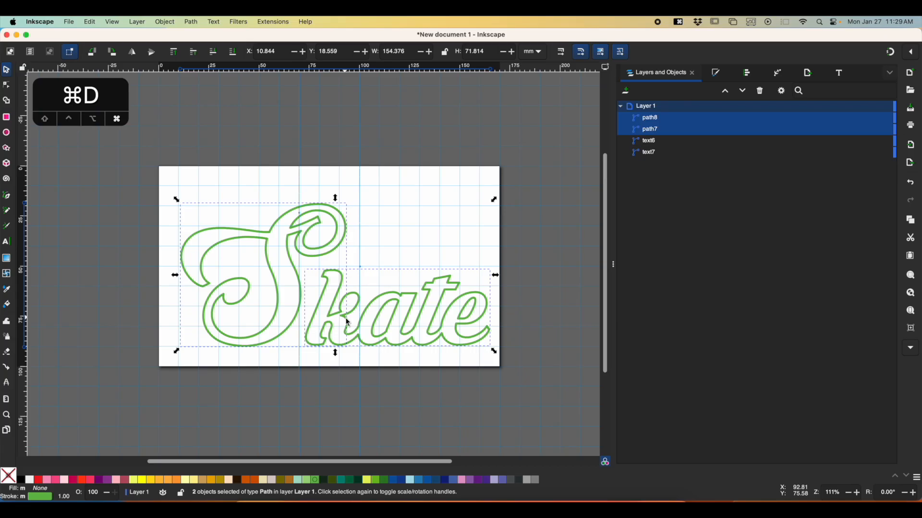
{"action": "key", "text": "super+d"}
{"action": "key", "text": "super+d"}
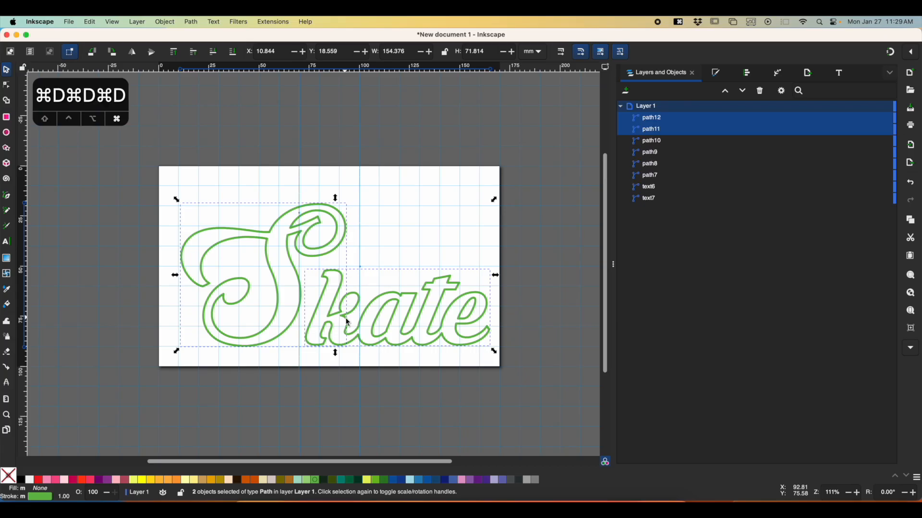
{"action": "left_click", "coordinate": [420, 220]}
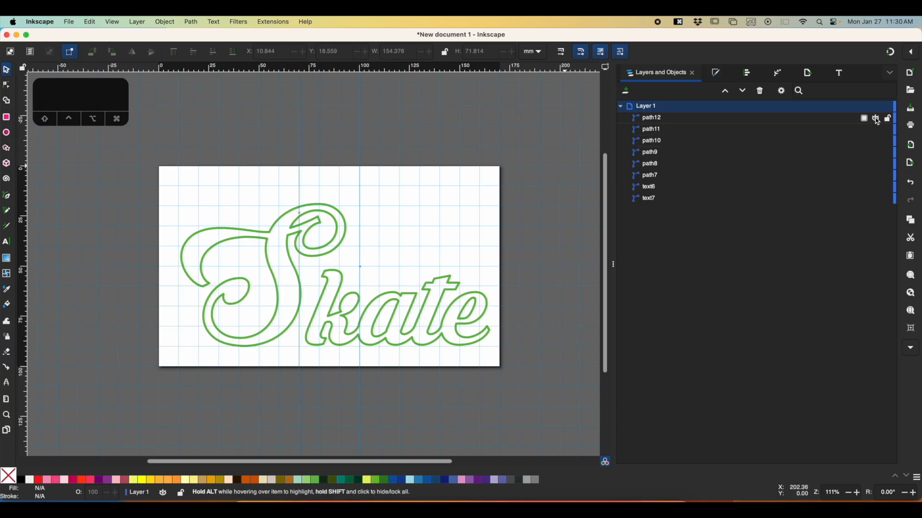
Hide the six duplicate paths, path7 to path12, keeping text6 and text7 visible
{"action": "left_click_drag", "start_coordinate": [876, 120], "coordinate": [877, 182]}
{"action": "left_click", "coordinate": [875, 187]}
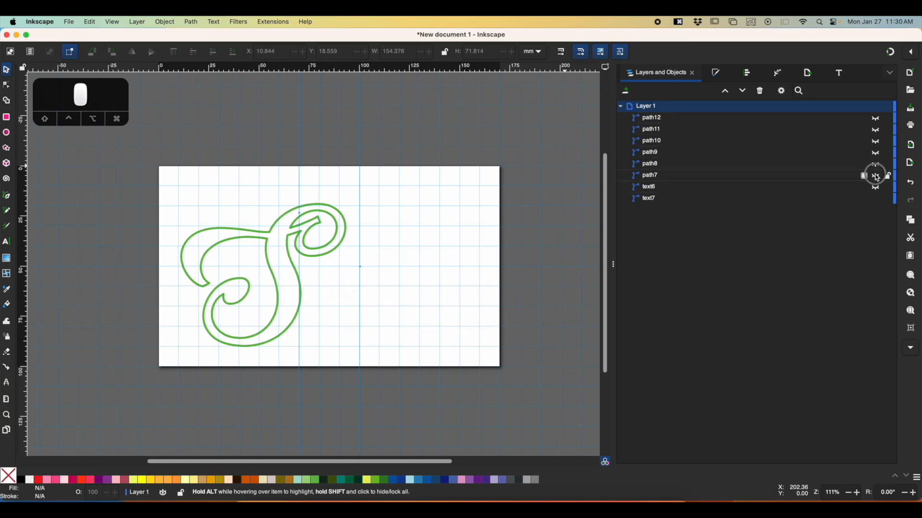
{"action": "left_click", "coordinate": [876, 187]}
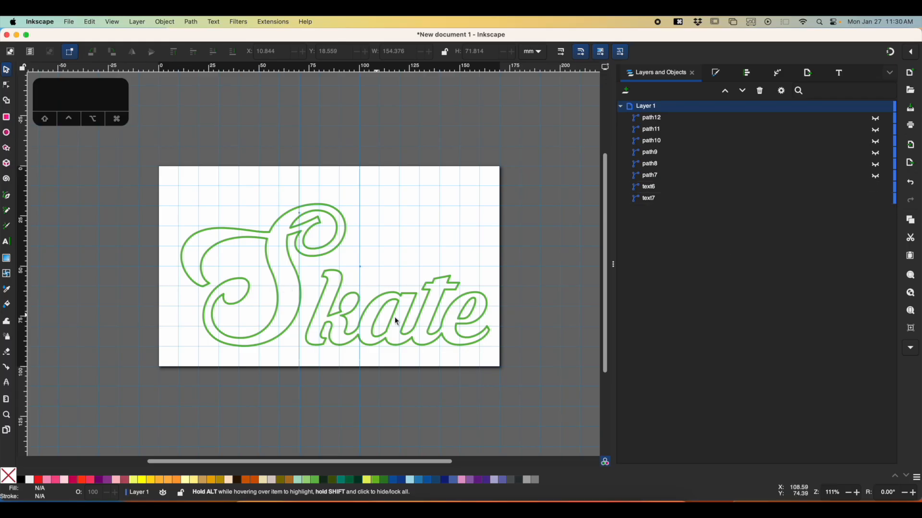
Group the two visible "S" and "kate" outlines and rename the group Placement
{"action": "left_click_drag", "start_coordinate": [162, 183], "coordinate": [508, 369]}
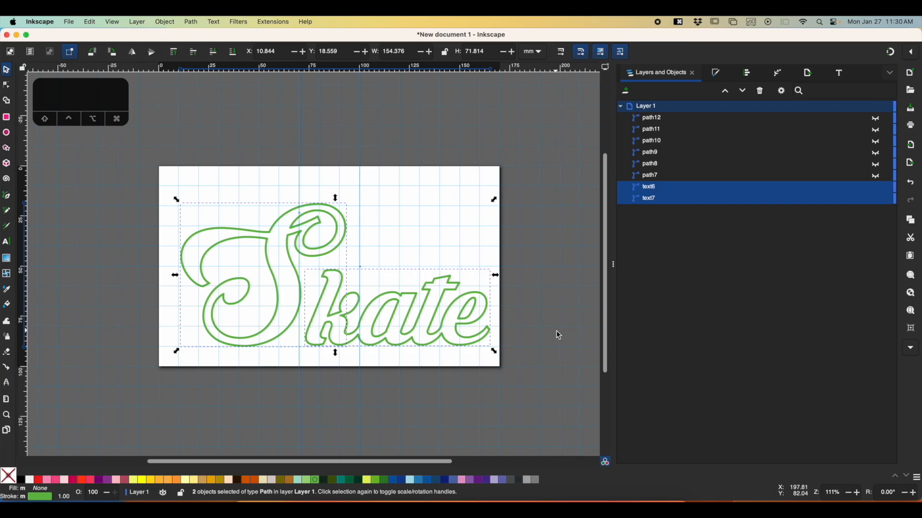
{"action": "key", "text": "super+g"}
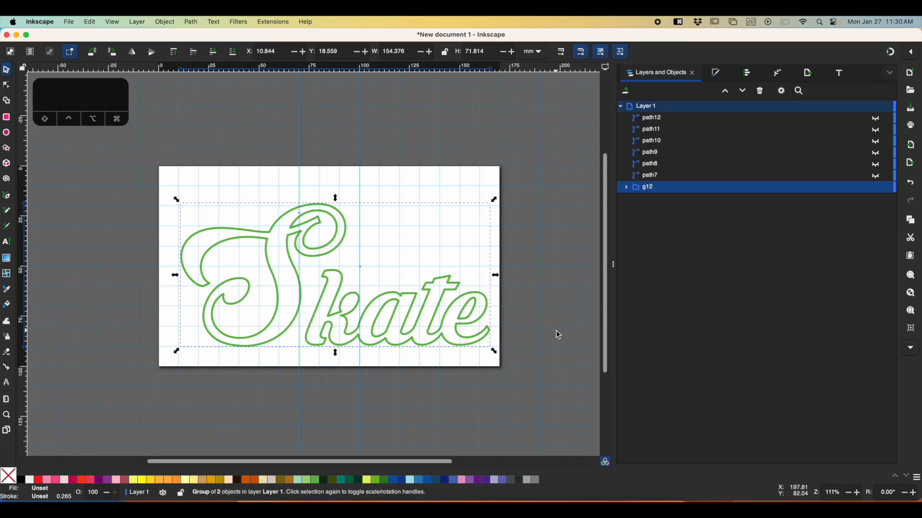
{"action": "double_click", "coordinate": [651, 189]}
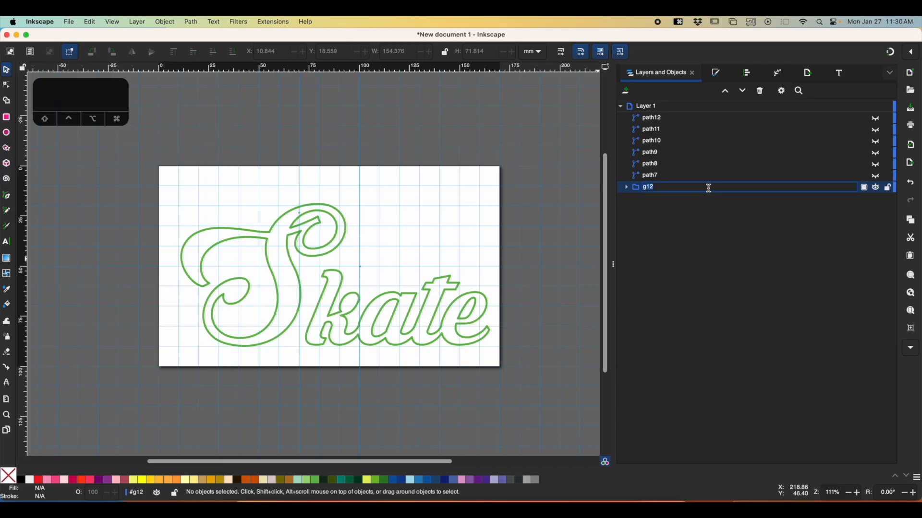
{"action": "type", "text": "Placee"}
{"action": "key", "text": "BackSpace"}
{"action": "type", "text": "ment"}
{"action": "key", "text": "Return"}
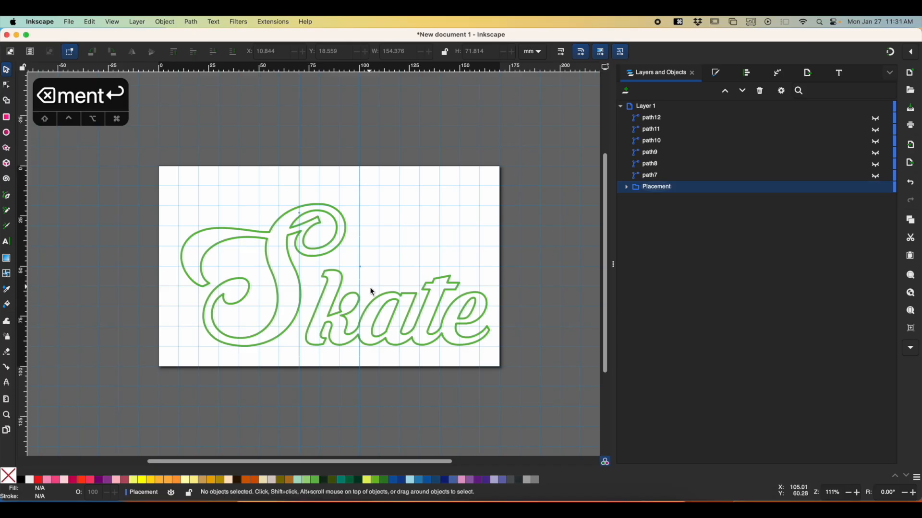
Examine how the "S" and "kate" outlines select individually inside the Placement group
{"action": "left_click", "coordinate": [383, 312]}
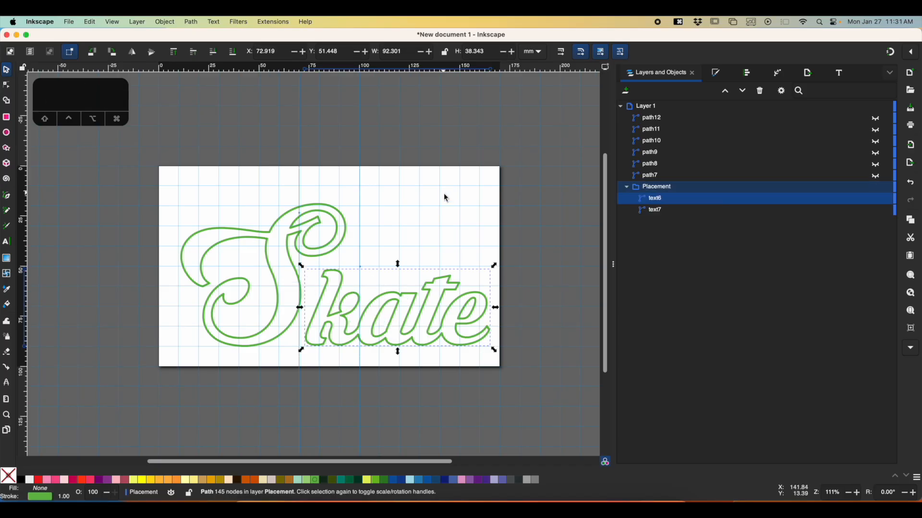
{"action": "left_click", "coordinate": [420, 202]}
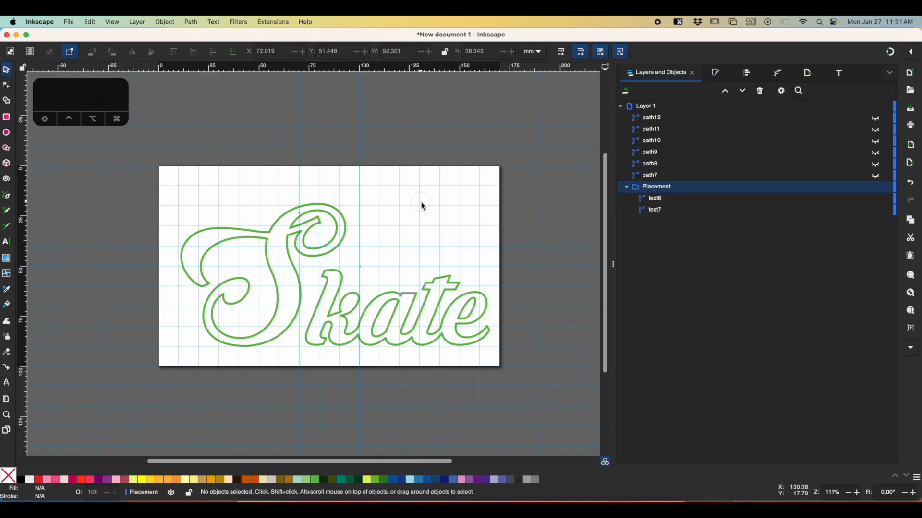
{"action": "left_click", "coordinate": [270, 228]}
{"action": "left_click", "coordinate": [421, 298]}
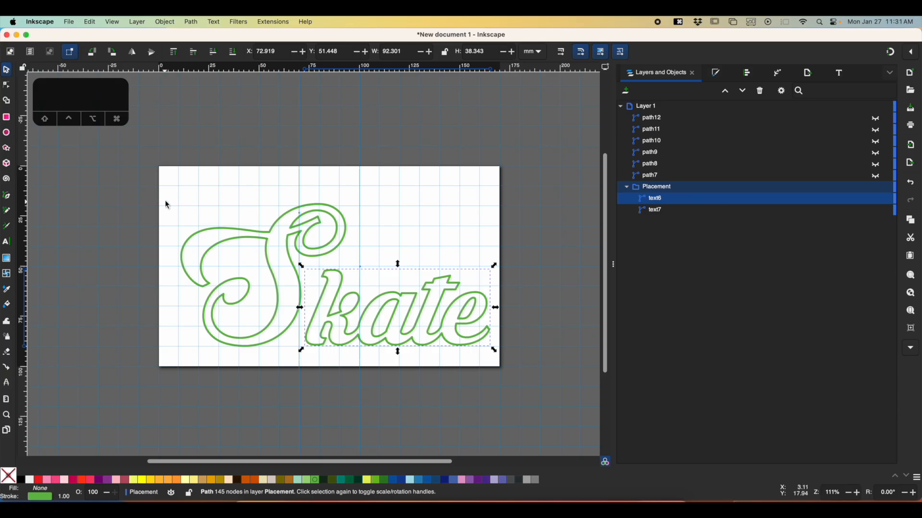
{"action": "left_click", "coordinate": [214, 189]}
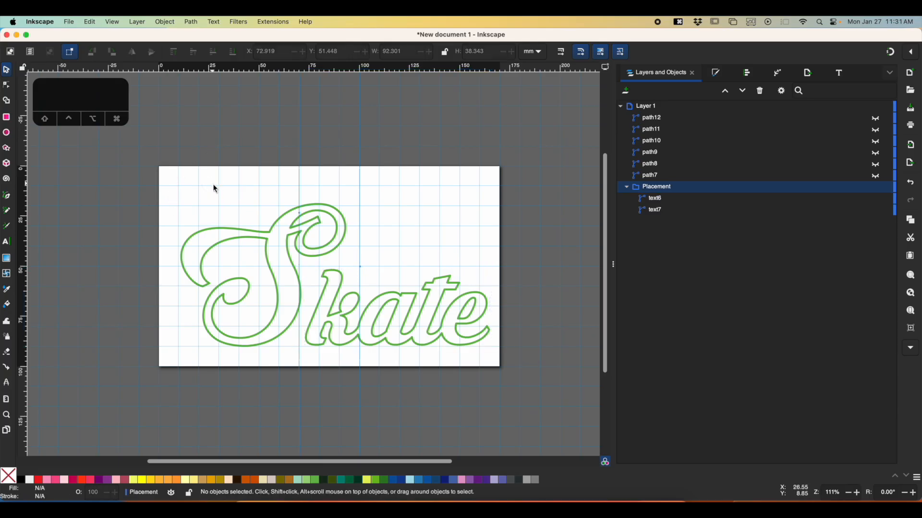
{"action": "left_click", "coordinate": [627, 189]}
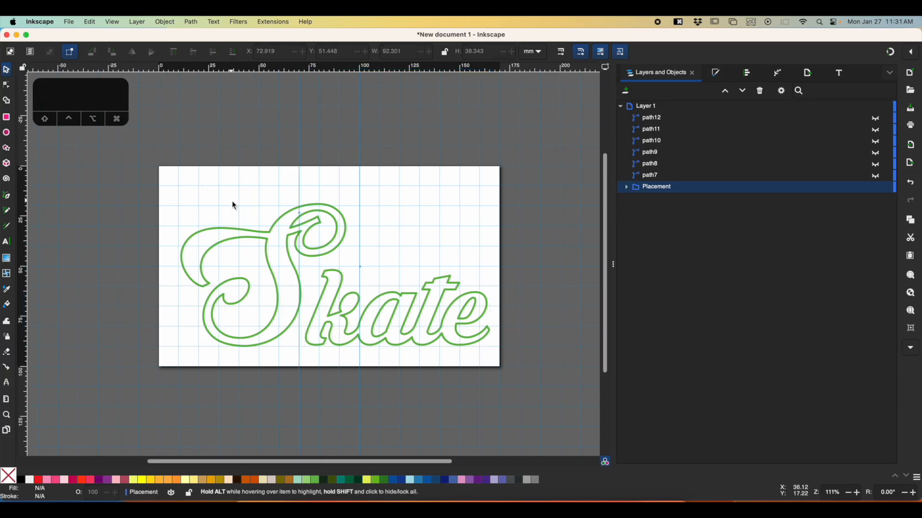
{"action": "left_click", "coordinate": [274, 242]}
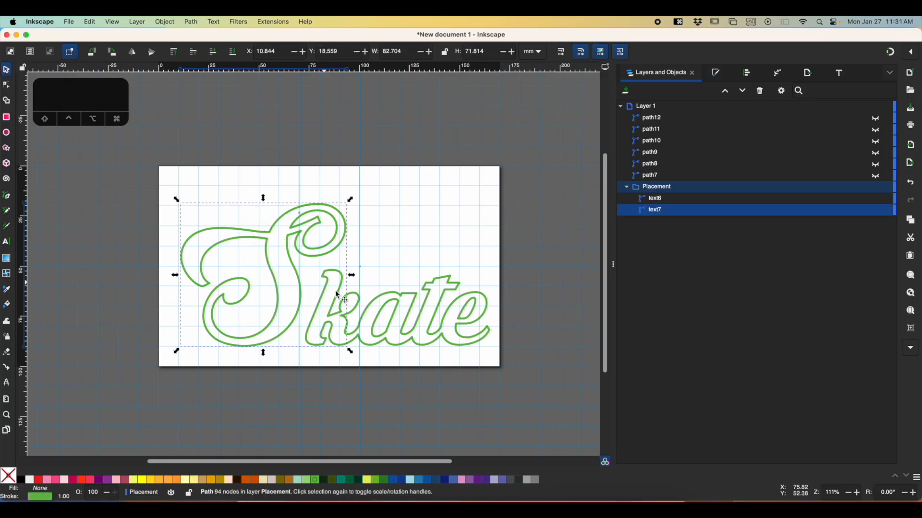
Preview the stitch path of the "S" and "kate" outlines in Ink/Stitch Params with jump stitches marked, and leave without applying
{"action": "left_click", "coordinate": [420, 316], "text": "shift"}
{"action": "key", "text": "shift+super"}
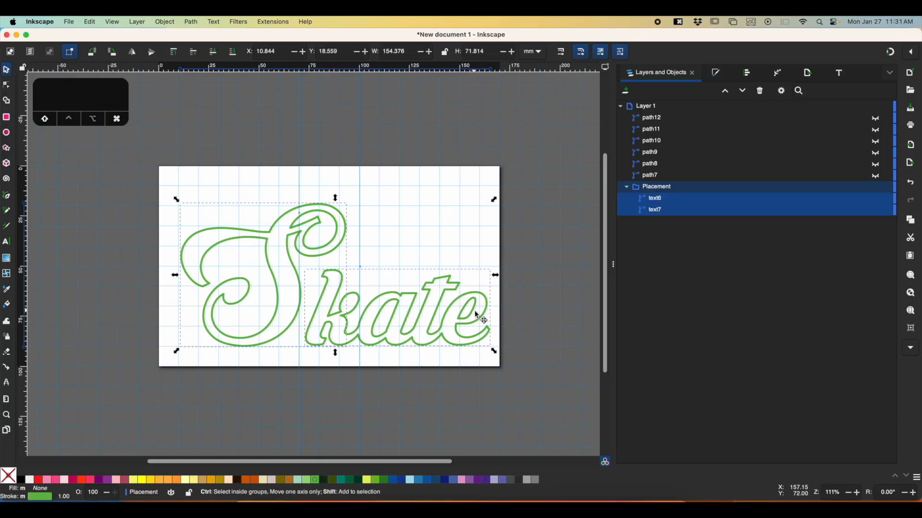
{"action": "key", "text": "shift+super+p"}
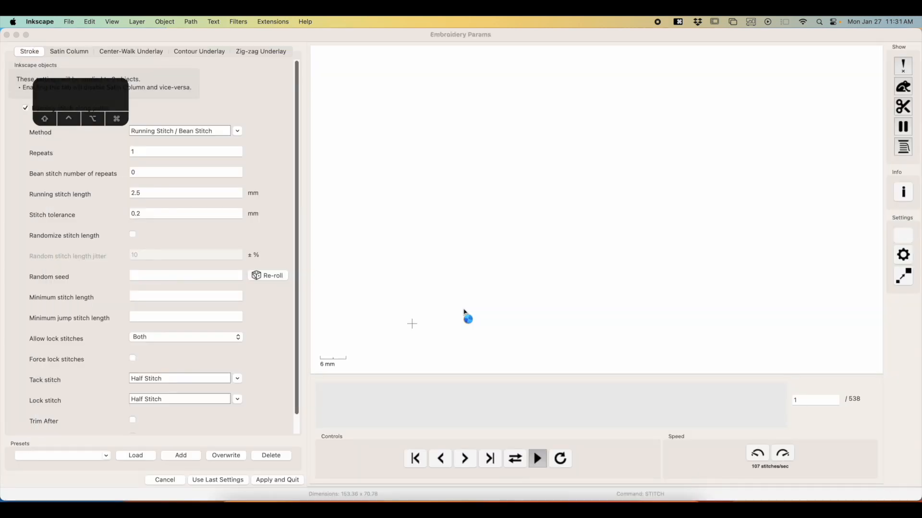
{"action": "left_click_drag", "start_coordinate": [80, 96], "coordinate": [364, 73]}
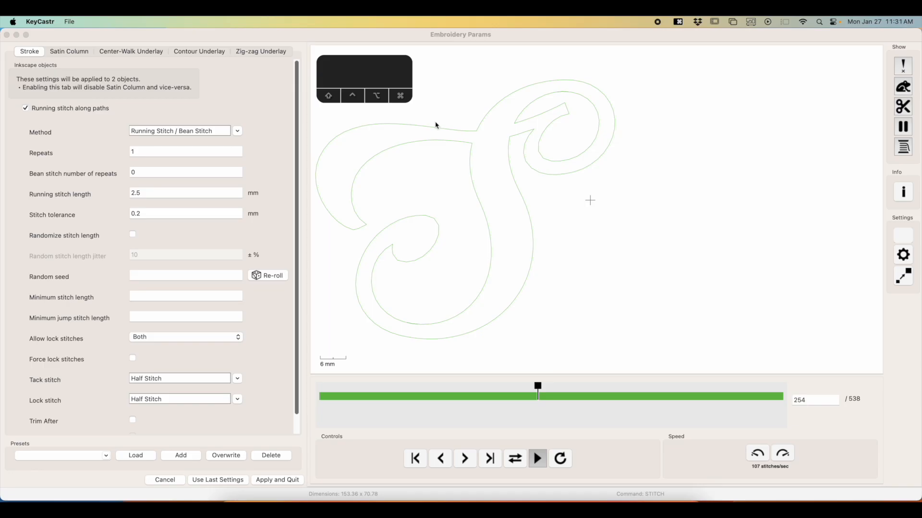
{"action": "left_click", "coordinate": [908, 90]}
{"action": "left_click", "coordinate": [909, 90]}
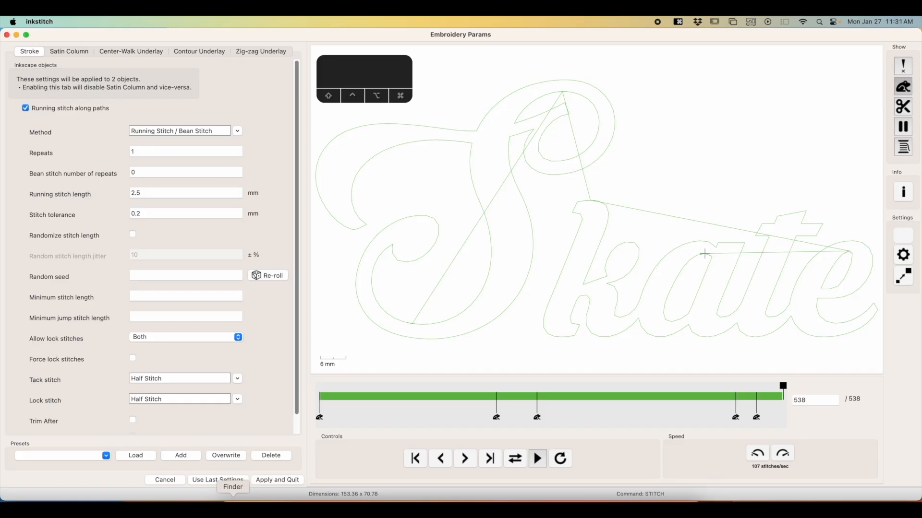
{"action": "left_click", "coordinate": [171, 481]}
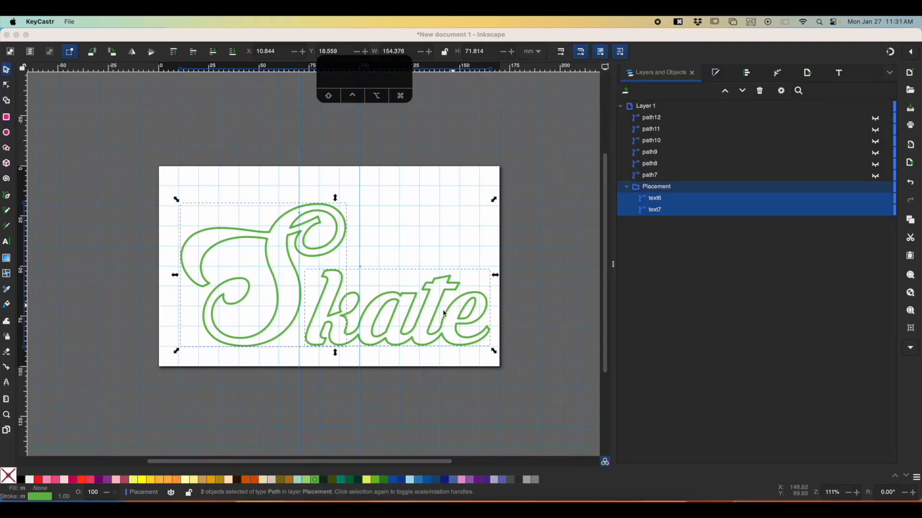
Split the "S" and "kate" outlines in the Placement group into separate paths with Split Path
{"action": "left_click_drag", "start_coordinate": [374, 60], "coordinate": [511, 104]}
{"action": "left_click", "coordinate": [168, 37]}
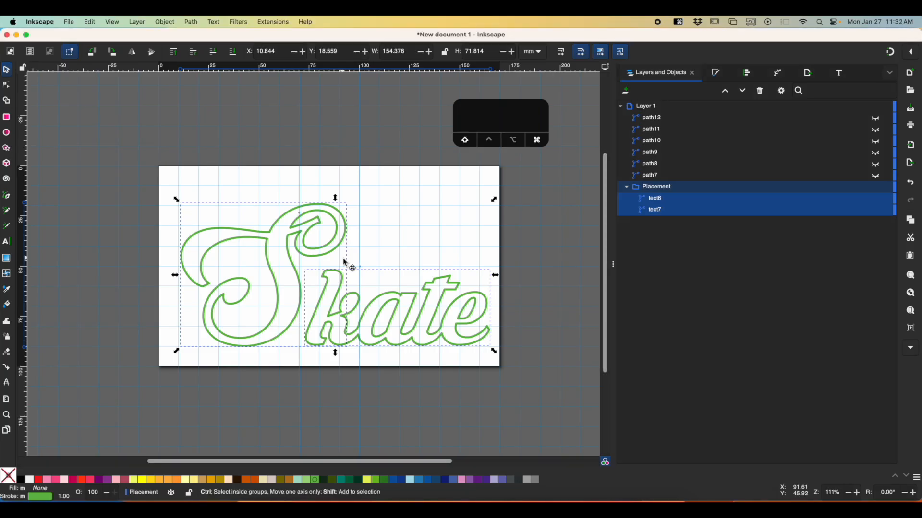
{"action": "key", "text": "super+shift+k"}
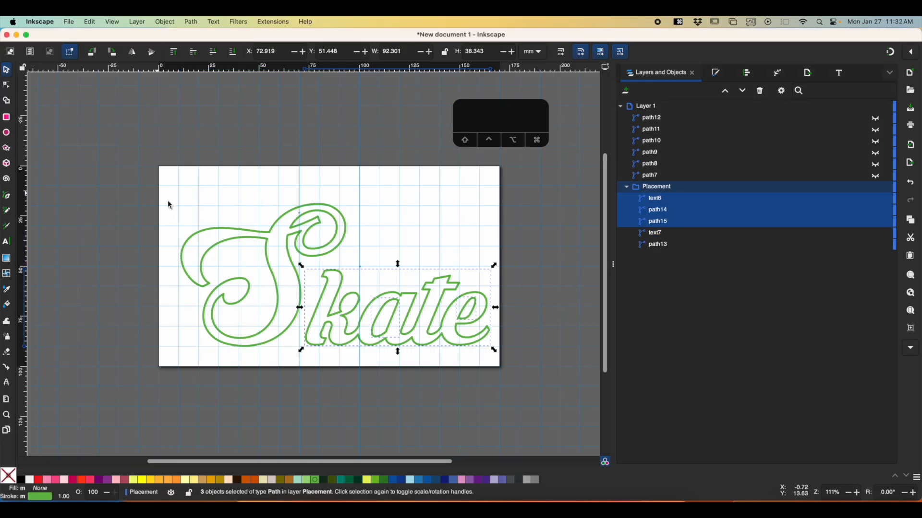
Select all the split outlines in the Placement group and apply Ink/Stitch Auto-Route Running Stitch to them
{"action": "left_click", "coordinate": [263, 198]}
{"action": "left_click_drag", "start_coordinate": [178, 175], "coordinate": [510, 370]}
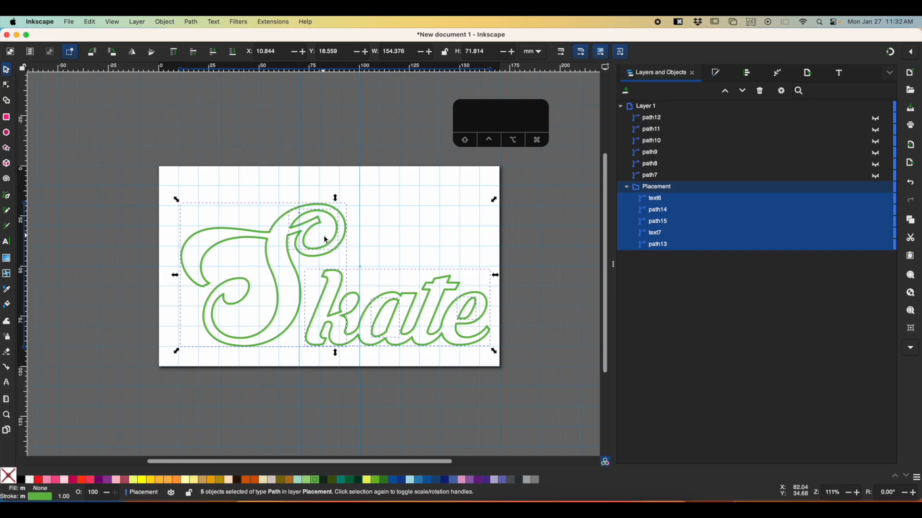
{"action": "left_click", "coordinate": [278, 23]}
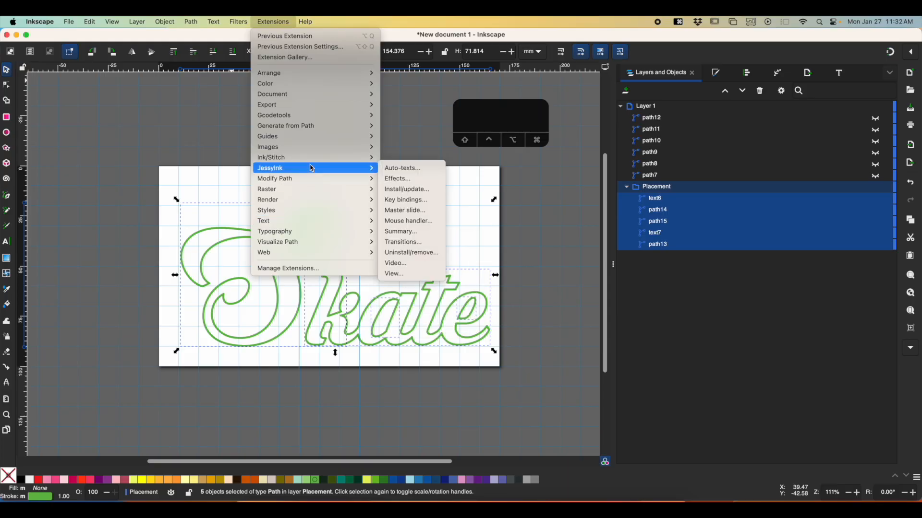
{"action": "mouse_move", "coordinate": [320, 159]}
{"action": "mouse_move", "coordinate": [441, 285]}
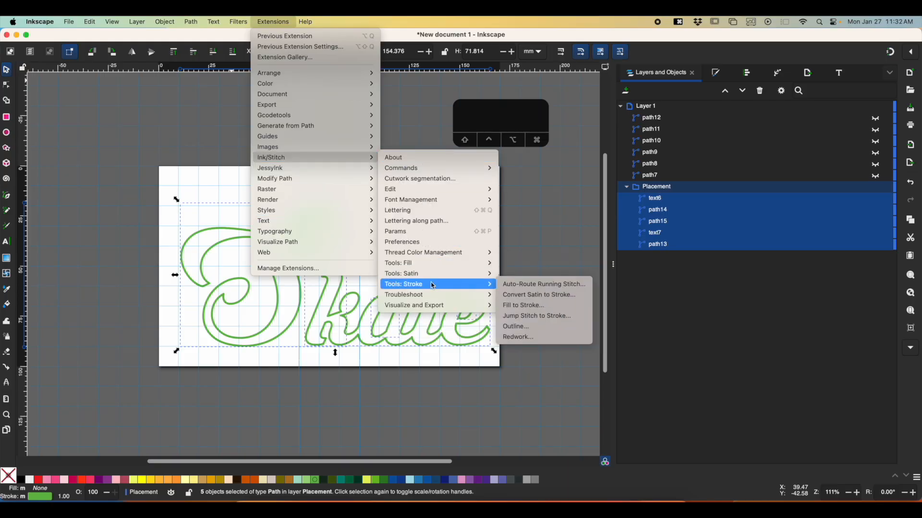
{"action": "left_click", "coordinate": [522, 287]}
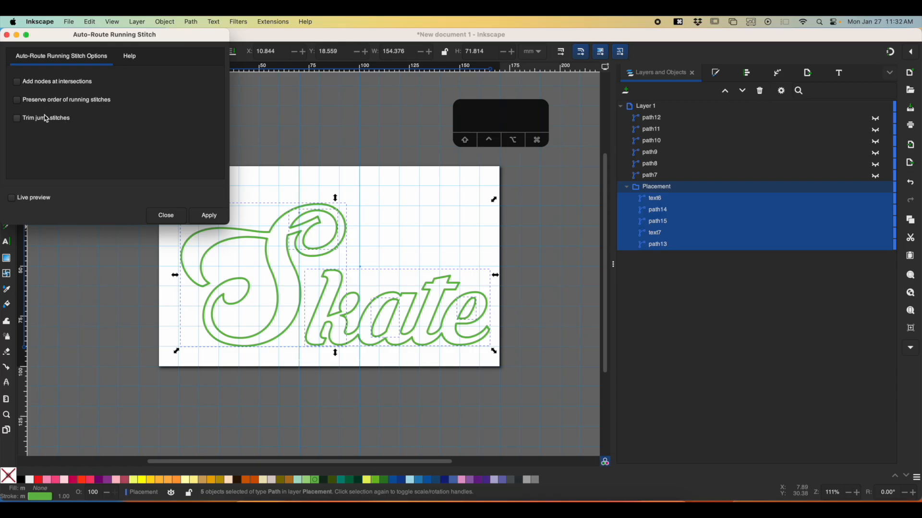
{"action": "left_click", "coordinate": [209, 217]}
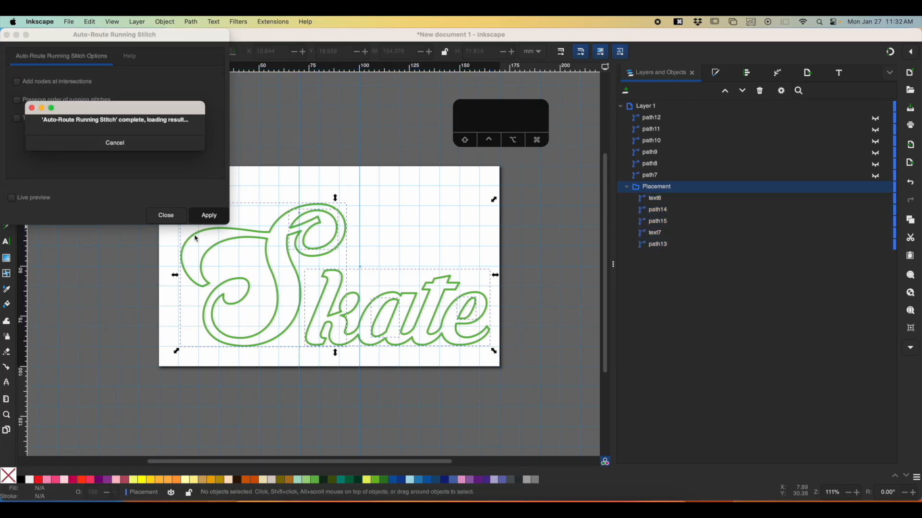
{"action": "left_click", "coordinate": [166, 216]}
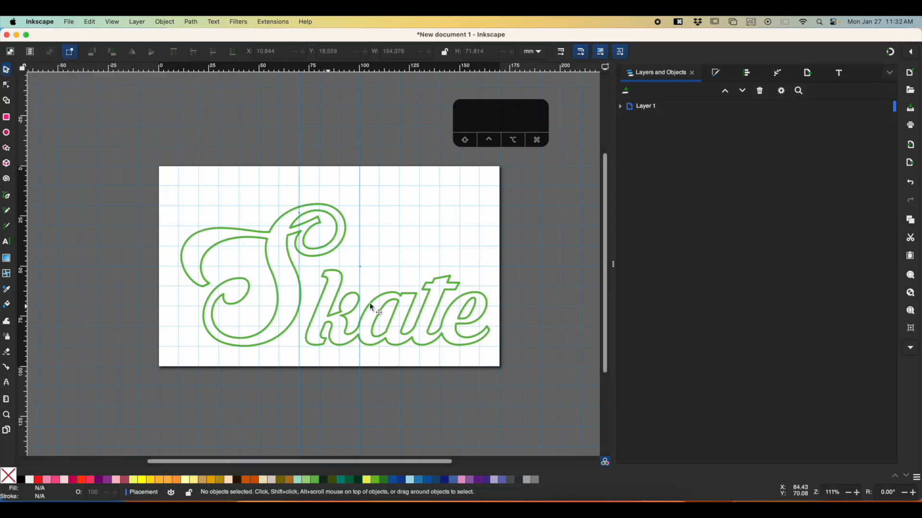
Preview the auto-routed Placement group's stitch path in Ink/Stitch Params with jump stitches marked, and leave without applying
{"action": "left_click", "coordinate": [622, 106]}
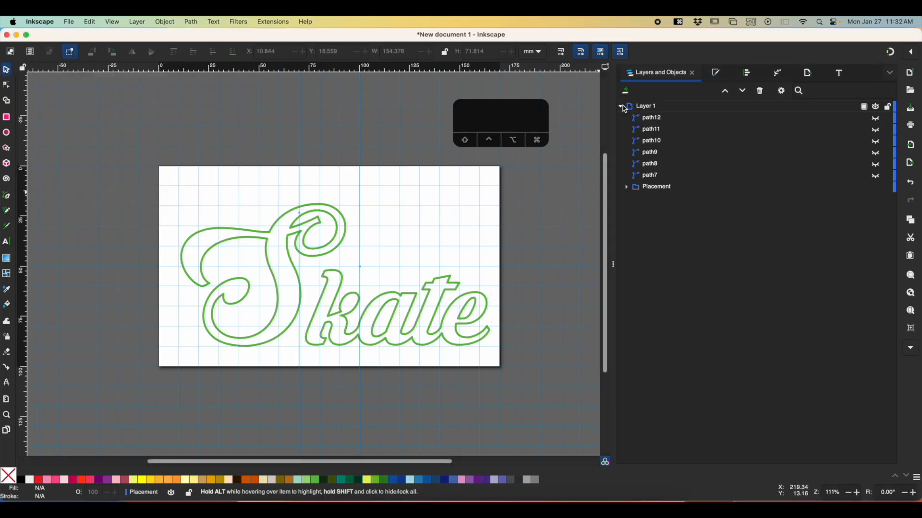
{"action": "left_click", "coordinate": [659, 187]}
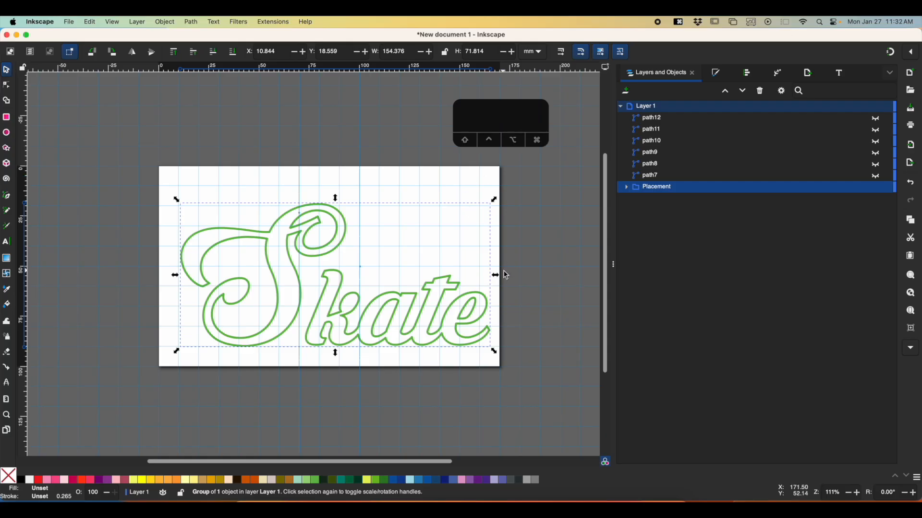
{"action": "key", "text": "super+shift+p"}
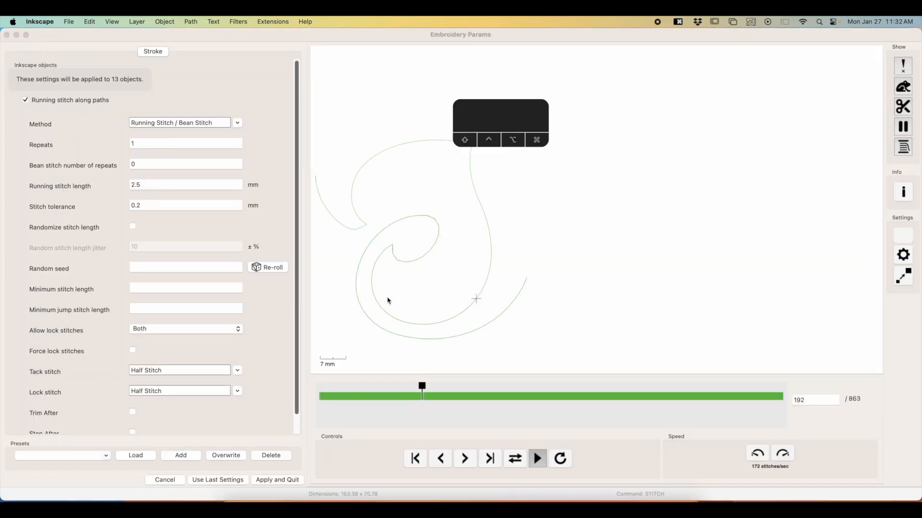
{"action": "left_click_drag", "start_coordinate": [487, 125], "coordinate": [373, 73]}
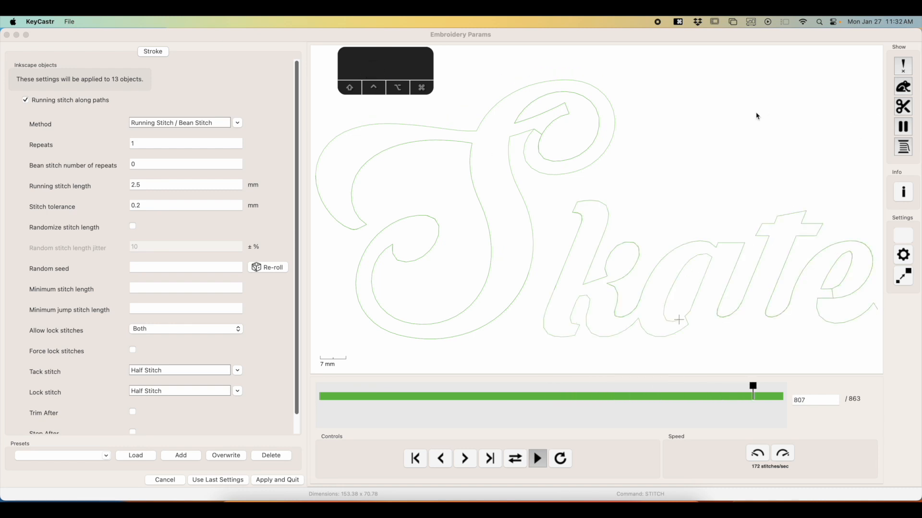
{"action": "left_click", "coordinate": [904, 88]}
{"action": "left_click", "coordinate": [906, 89]}
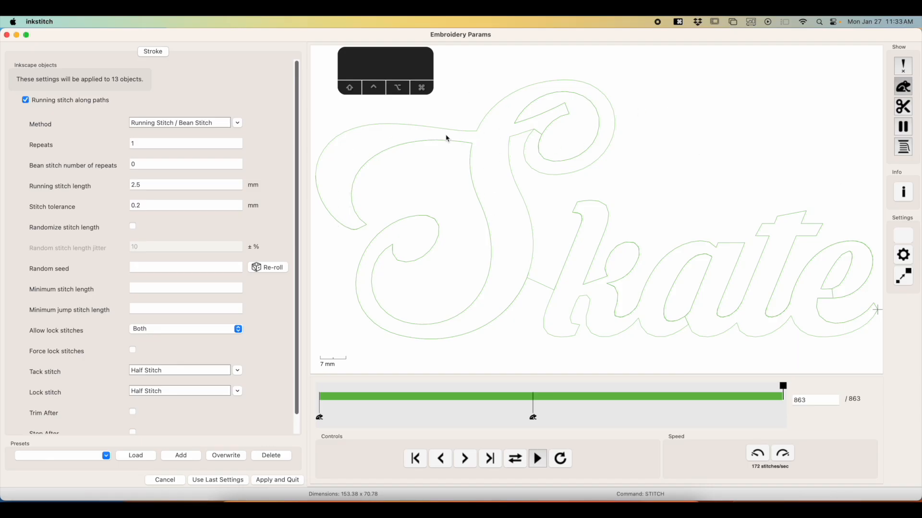
{"action": "left_click", "coordinate": [168, 483]}
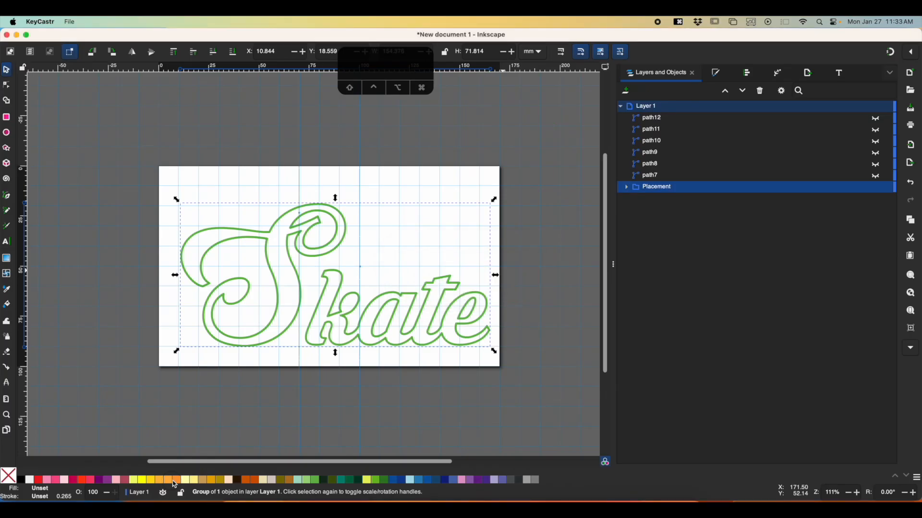
Hide the Placement group and show the duplicate outlines path7 and path8
{"action": "left_click", "coordinate": [651, 175]}
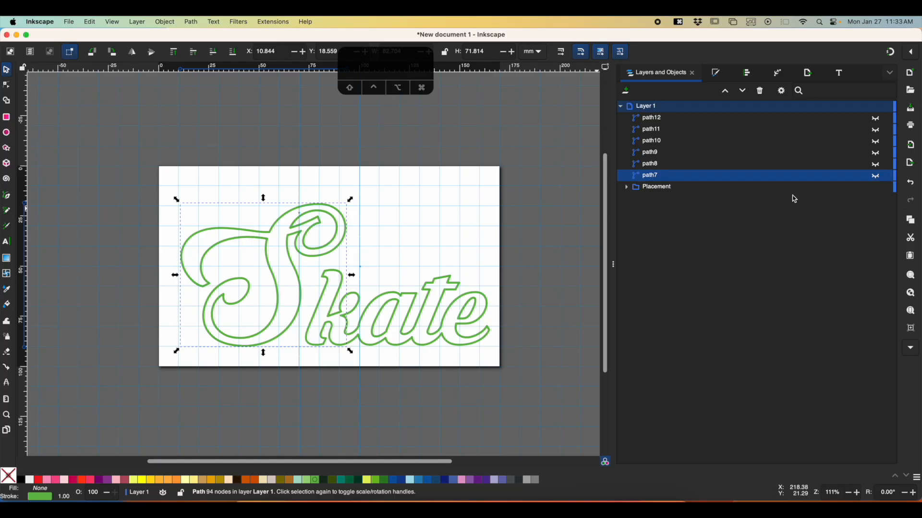
{"action": "left_click", "coordinate": [734, 189]}
{"action": "left_click", "coordinate": [876, 189]}
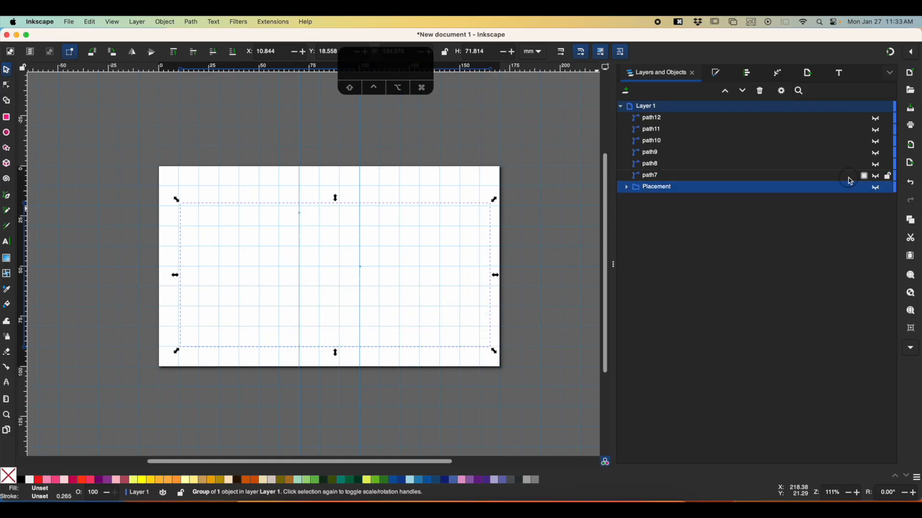
{"action": "left_click", "coordinate": [848, 178]}
{"action": "left_click", "coordinate": [876, 177]}
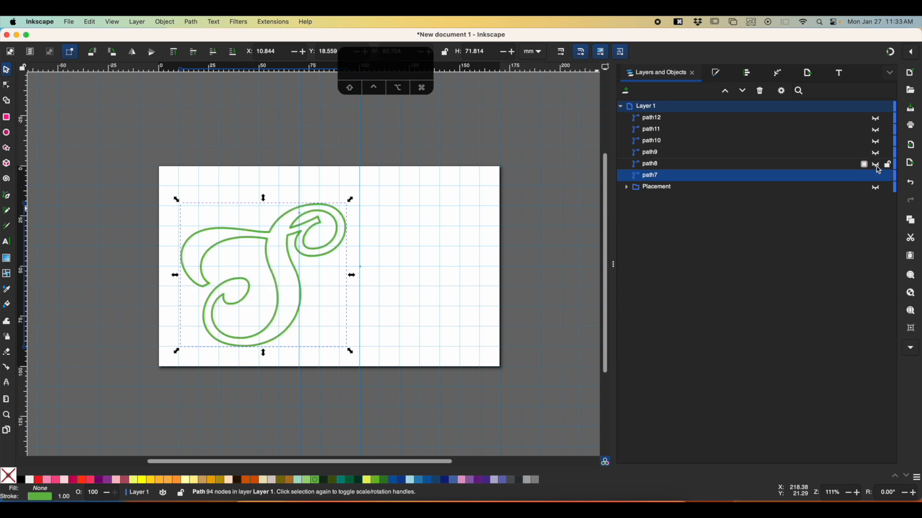
{"action": "left_click", "coordinate": [876, 165]}
Set the stroke color of both visible duplicate outlines, "S" and "kate", to red
{"action": "left_click", "coordinate": [186, 178]}
{"action": "mouse_move", "coordinate": [156, 175]}
{"action": "left_mouse_down"}
{"action": "mouse_move", "coordinate": [500, 336]}
{"action": "mouse_move", "coordinate": [501, 356]}
{"action": "left_mouse_up"}
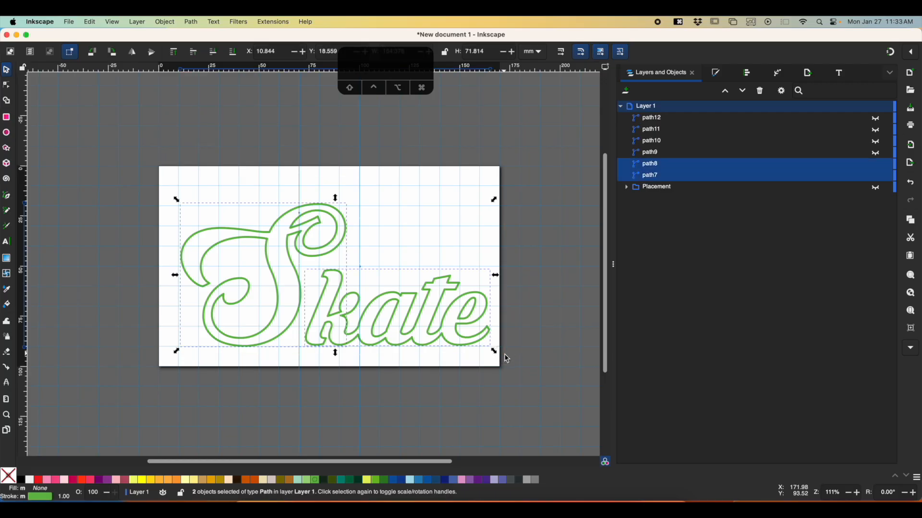
{"action": "left_click", "coordinate": [42, 480], "text": "shift"}
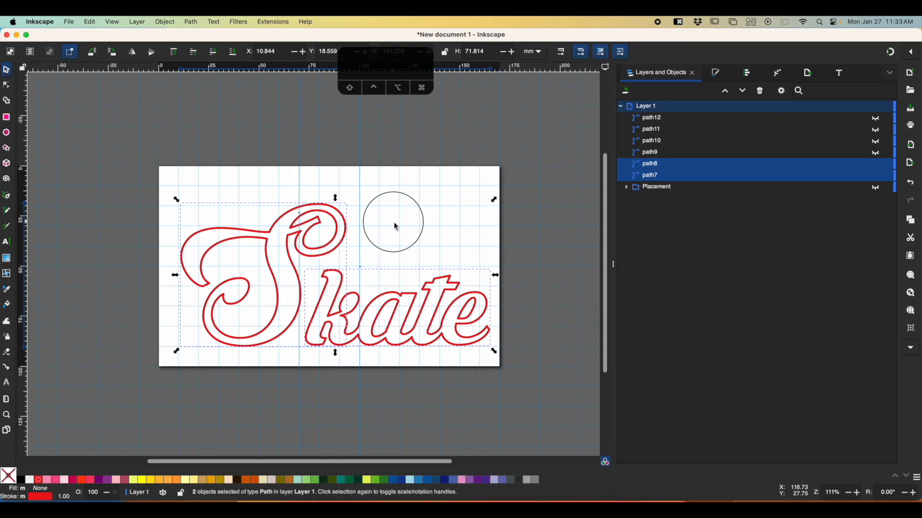
{"action": "key", "text": "Escape"}
Apply a dynamic offset to the red "kate" outline, show the Placement group, and inset the offset slightly inside the green outline
{"action": "left_click", "coordinate": [394, 305]}
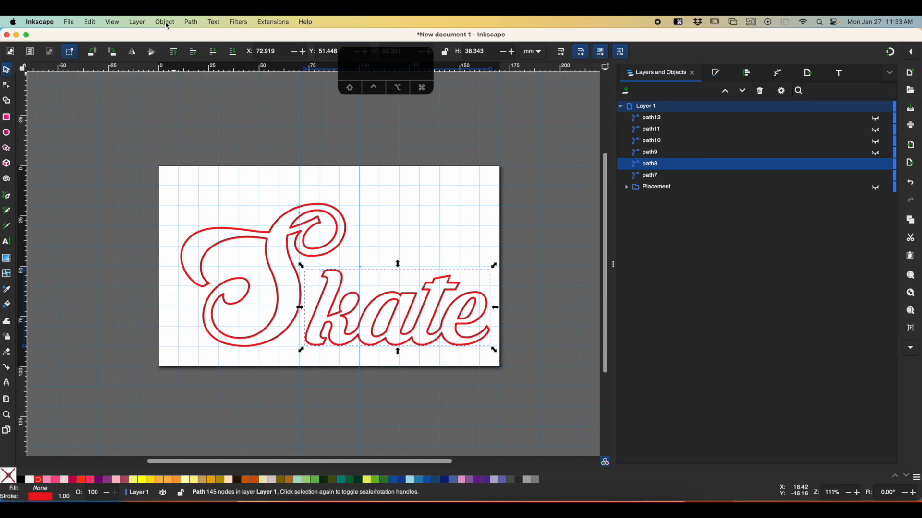
{"action": "left_click", "coordinate": [188, 22]}
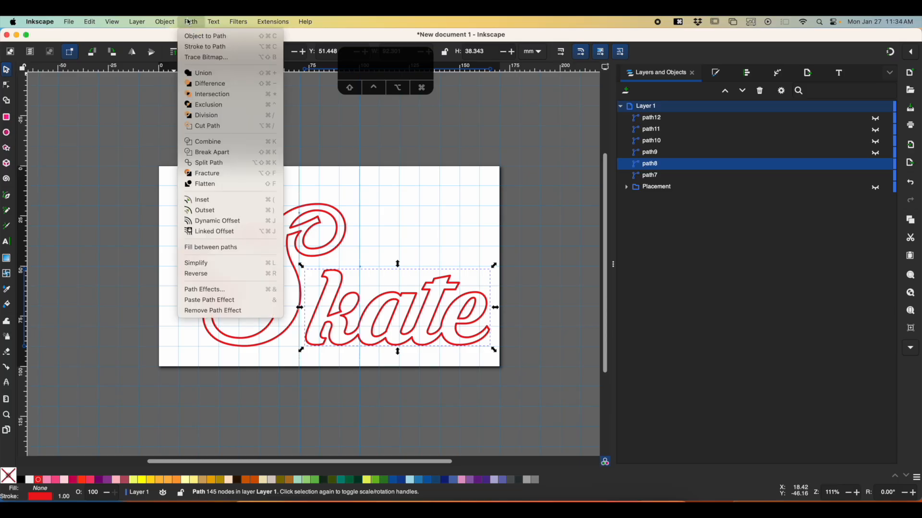
{"action": "left_click", "coordinate": [214, 220]}
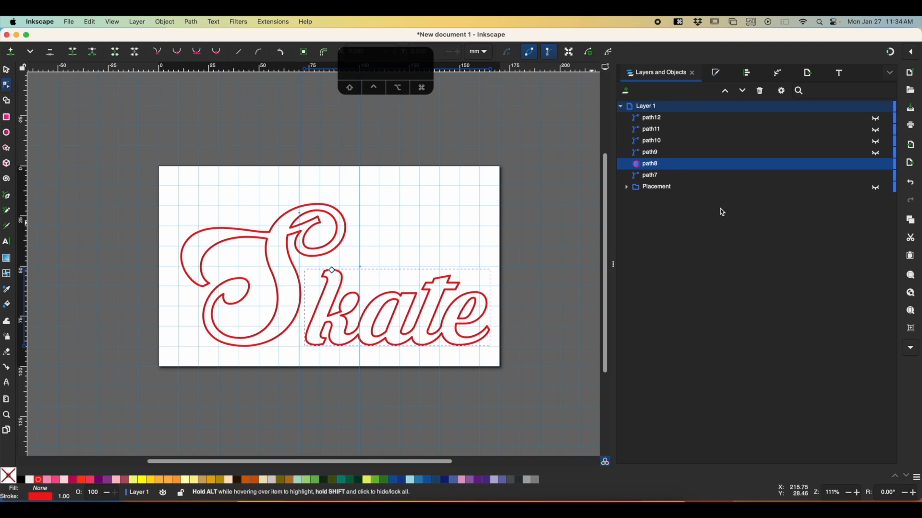
{"action": "left_click", "coordinate": [875, 188]}
{"action": "left_click", "coordinate": [335, 272]}
{"action": "left_click_drag", "start_coordinate": [334, 272], "coordinate": [336, 274]}
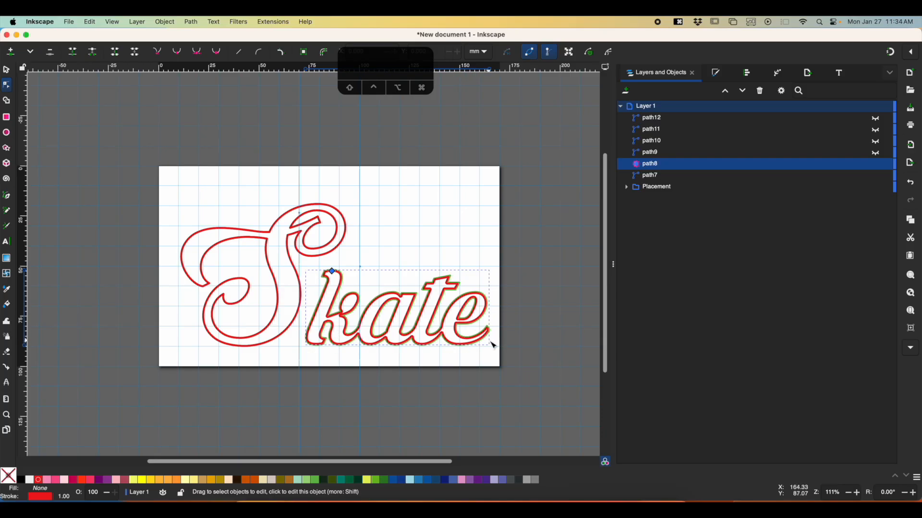
Apply a dynamic offset to the red "S" outline and inset it about 0.7 mm inside the green placement outline
{"action": "left_click", "coordinate": [318, 250]}
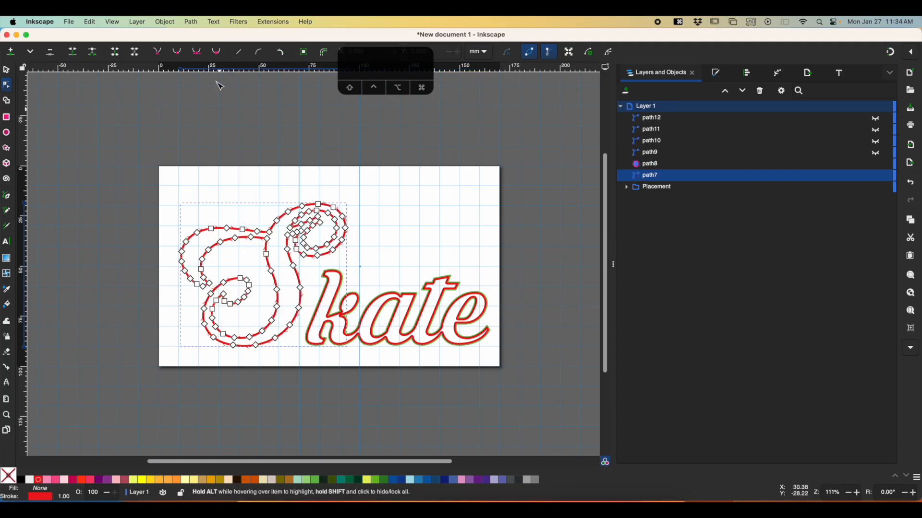
{"action": "left_click", "coordinate": [200, 23]}
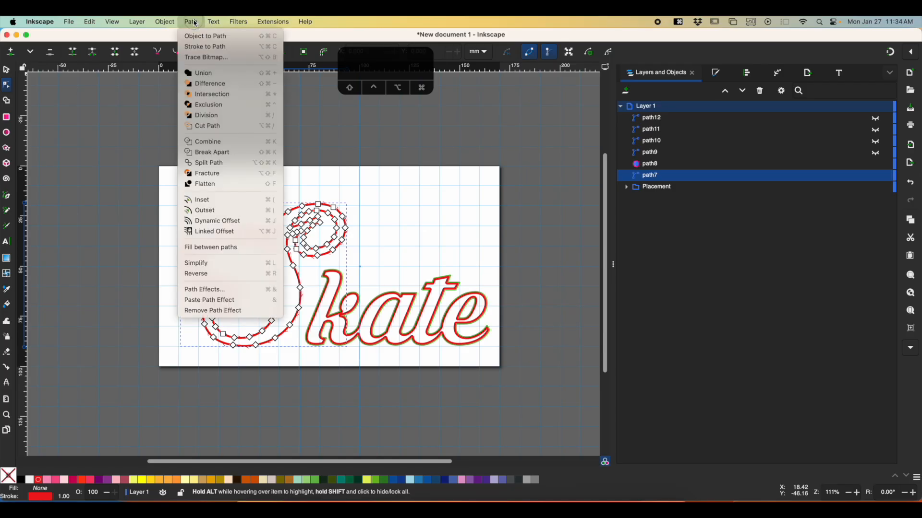
{"action": "left_click", "coordinate": [206, 218]}
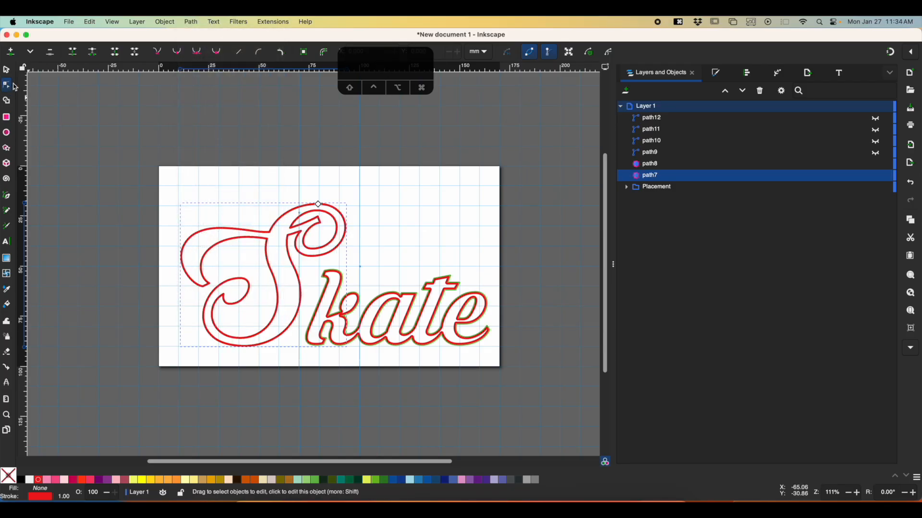
{"action": "left_click_drag", "start_coordinate": [319, 205], "coordinate": [319, 206]}
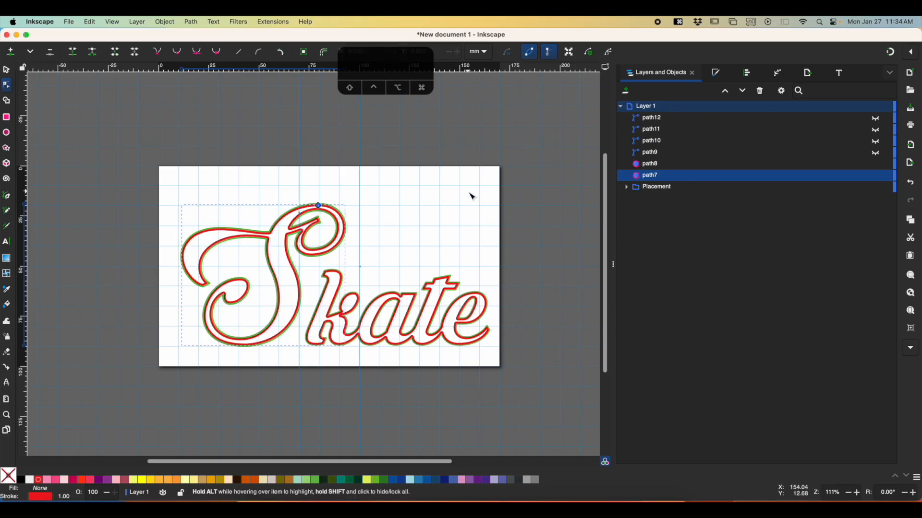
{"action": "left_click", "coordinate": [453, 236]}
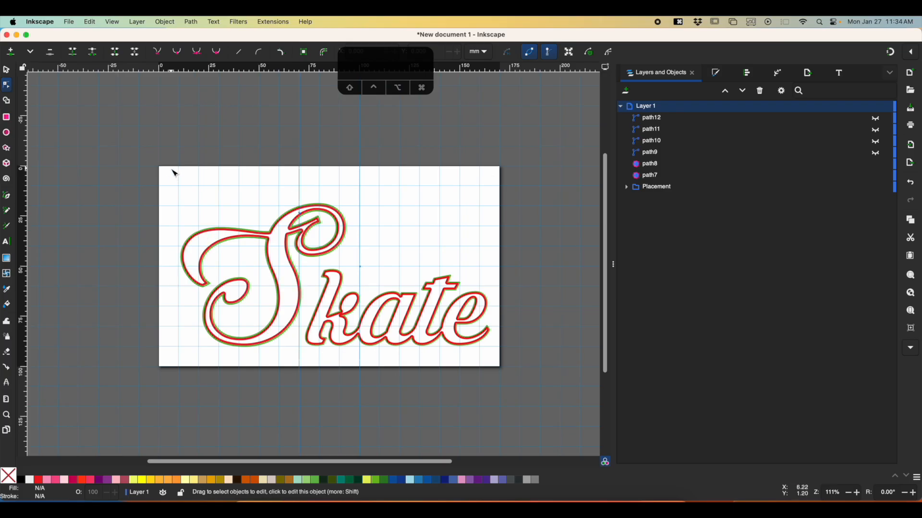
Lock the Placement group and select both red offset outlines, path7 and path8, with the Selector tool
{"action": "left_click", "coordinate": [889, 192]}
{"action": "left_click_drag", "start_coordinate": [164, 176], "coordinate": [519, 370]}
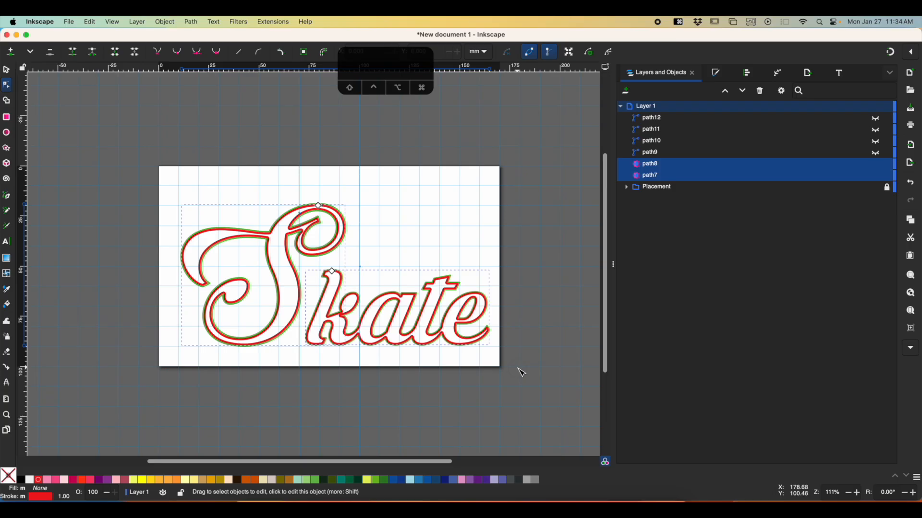
{"action": "left_click", "coordinate": [7, 70]}
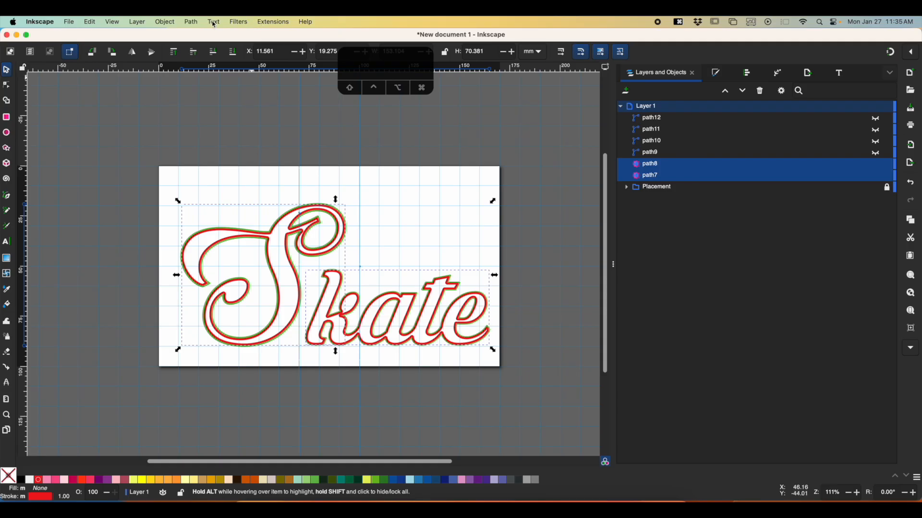
Convert both selected red offsets to plain paths and break them apart into separate outlines
{"action": "left_click", "coordinate": [189, 22]}
{"action": "left_click", "coordinate": [192, 36]}
{"action": "key", "text": "alt"}
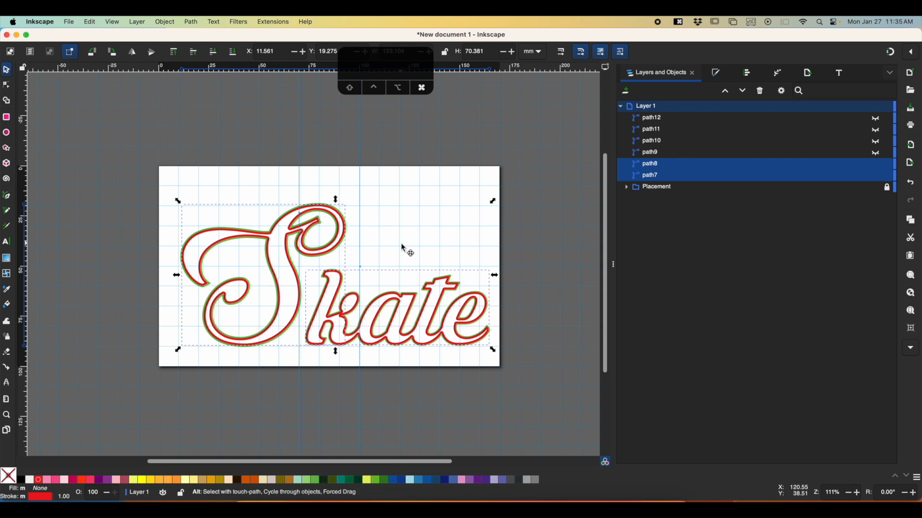
{"action": "key", "text": "super+shift+k"}
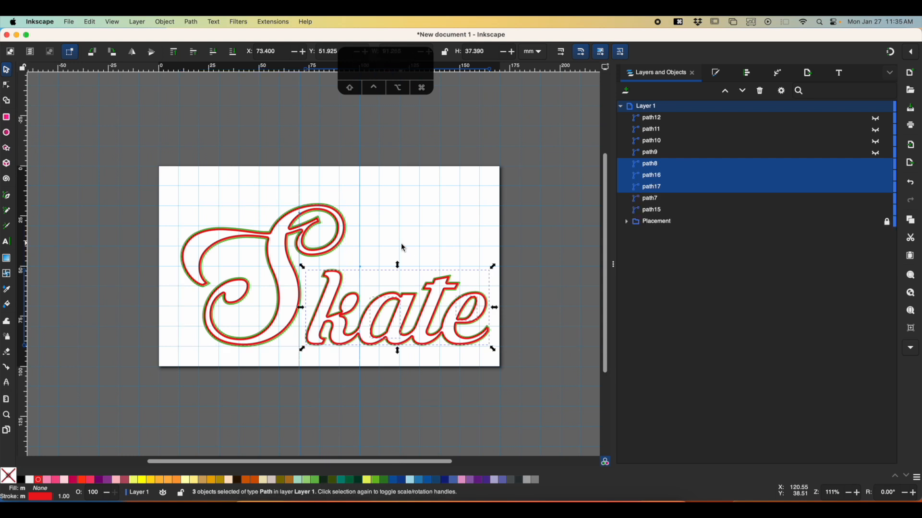
Select all the red outlines and apply Ink/Stitch Auto-Route Running Stitch to them with every option off
{"action": "left_click_drag", "start_coordinate": [165, 172], "coordinate": [525, 372]}
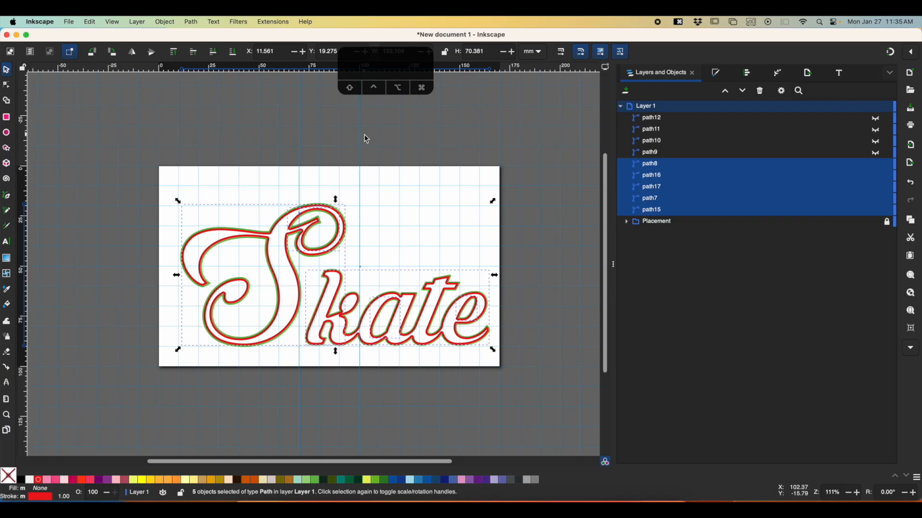
{"action": "left_click", "coordinate": [268, 24]}
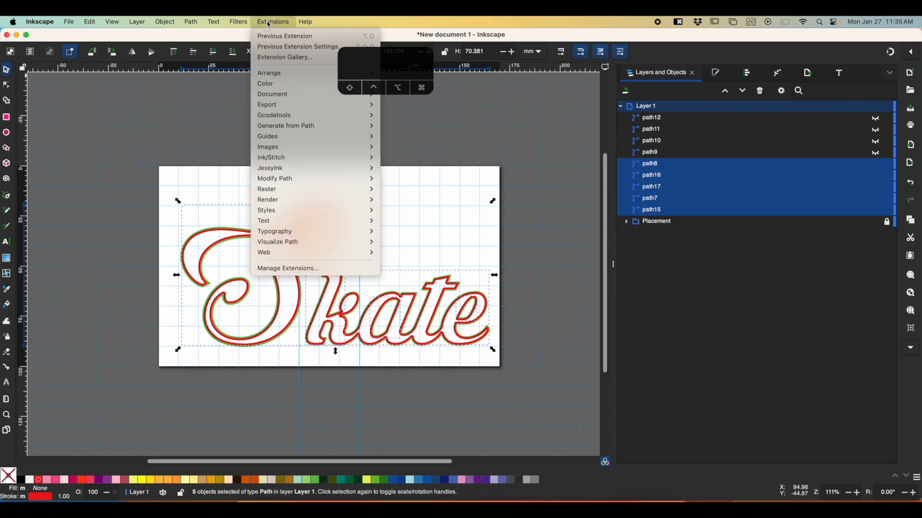
{"action": "mouse_move", "coordinate": [315, 163]}
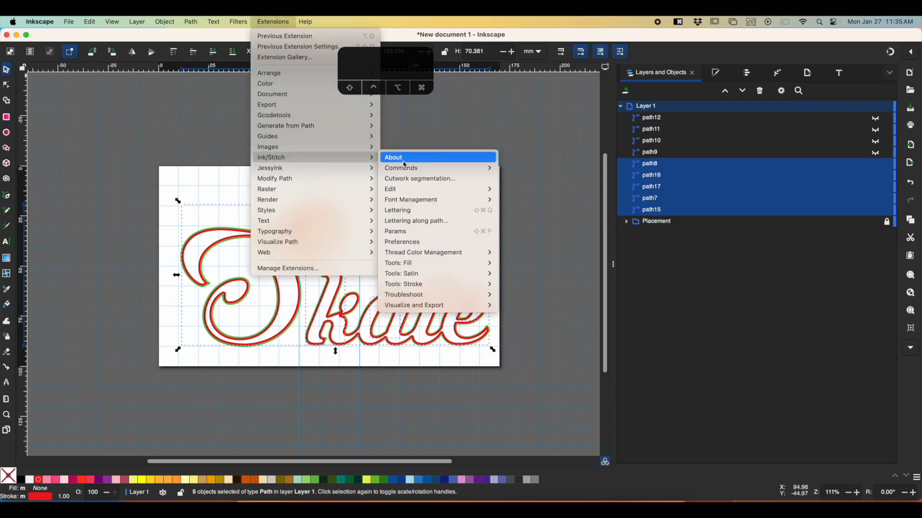
{"action": "mouse_move", "coordinate": [435, 280]}
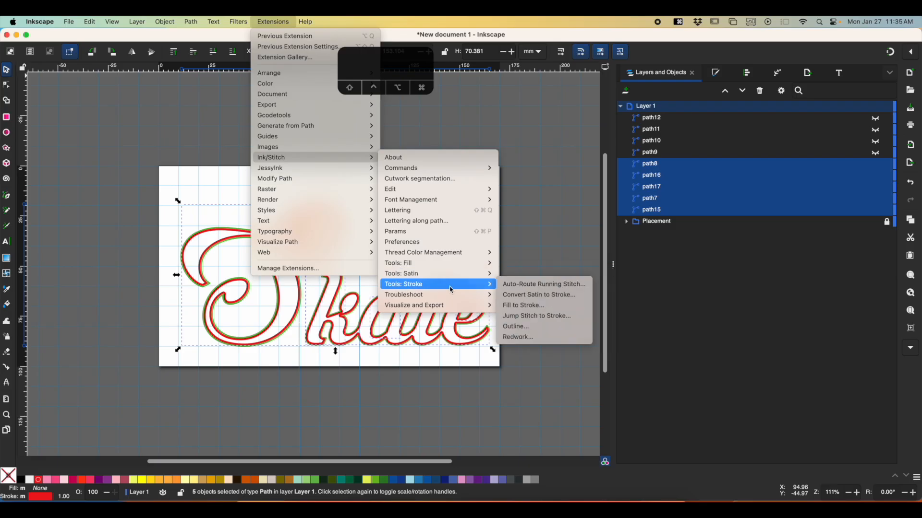
{"action": "left_click", "coordinate": [525, 285]}
{"action": "left_click", "coordinate": [208, 216]}
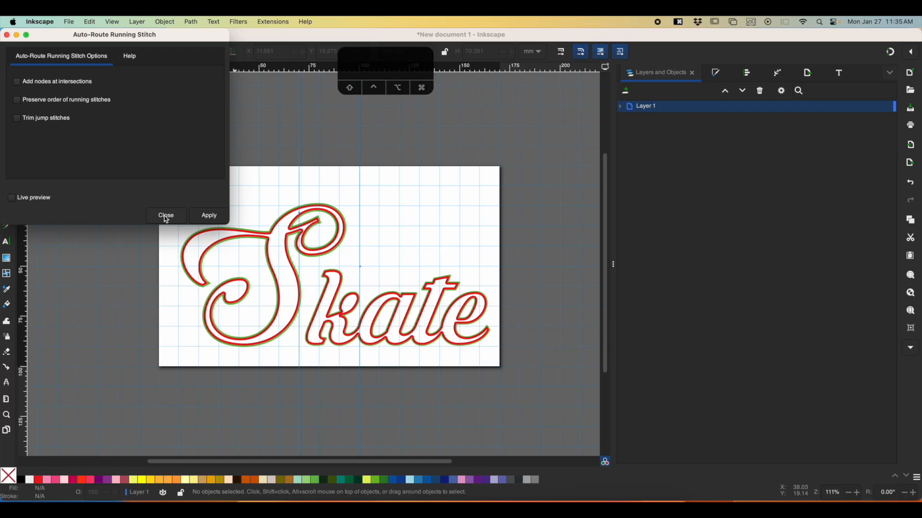
{"action": "left_click", "coordinate": [167, 216]}
Rename the red Auto-Route group to "Tackdown"
{"action": "left_click", "coordinate": [621, 107]}
{"action": "left_click", "coordinate": [663, 166]}
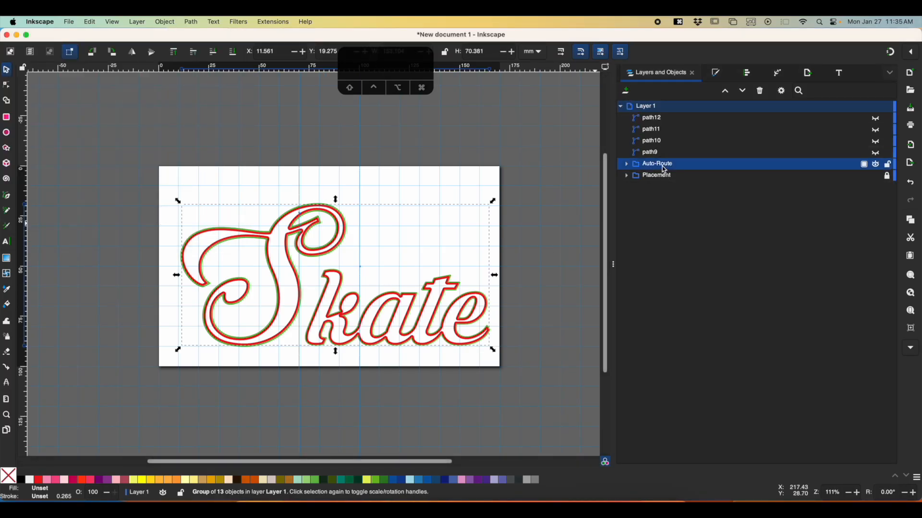
{"action": "double_click", "coordinate": [662, 165]}
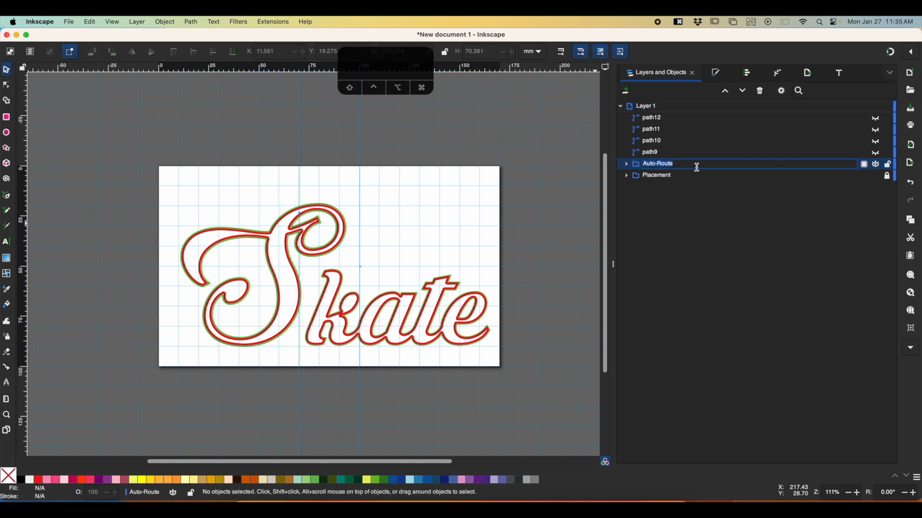
{"action": "type", "text": "Tackdown"}
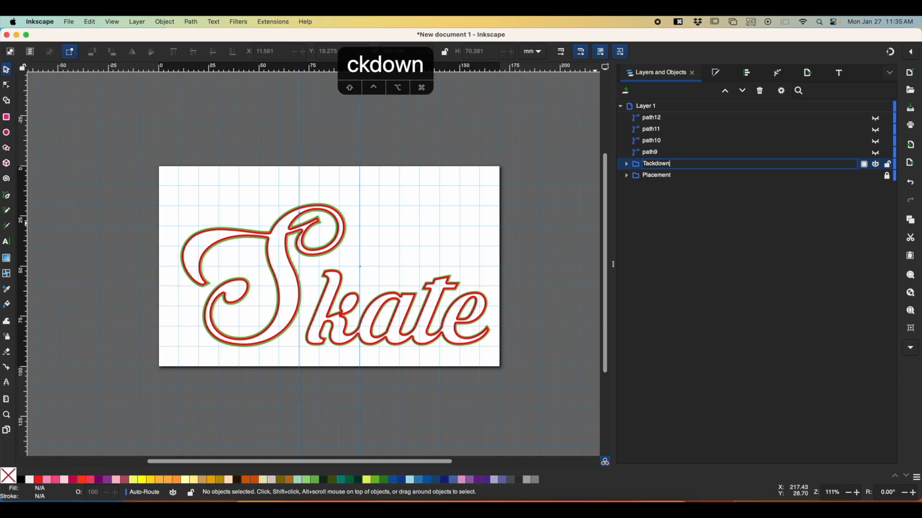
{"action": "key", "text": "Return"}
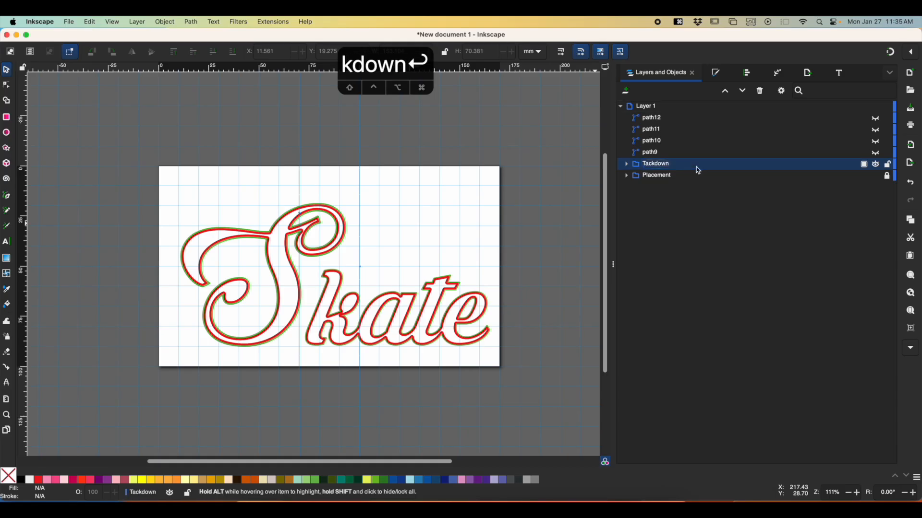
Check the Placement group's contents and preview the Tackdown group's stitching in Ink/Stitch Params with jumps shown
{"action": "left_click", "coordinate": [672, 177]}
{"action": "left_click", "coordinate": [626, 177]}
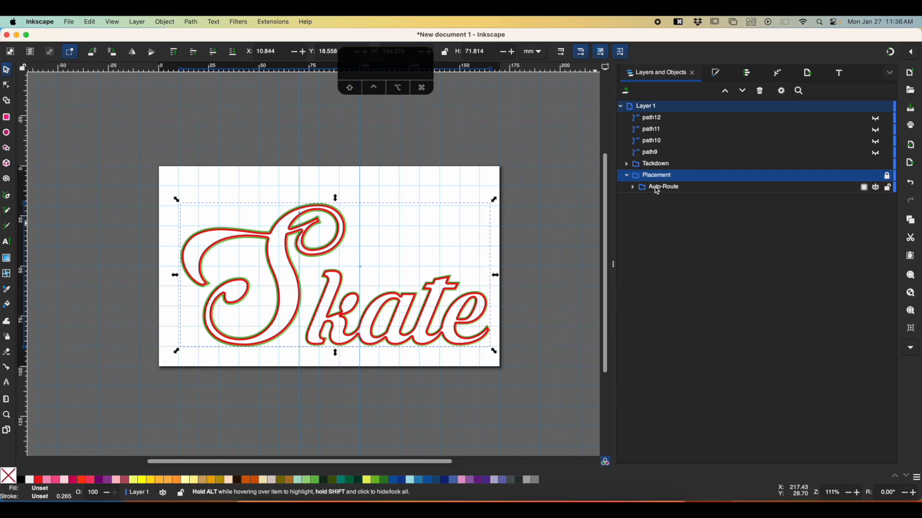
{"action": "left_click", "coordinate": [652, 165]}
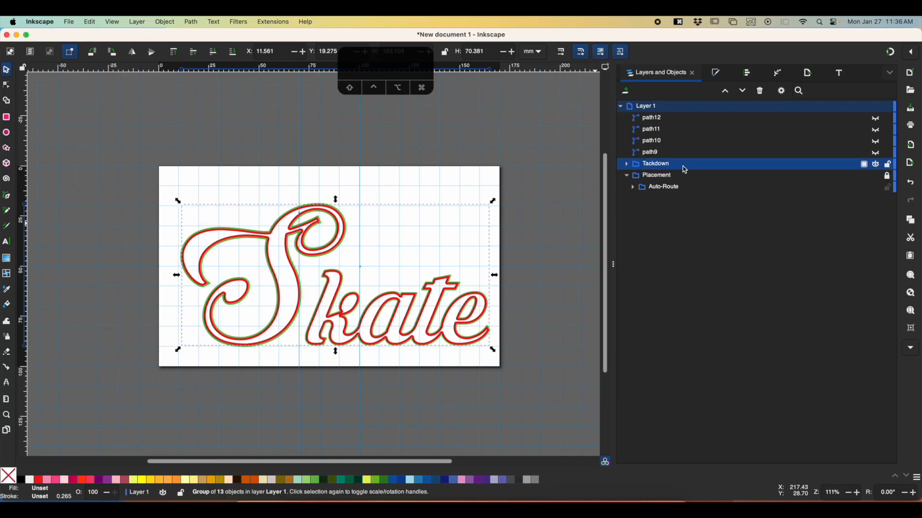
{"action": "left_click", "coordinate": [626, 176]}
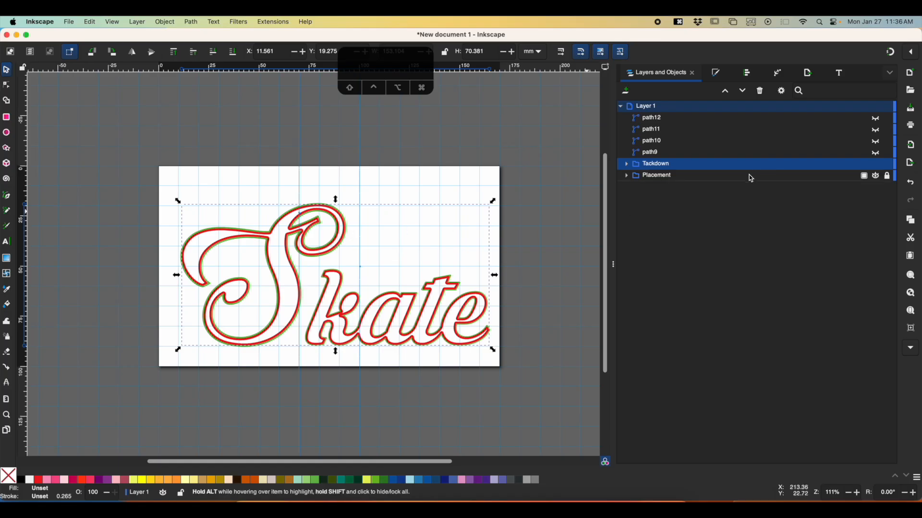
{"action": "key", "text": "shift+super+p"}
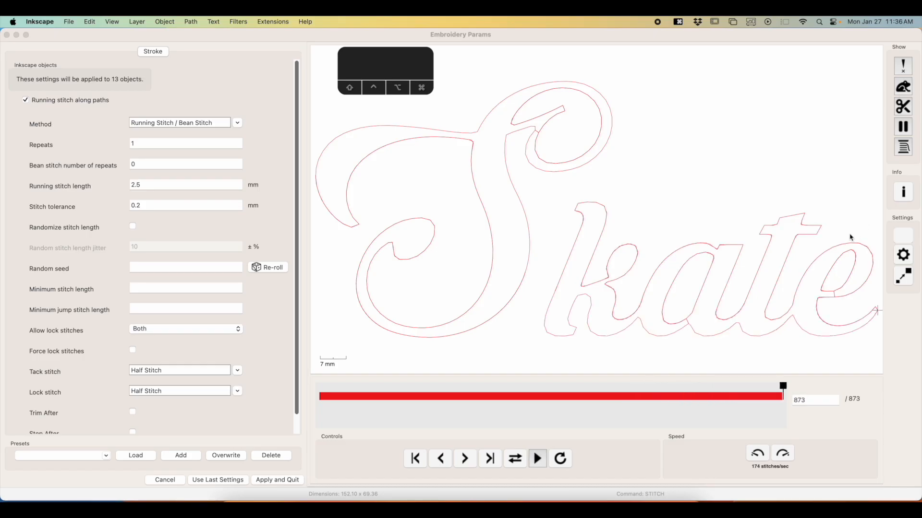
{"action": "left_click", "coordinate": [904, 90]}
{"action": "left_click", "coordinate": [905, 91]}
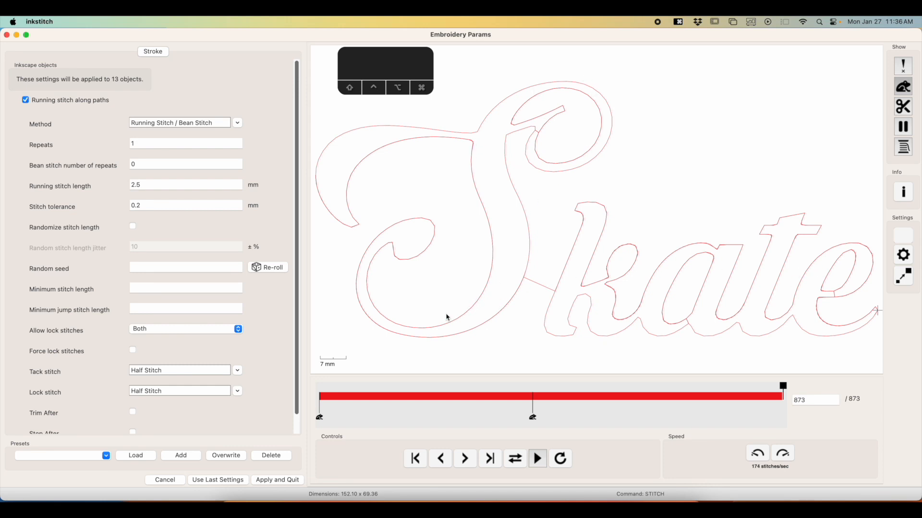
{"action": "left_click", "coordinate": [7, 35]}
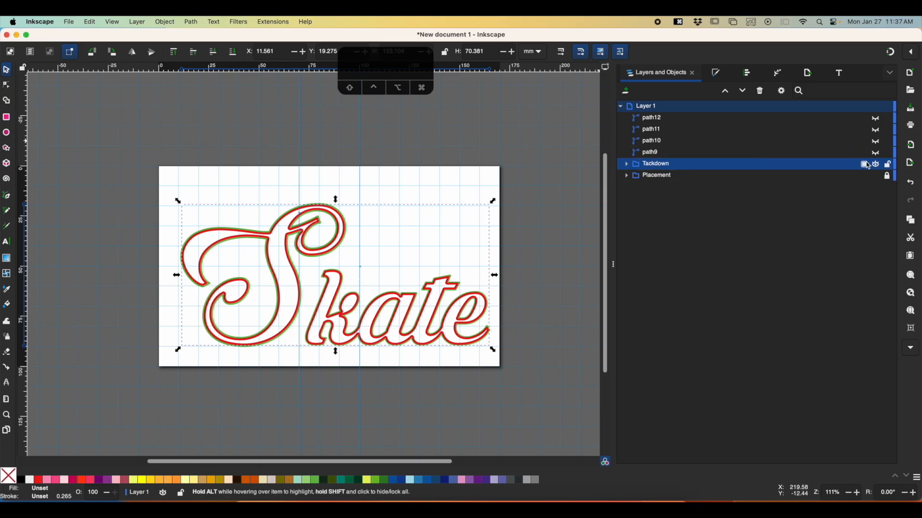
Lock the Tackdown group, and show path9 and path10 with their stroke color set to purple
{"action": "left_click", "coordinate": [654, 155]}
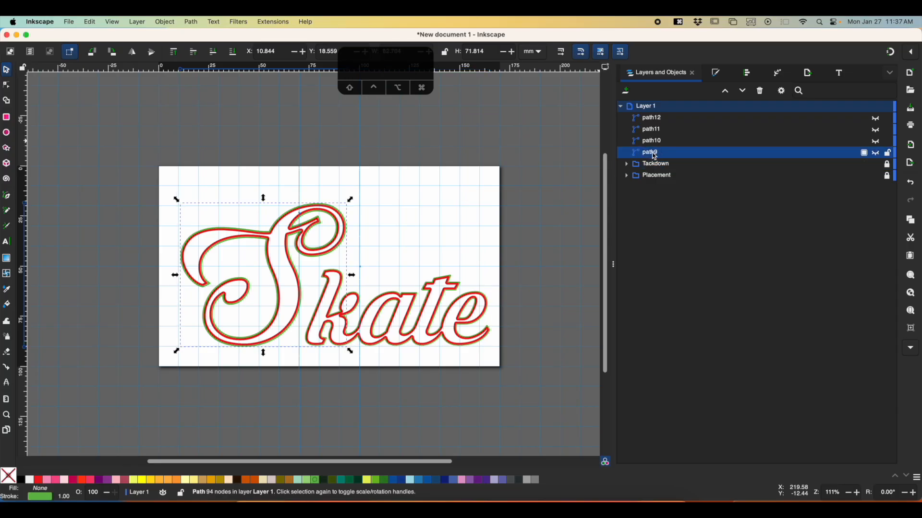
{"action": "left_click", "coordinate": [877, 154]}
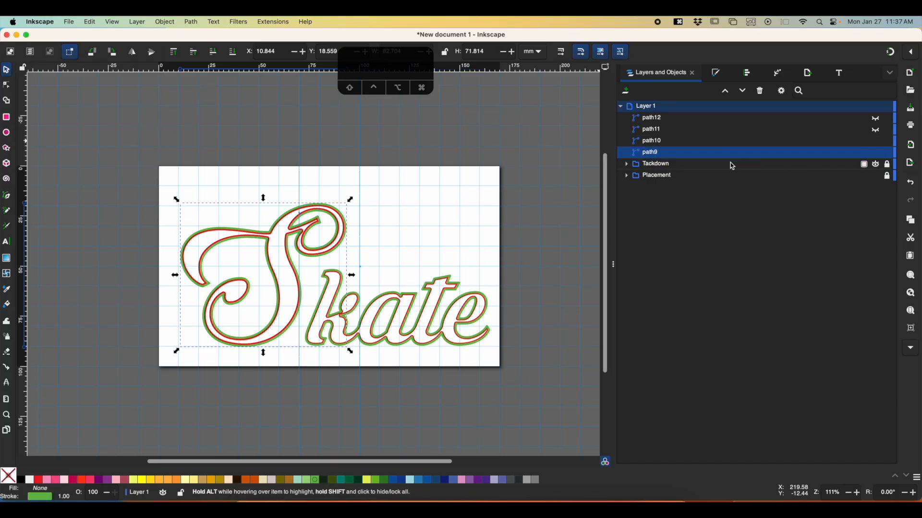
{"action": "left_click", "coordinate": [706, 142]}
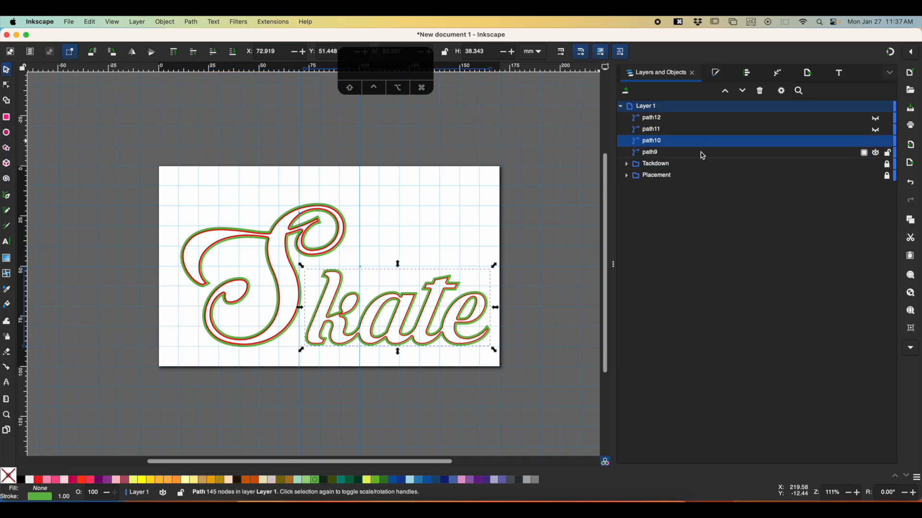
{"action": "left_click", "coordinate": [697, 155], "text": "shift"}
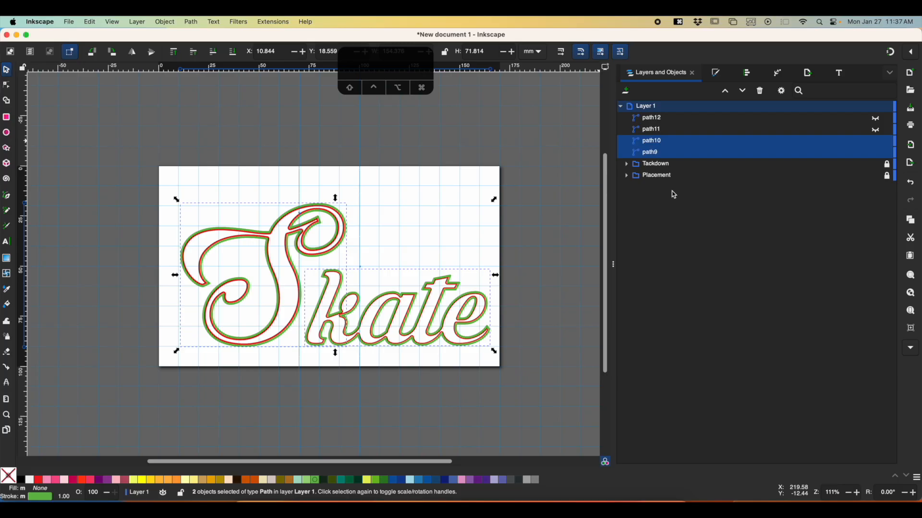
{"action": "left_click", "coordinate": [470, 480], "text": "shift"}
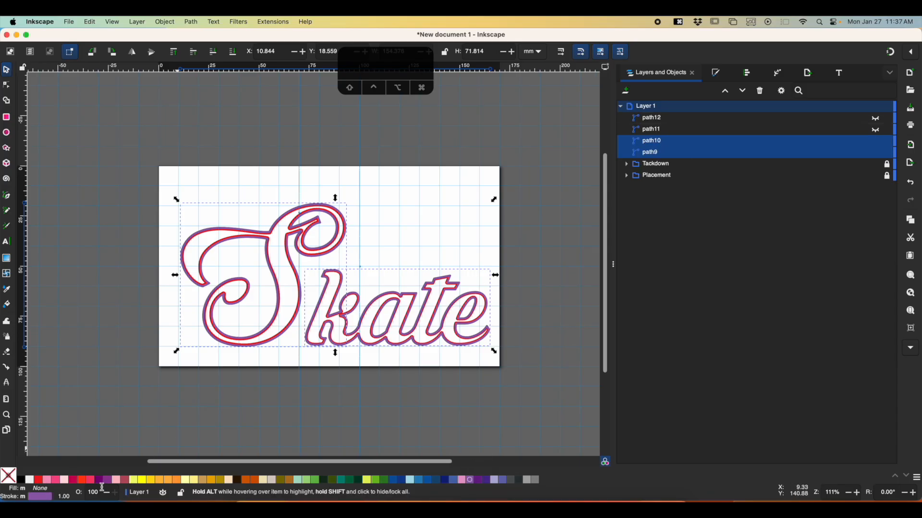
Set the stroke width of both purple outlines, path9 and path10, to 2.5 mm
{"action": "right_click", "coordinate": [66, 497]}
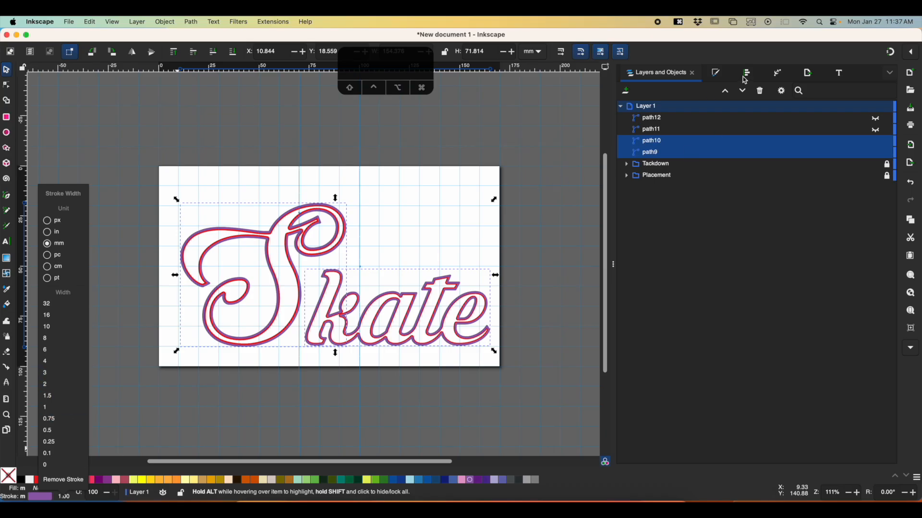
{"action": "left_click", "coordinate": [721, 75]}
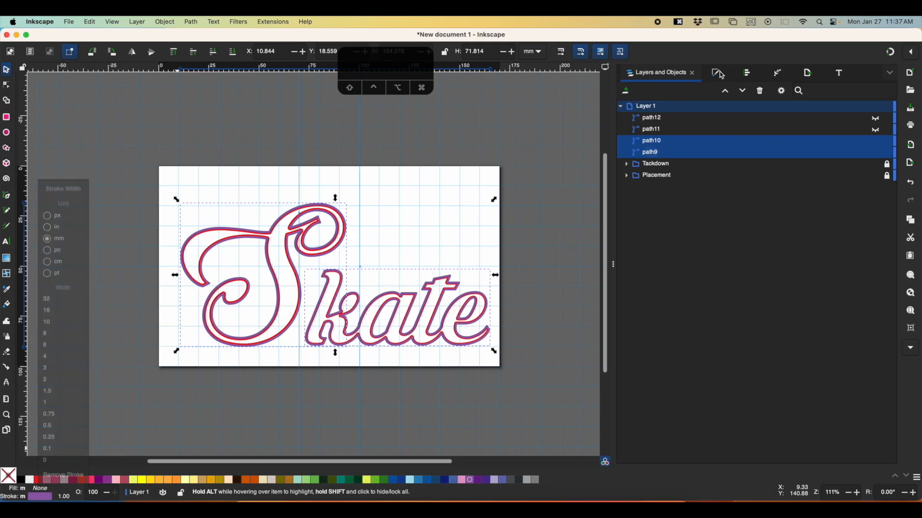
{"action": "left_click", "coordinate": [721, 75]}
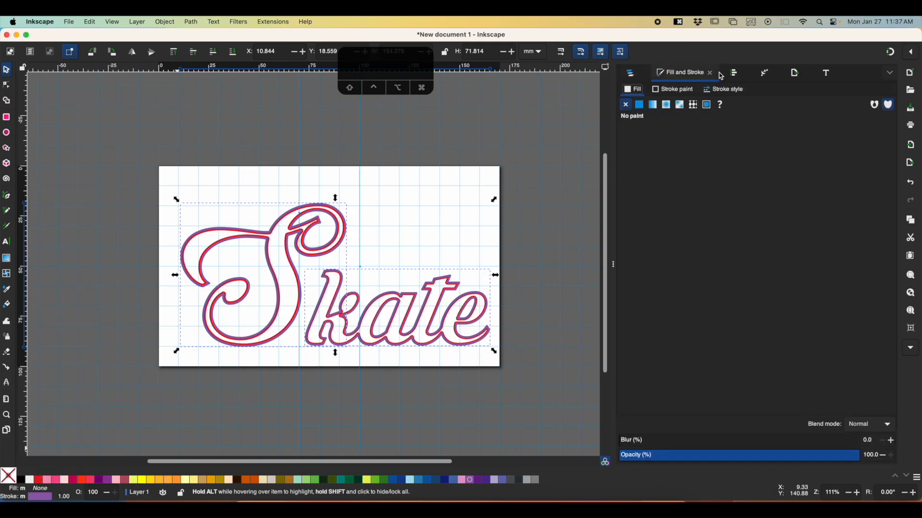
{"action": "left_click", "coordinate": [189, 21]}
{"action": "mouse_move", "coordinate": [170, 23]}
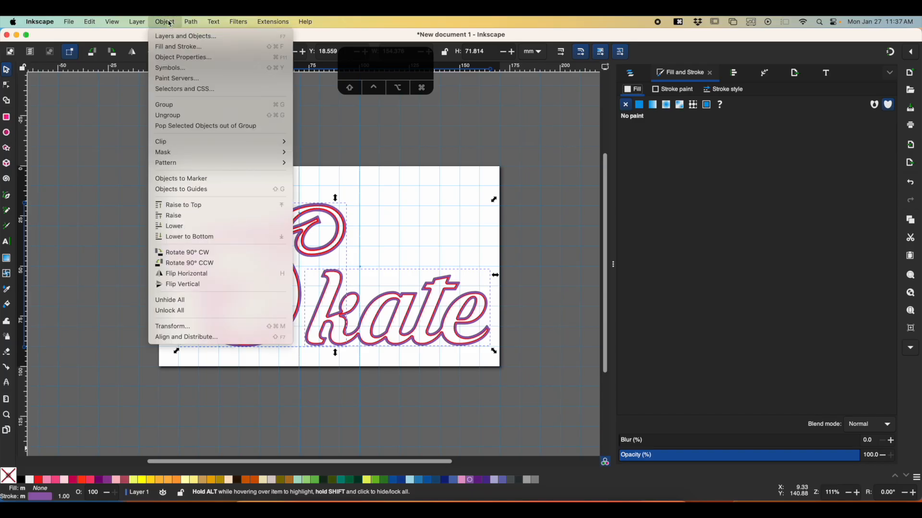
{"action": "left_click", "coordinate": [171, 48]}
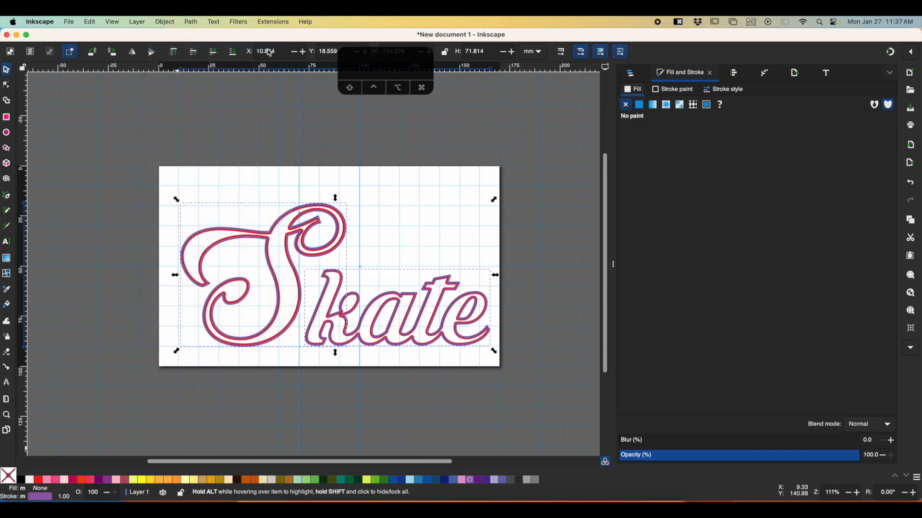
{"action": "left_click", "coordinate": [726, 90]}
{"action": "left_click", "coordinate": [659, 107]}
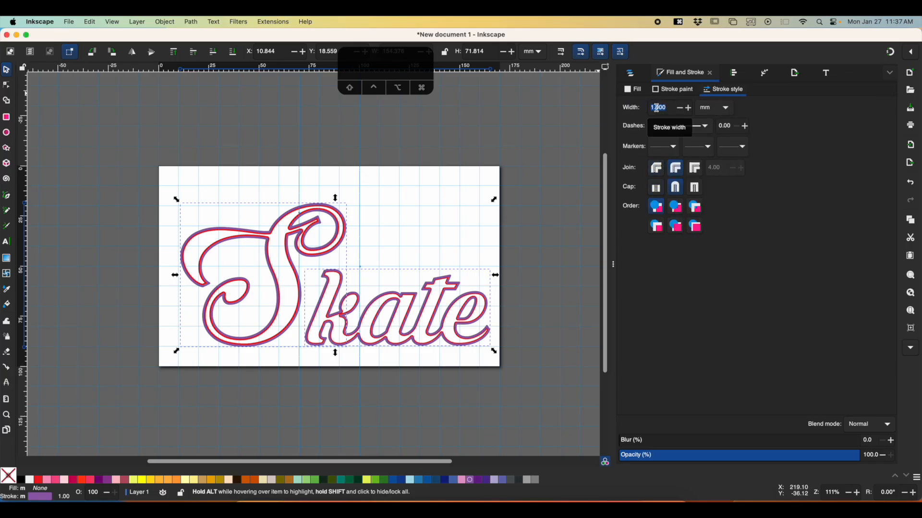
{"action": "type", "text": "2."}
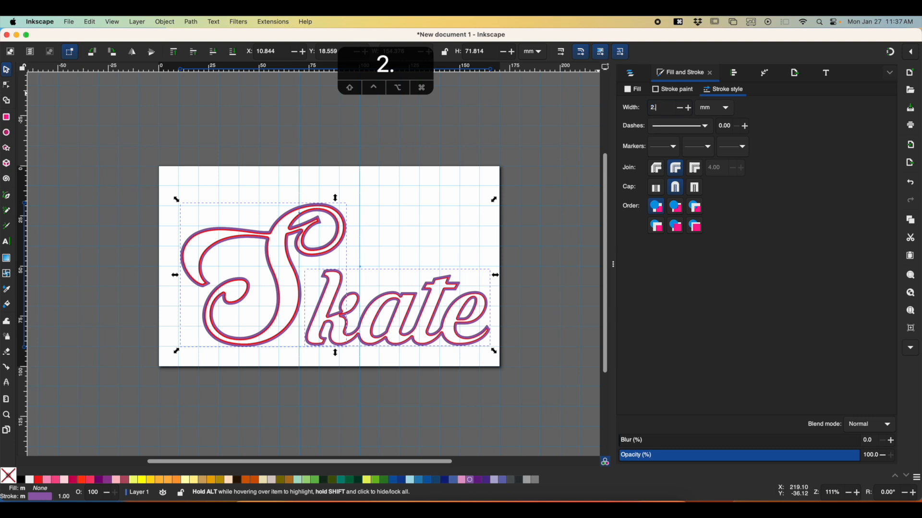
{"action": "type", "text": "5"}
{"action": "key", "text": "Tab"}
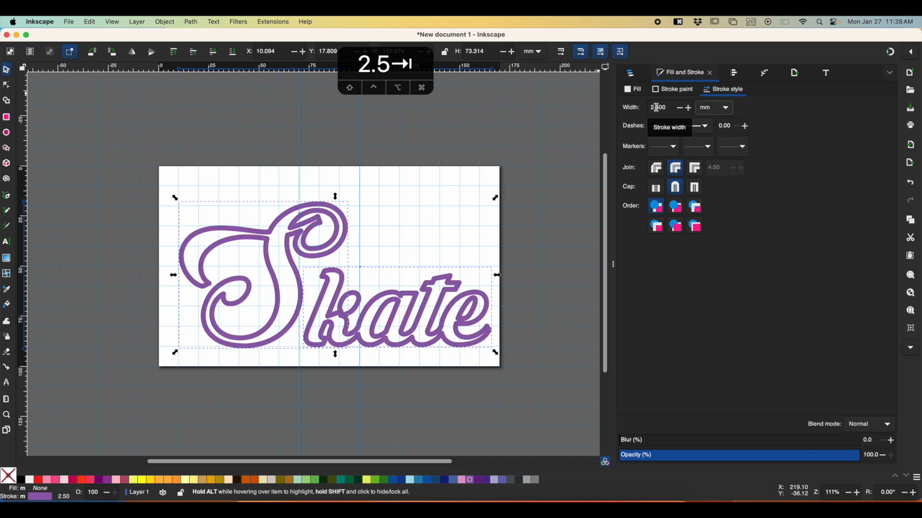
Try a stroke width of 3 mm on both purple outlines
{"action": "left_click", "coordinate": [656, 107]}
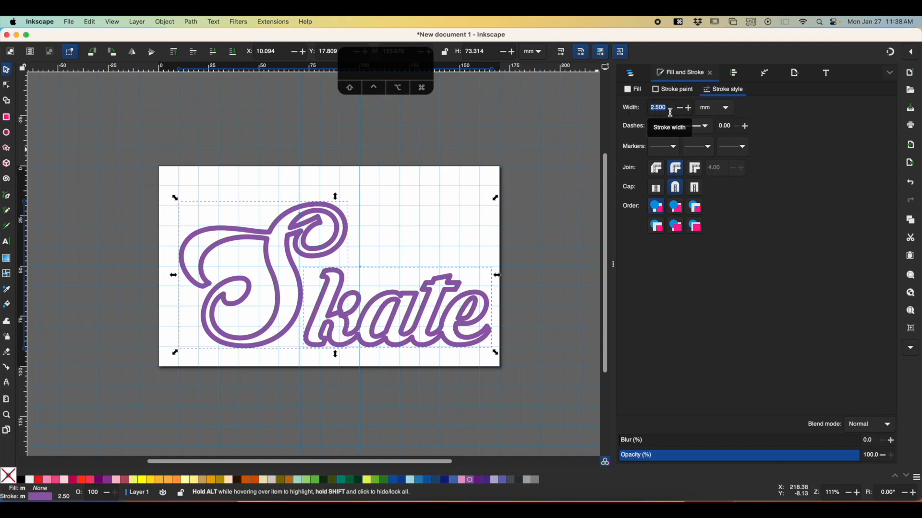
{"action": "type", "text": "3"}
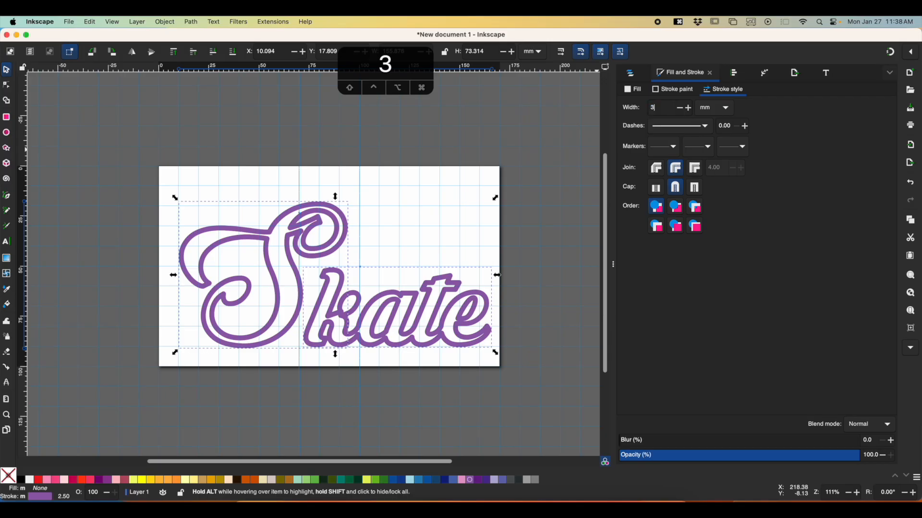
{"action": "key", "text": "Tab"}
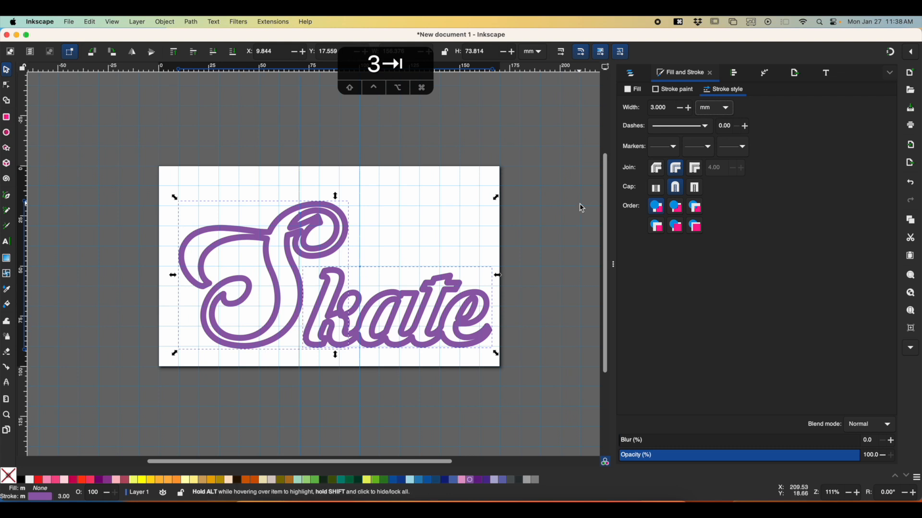
Return the stroke width of the two purple outlines to 2.5 mm
{"action": "left_click_drag", "start_coordinate": [672, 108], "coordinate": [632, 114]}
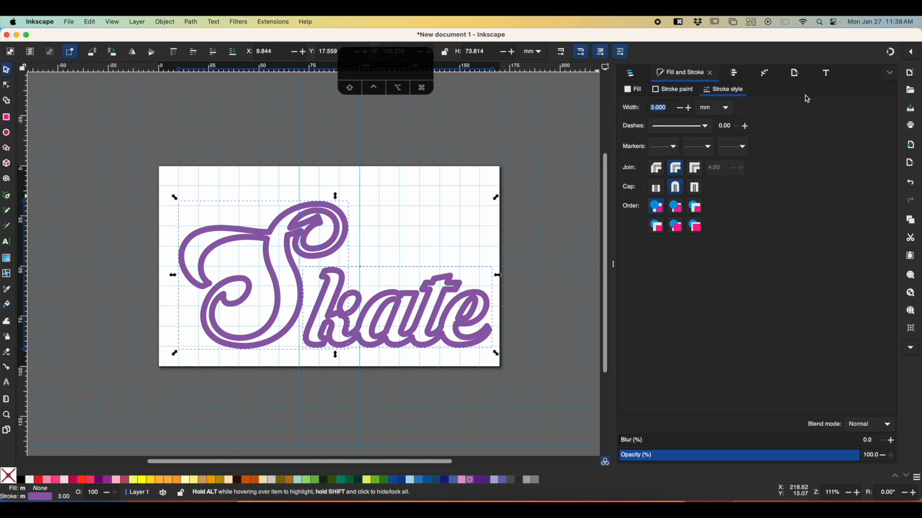
{"action": "type", "text": "2.5"}
{"action": "key", "text": "Tab"}
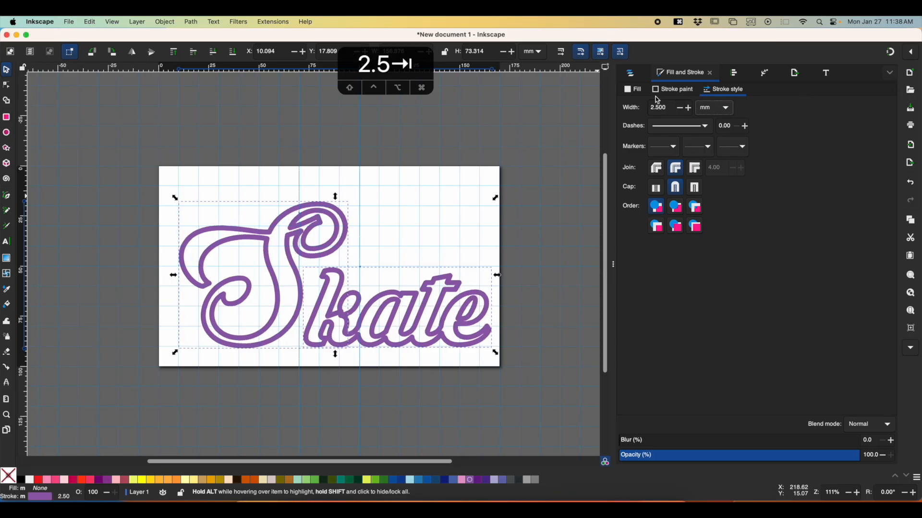
Group the purple outlines path9 and path10, and name the group Satin
{"action": "left_click", "coordinate": [631, 73]}
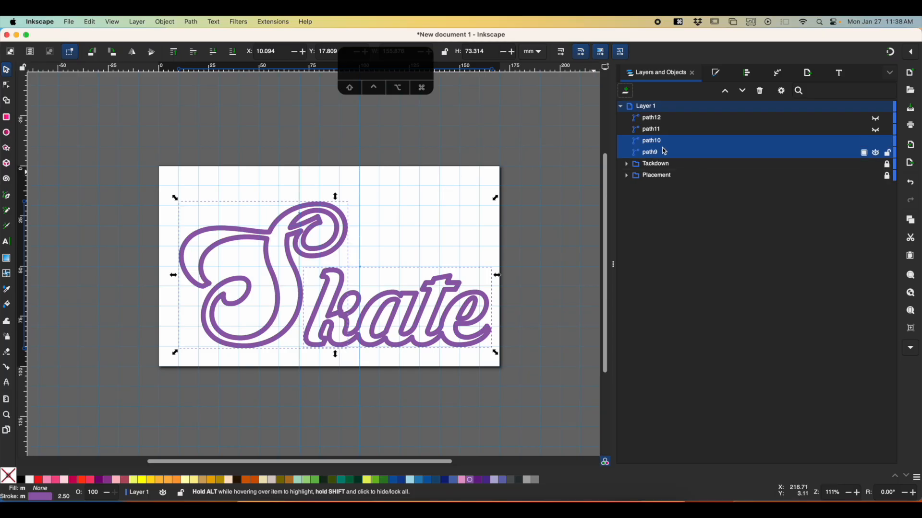
{"action": "key", "text": "super+g"}
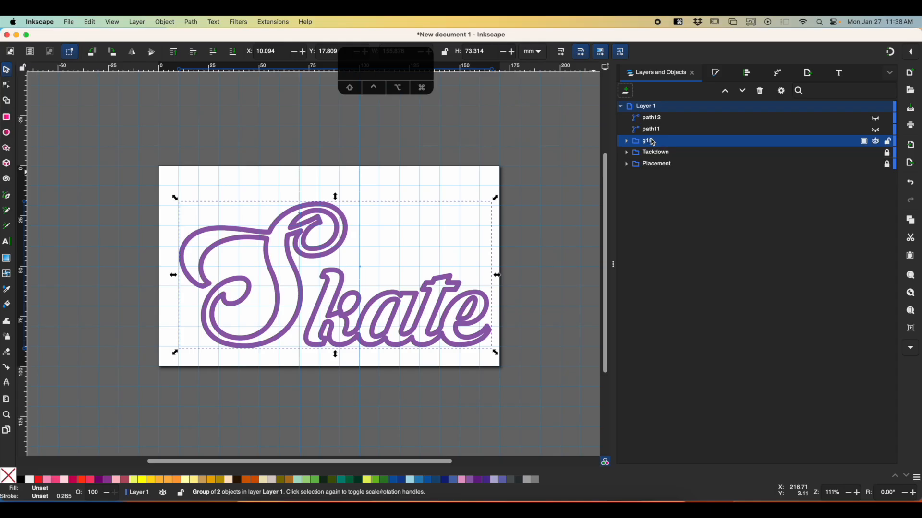
{"action": "double_click", "coordinate": [653, 142]}
{"action": "type", "text": "Satin"}
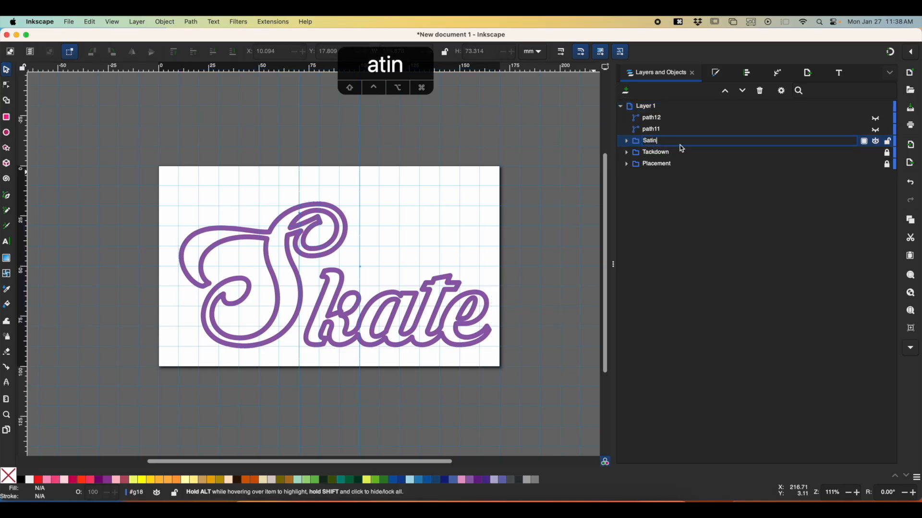
{"action": "key", "text": "Return"}
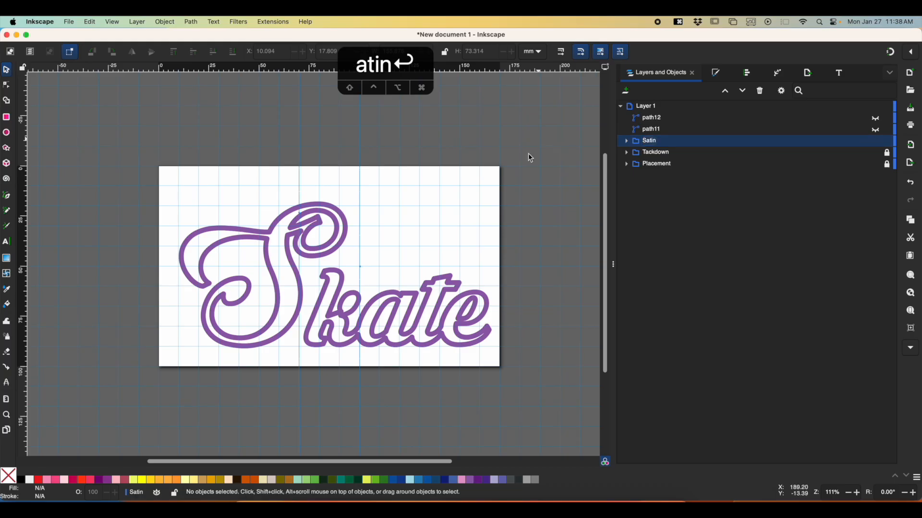
{"action": "left_click", "coordinate": [302, 283]}
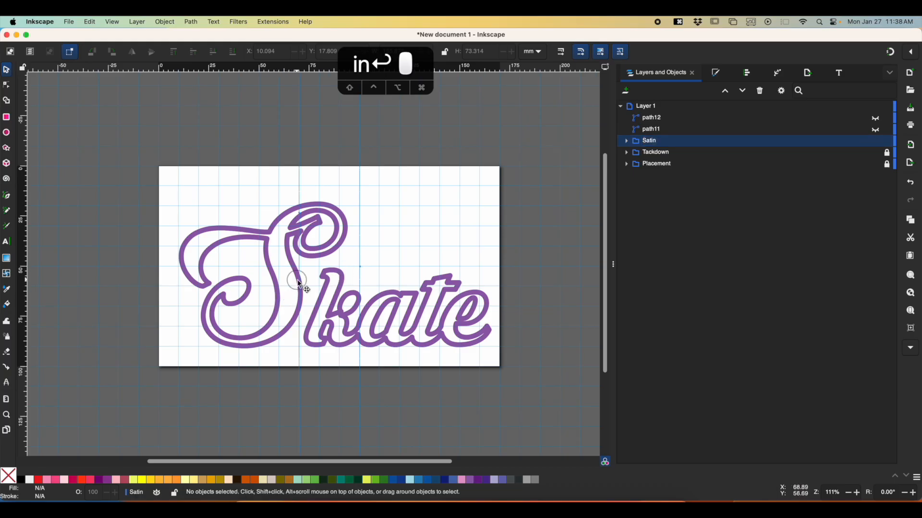
Break Apart path10 and path9 inside the Satin group into separate subpaths
{"action": "left_click", "coordinate": [701, 141]}
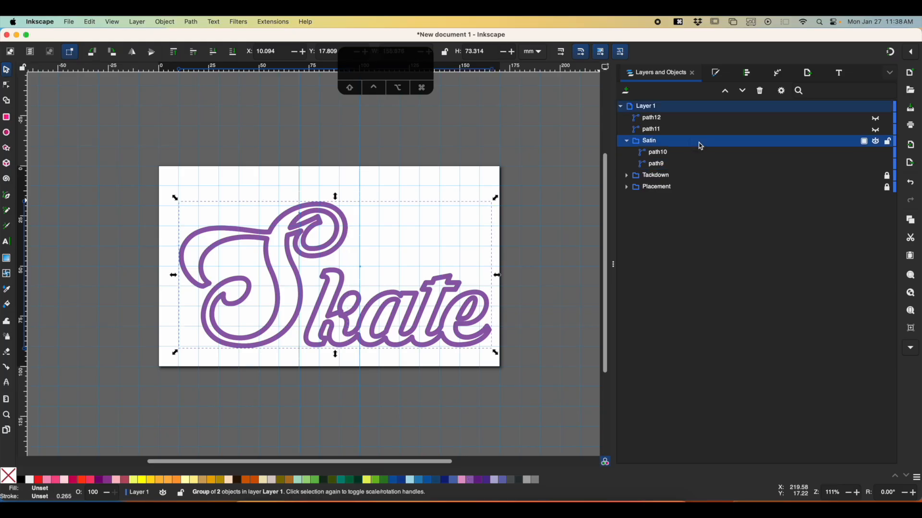
{"action": "left_click", "coordinate": [656, 153]}
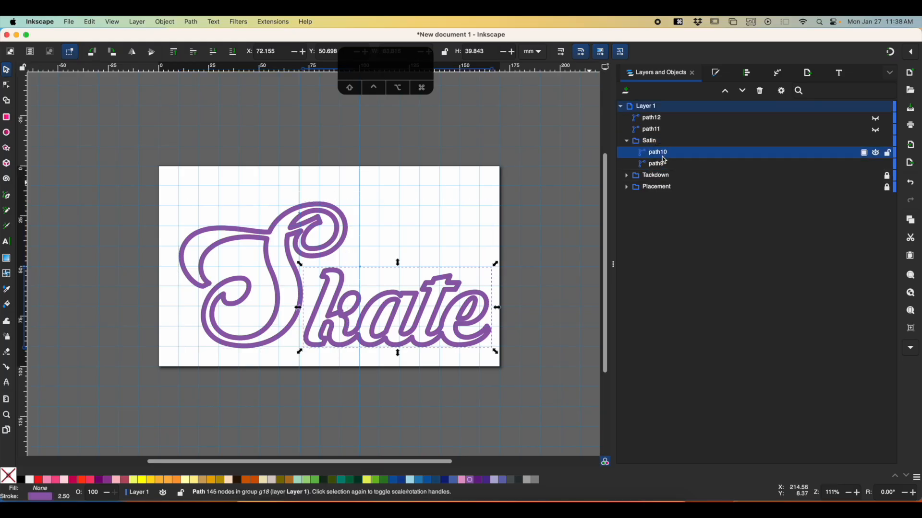
{"action": "left_click", "coordinate": [663, 164], "text": "shift"}
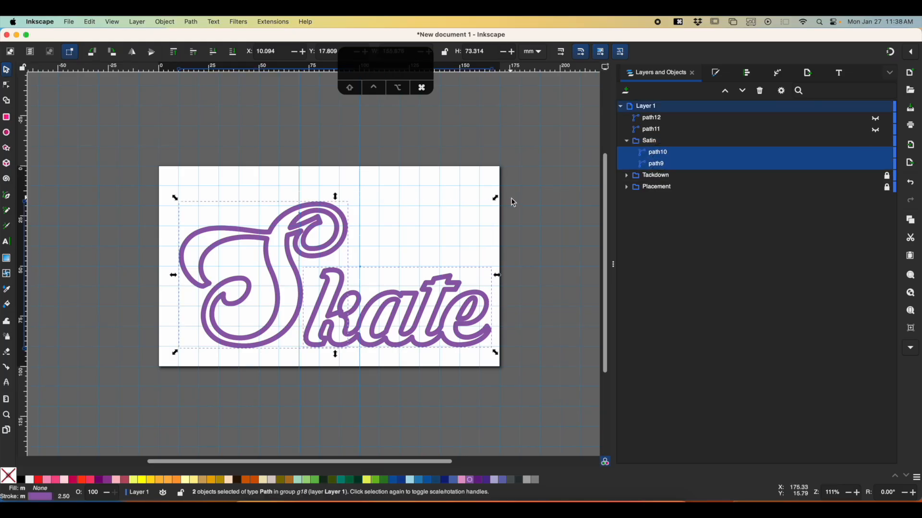
{"action": "key", "text": "shift+super+k"}
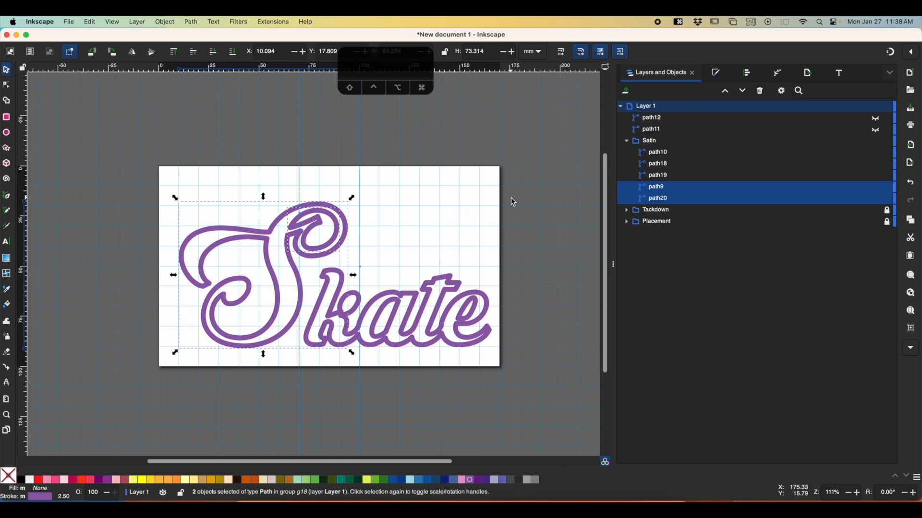
Convert all outlines in the Satin group to satin columns with Ink/Stitch's Convert Line to Satin
{"action": "left_click", "coordinate": [656, 144]}
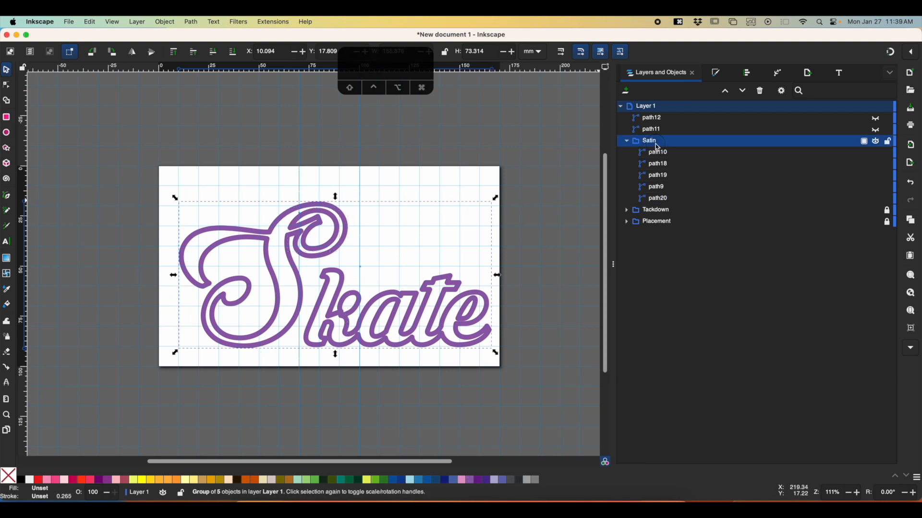
{"action": "left_click", "coordinate": [270, 22]}
{"action": "mouse_move", "coordinate": [285, 161]}
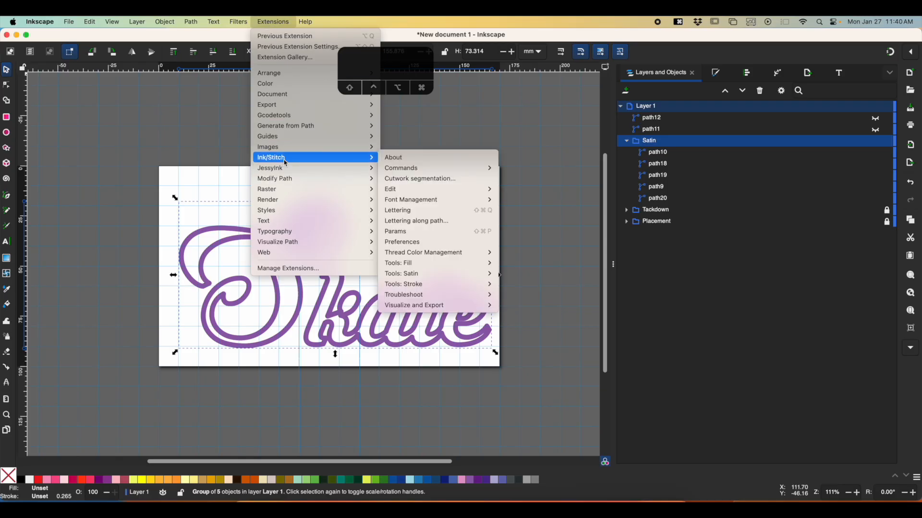
{"action": "mouse_move", "coordinate": [451, 275]}
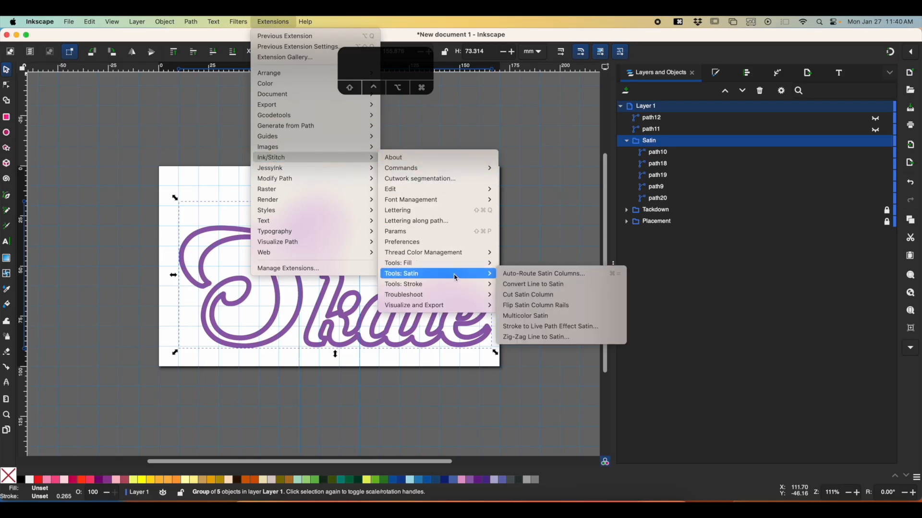
{"action": "left_click", "coordinate": [524, 285]}
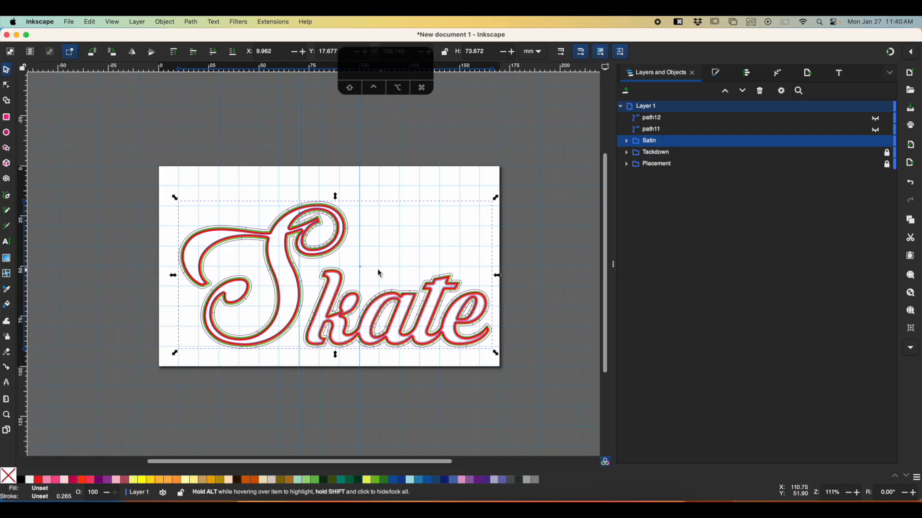
In the Ink/Stitch Params for the Satin group, set the satin column pull compensation to .4 .4 mm
{"action": "left_click", "coordinate": [273, 22]}
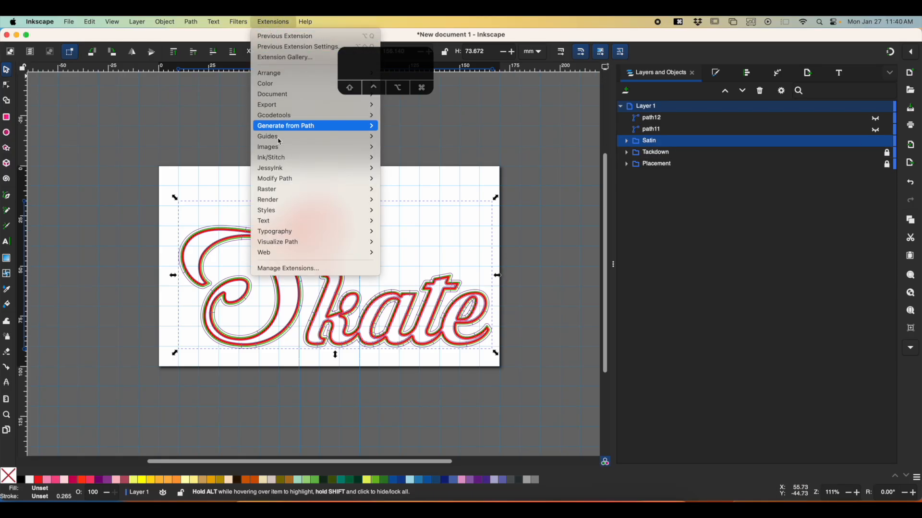
{"action": "mouse_move", "coordinate": [282, 157]}
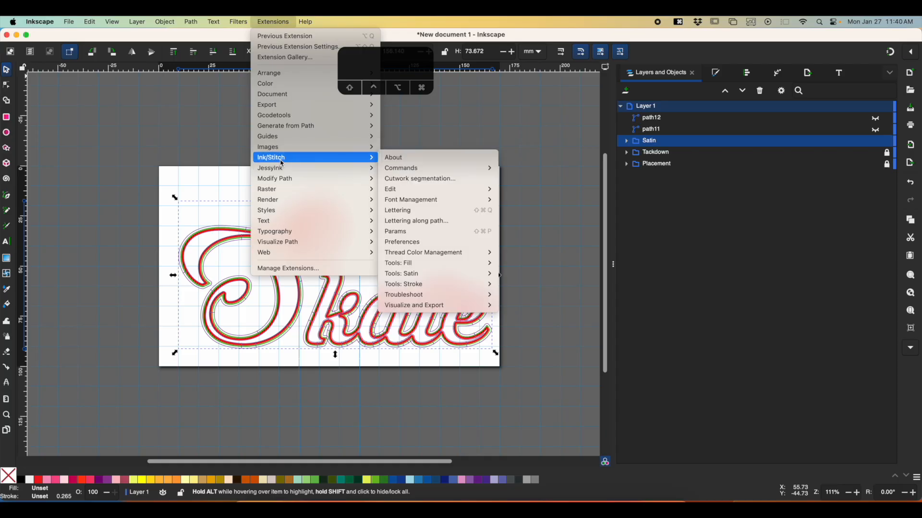
{"action": "left_click", "coordinate": [415, 231]}
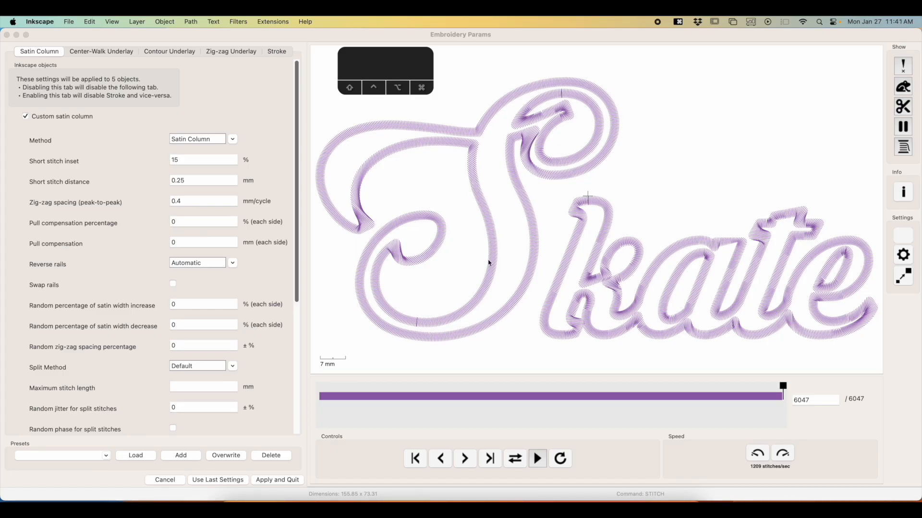
{"action": "left_click", "coordinate": [183, 223]}
{"action": "left_click", "coordinate": [183, 242]}
{"action": "double_click", "coordinate": [173, 244]}
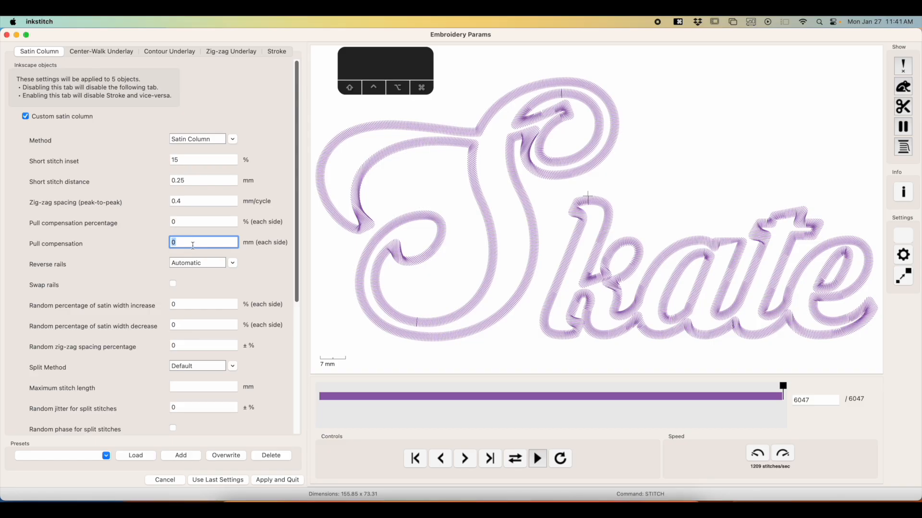
{"action": "type", "text": ".4"}
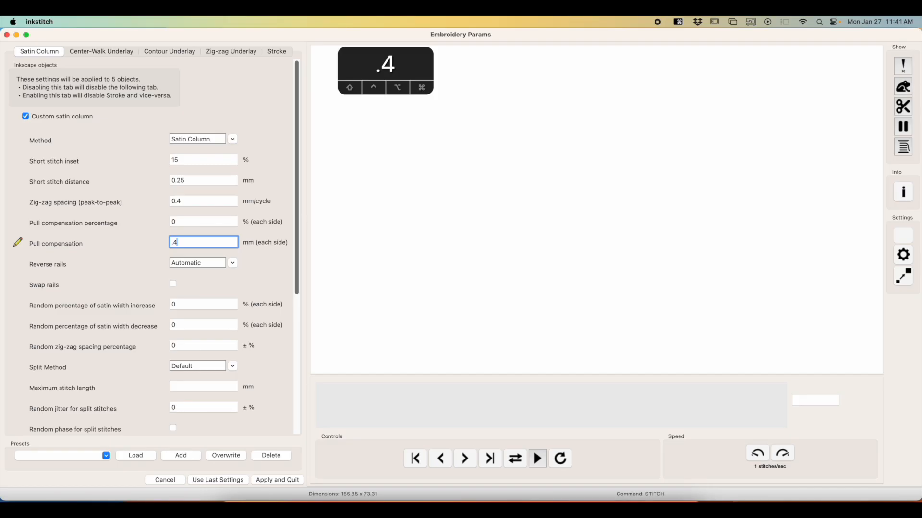
{"action": "type", "text": " .4"}
{"action": "key", "text": "Tab"}
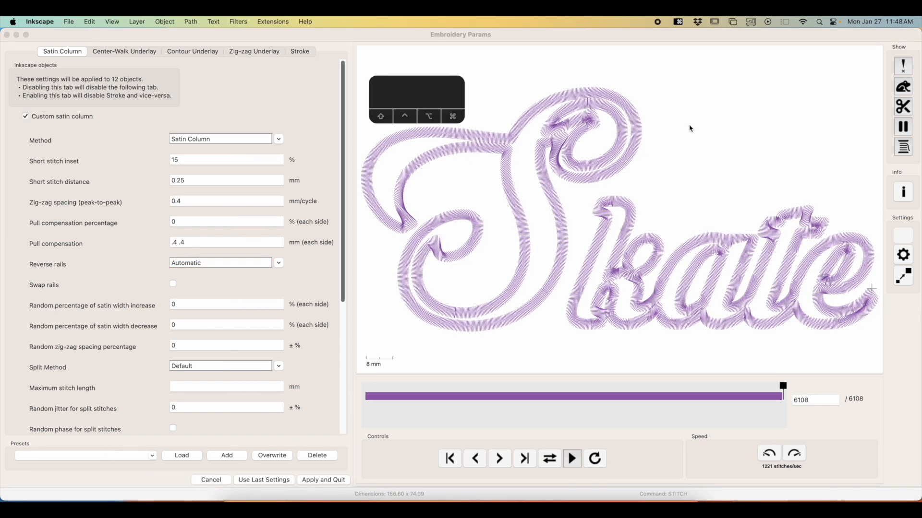
Enable Trim After for the satin columns, with jumps and trims shown in the stitch preview, and apply the parameters
{"action": "left_click", "coordinate": [903, 88]}
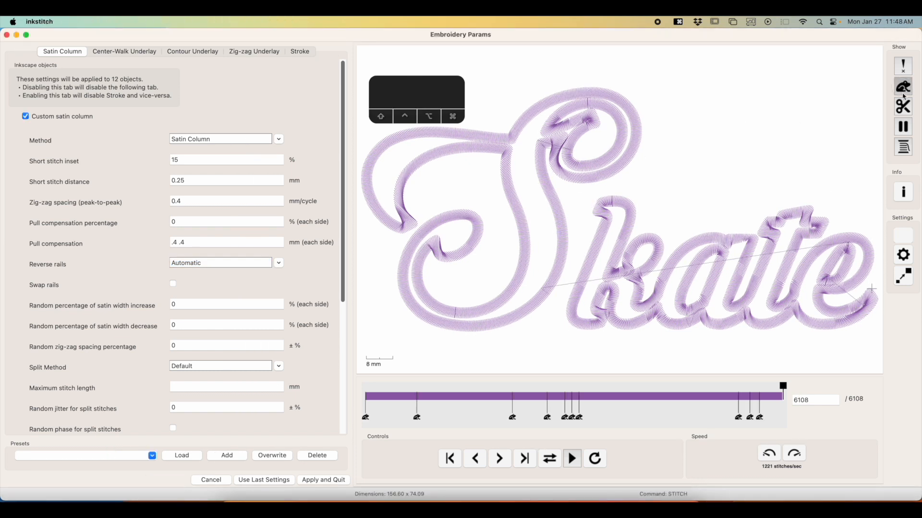
{"action": "left_click", "coordinate": [903, 107]}
{"action": "left_click_drag", "start_coordinate": [342, 293], "coordinate": [325, 430]}
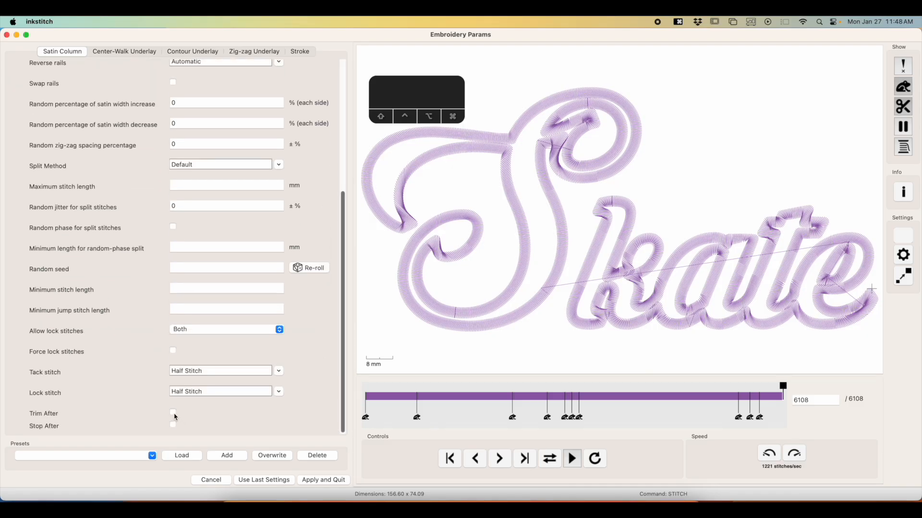
{"action": "left_click", "coordinate": [175, 417]}
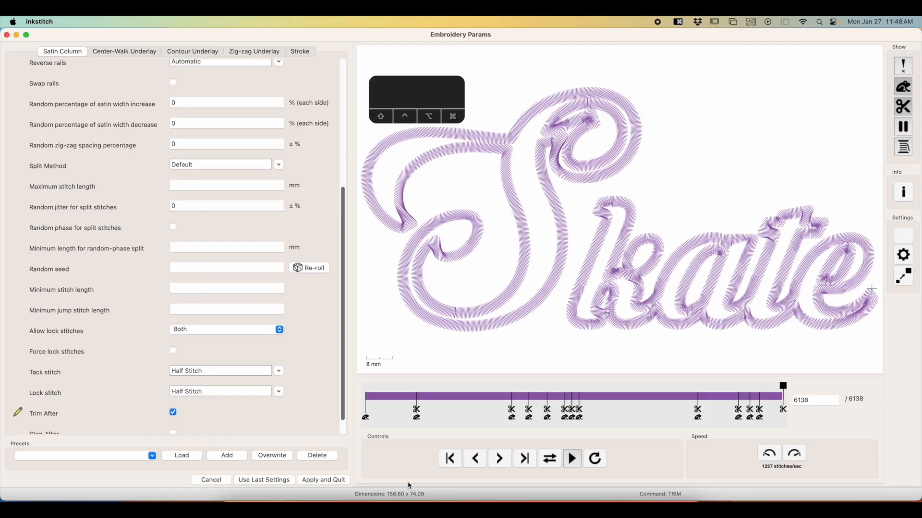
{"action": "left_click", "coordinate": [323, 481]}
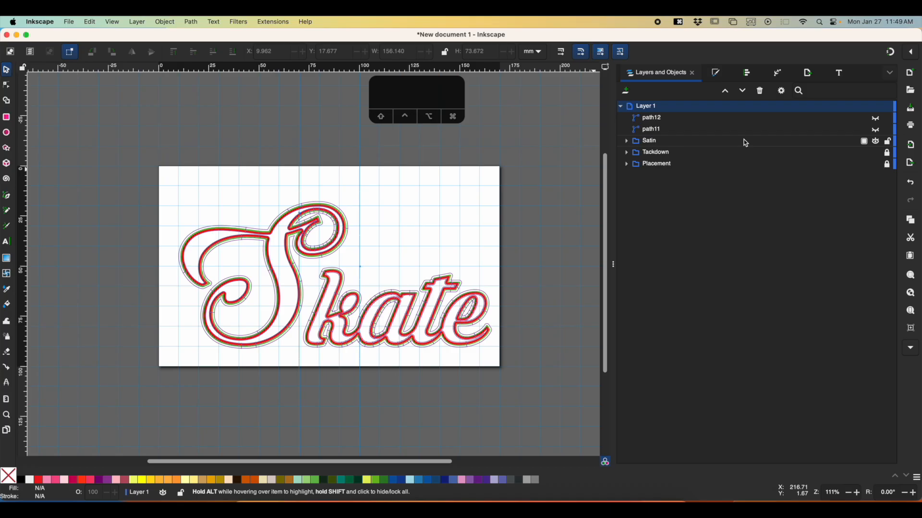
Unhide path12 and path11, and give both a purple fill with no stroke
{"action": "left_click", "coordinate": [877, 120]}
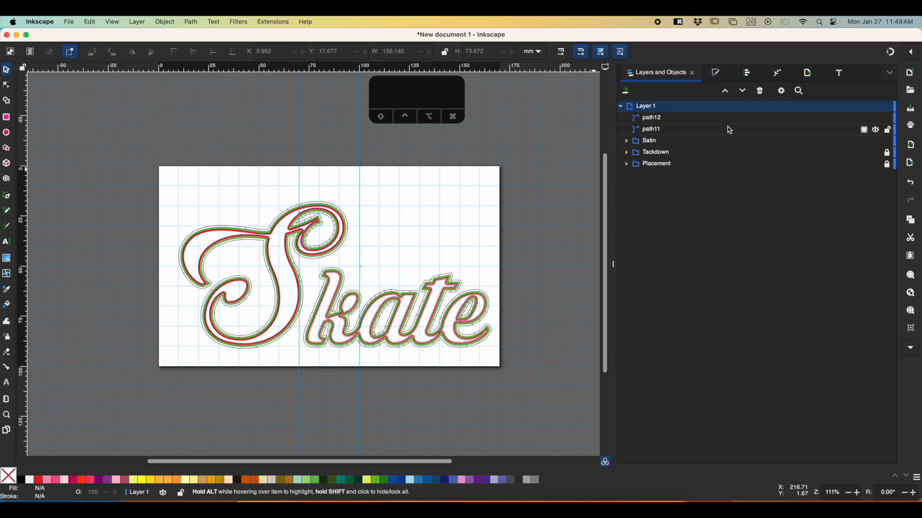
{"action": "left_click", "coordinate": [706, 122]}
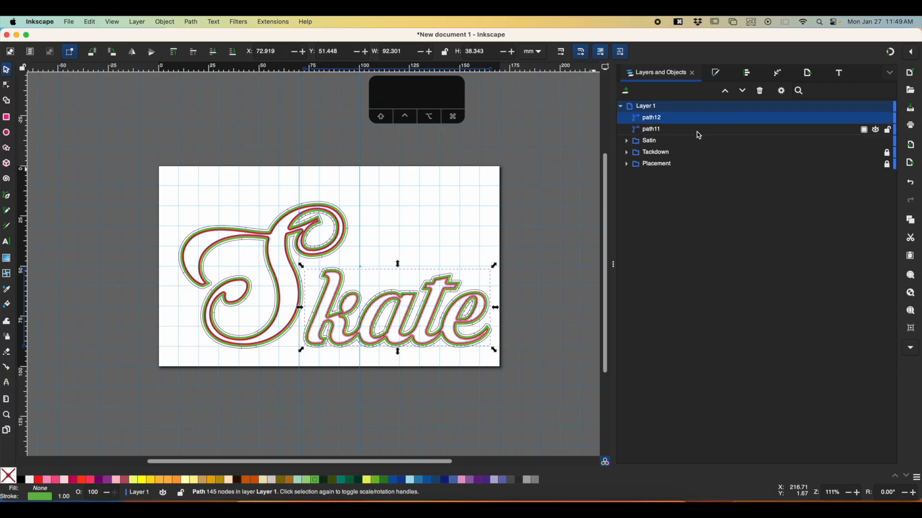
{"action": "left_click", "coordinate": [699, 131], "text": "shift"}
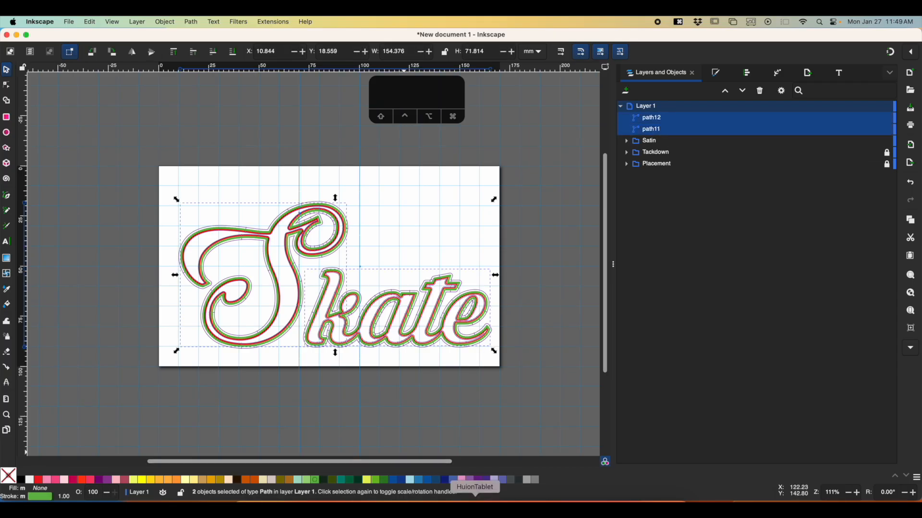
{"action": "left_click", "coordinate": [472, 480]}
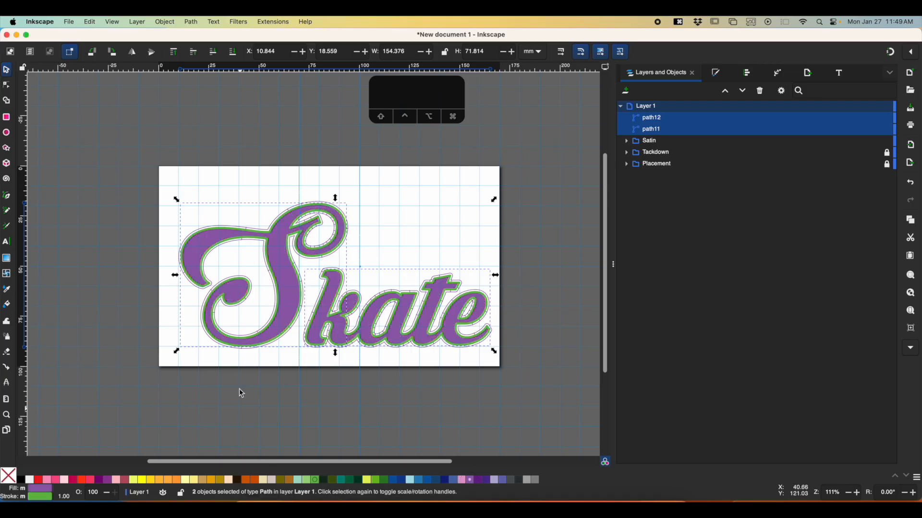
{"action": "left_click", "coordinate": [8, 476], "text": "shift"}
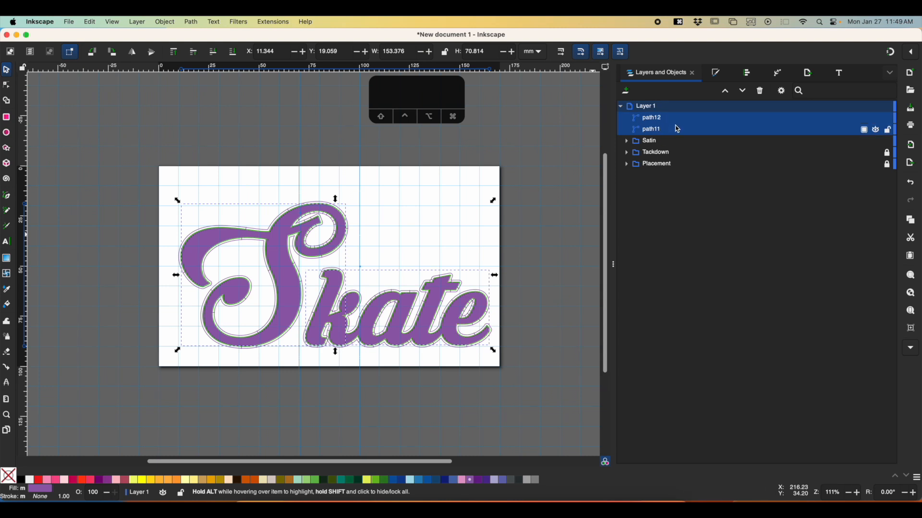
Add a new layer, Layer 2, move path12 and path11 into it, and select that layer
{"action": "left_click", "coordinate": [625, 91]}
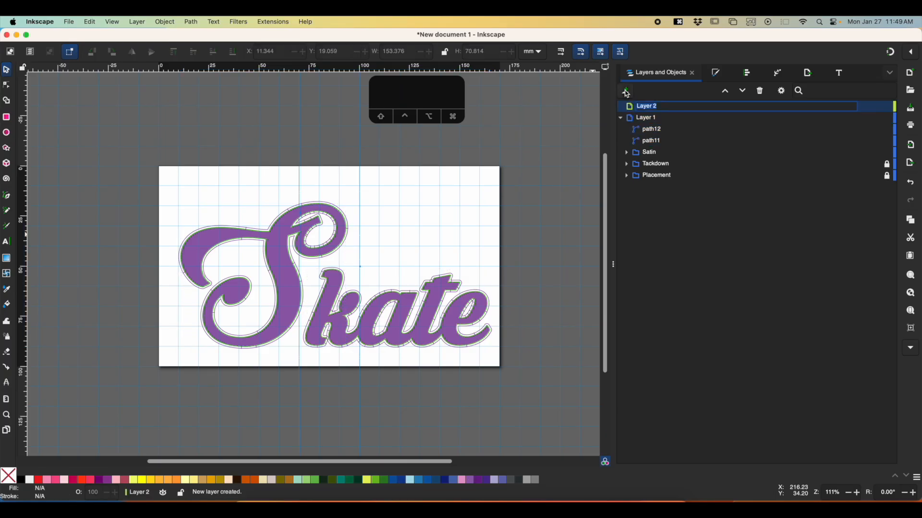
{"action": "left_click", "coordinate": [652, 131]}
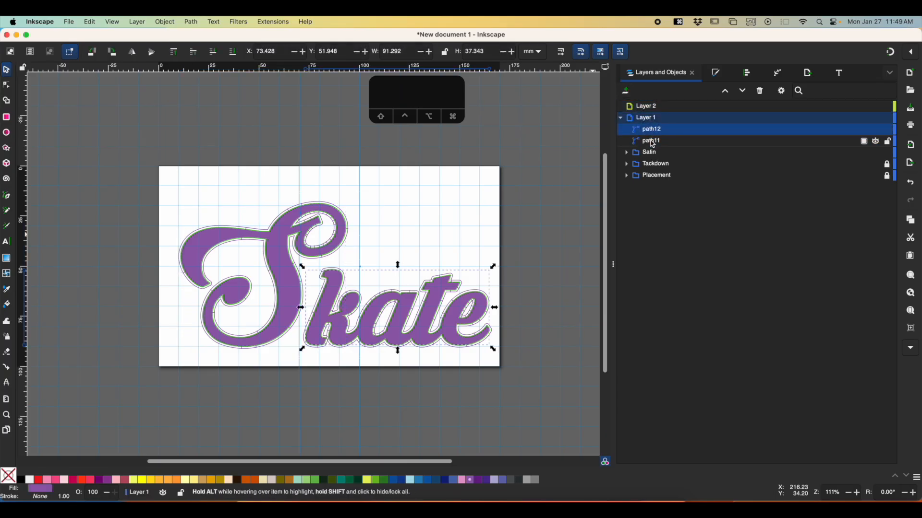
{"action": "left_click", "coordinate": [652, 143], "text": "shift"}
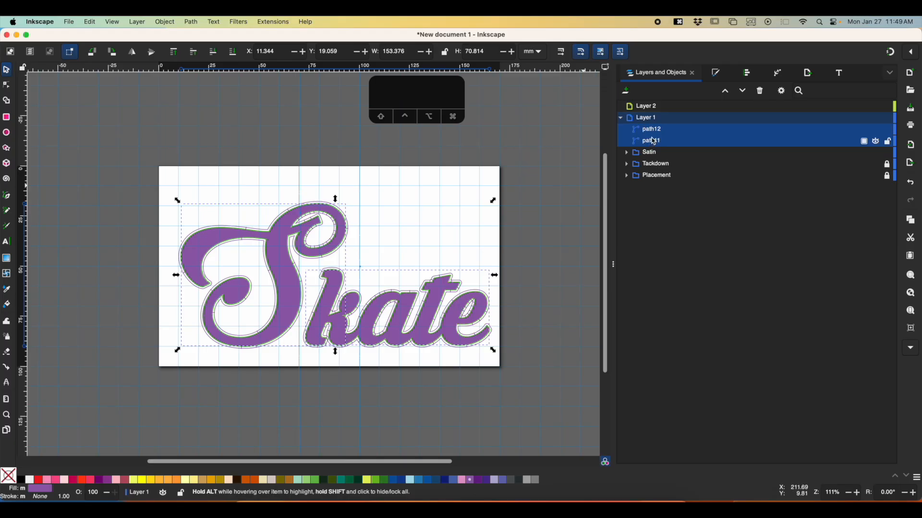
{"action": "right_click", "coordinate": [653, 138]}
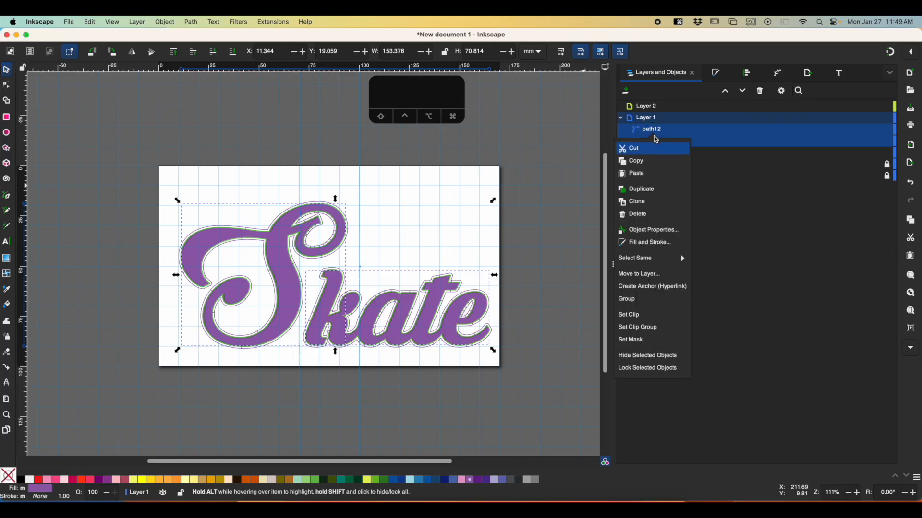
{"action": "left_click", "coordinate": [644, 274]}
{"action": "left_click", "coordinate": [459, 226]}
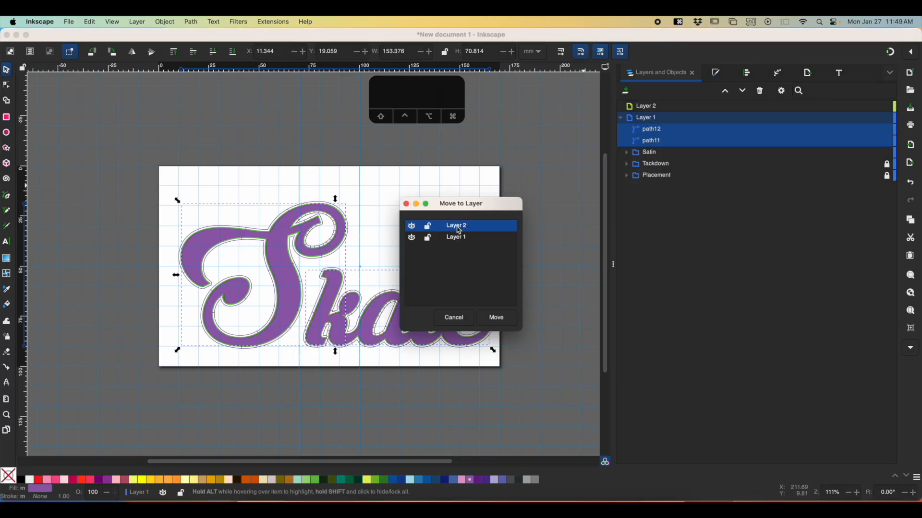
{"action": "left_click", "coordinate": [499, 323]}
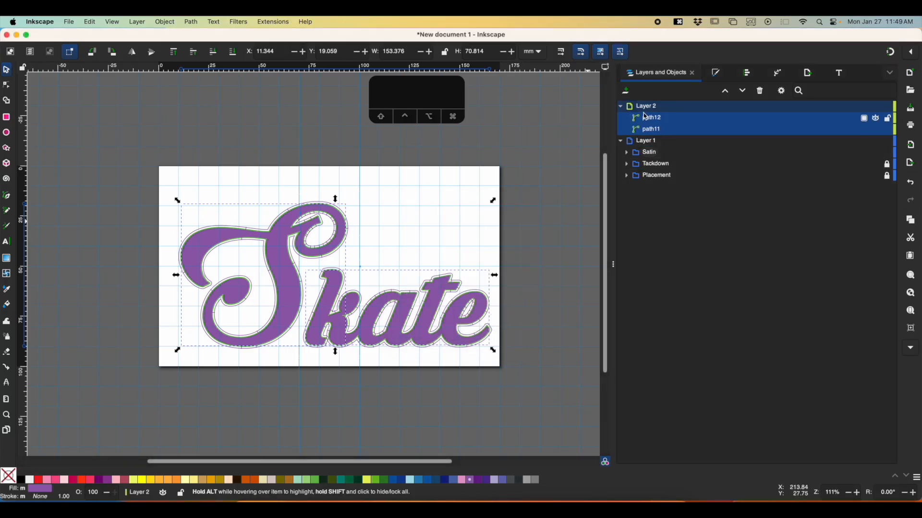
{"action": "left_click", "coordinate": [644, 111]}
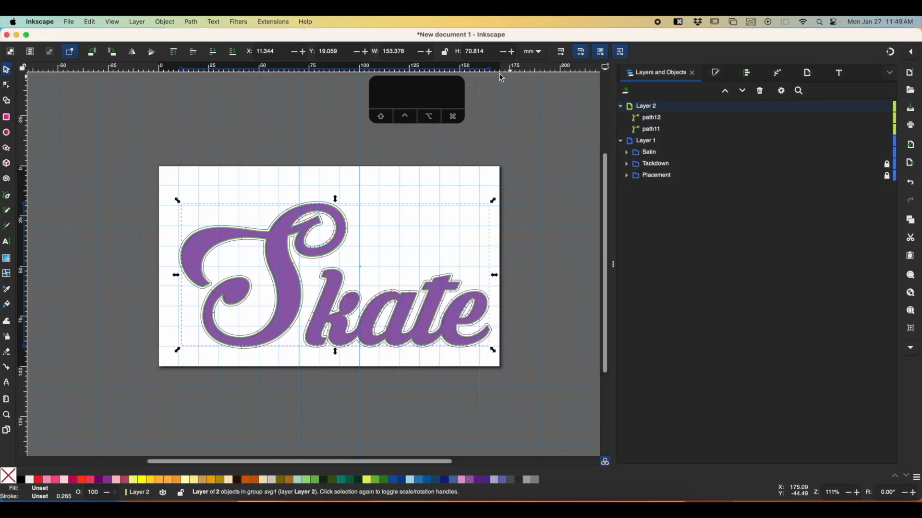
Add the Ink/Stitch "Ignore layer" command to Layer 2 so its shapes are not stitched
{"action": "left_click", "coordinate": [269, 22]}
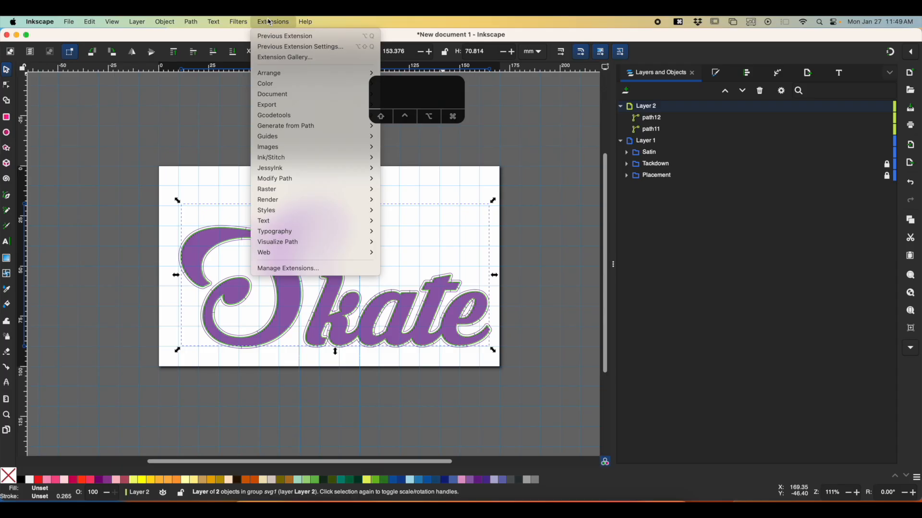
{"action": "mouse_move", "coordinate": [290, 161]}
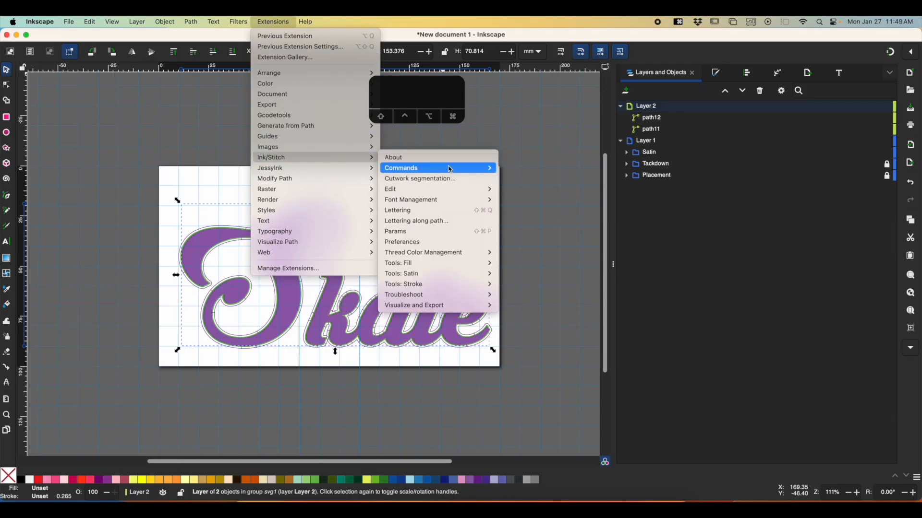
{"action": "mouse_move", "coordinate": [451, 169]}
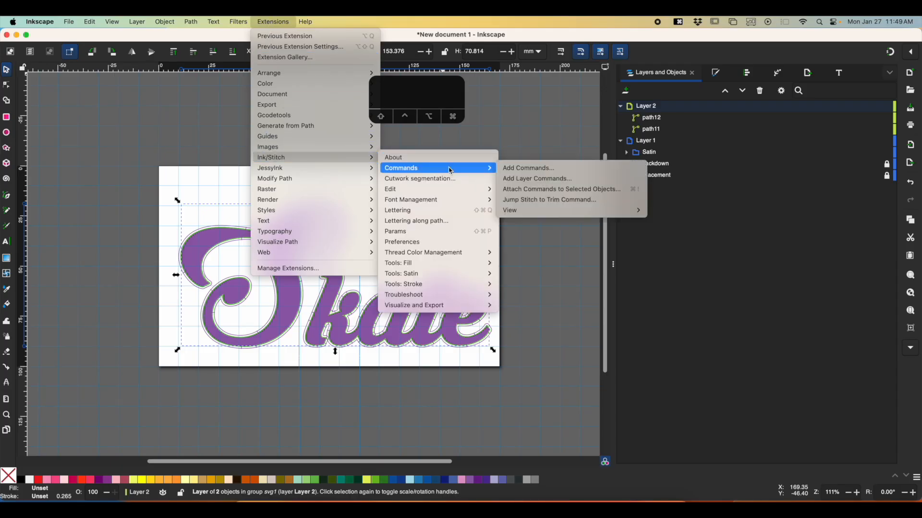
{"action": "left_click", "coordinate": [521, 179]}
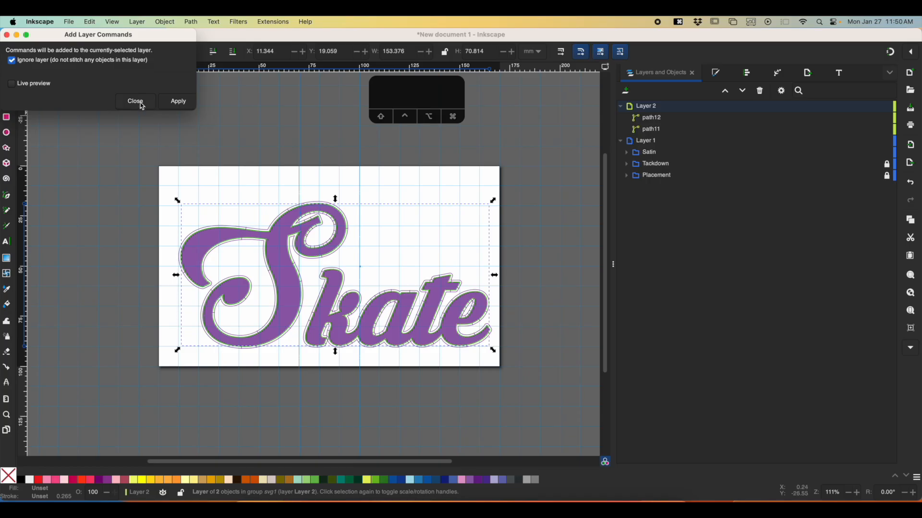
{"action": "left_click", "coordinate": [178, 102]}
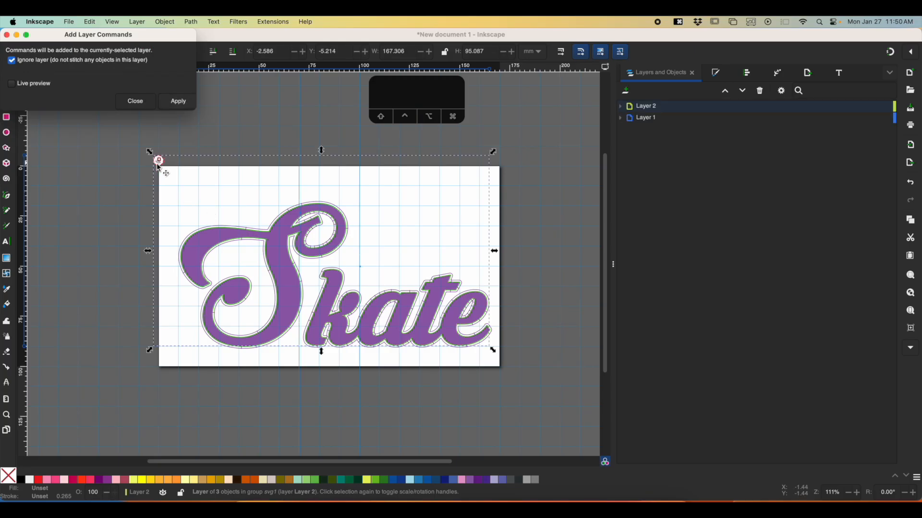
{"action": "left_click", "coordinate": [620, 106]}
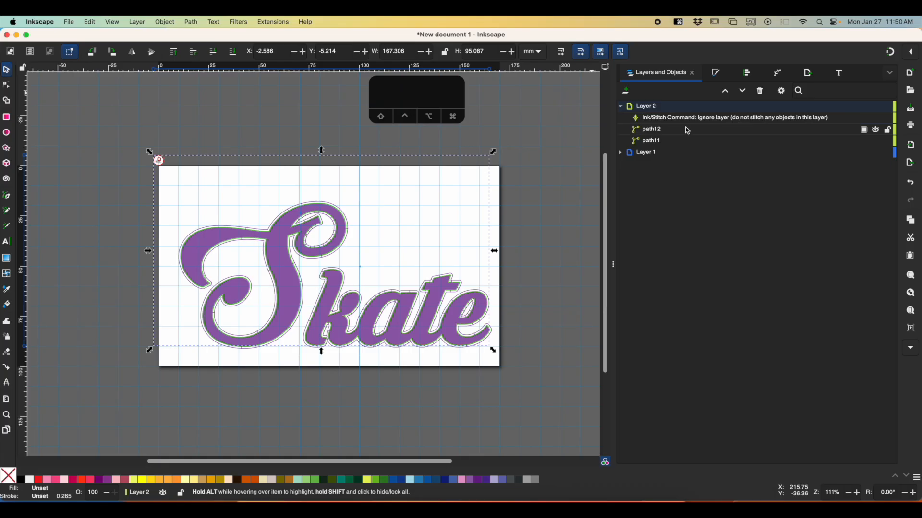
{"action": "left_click", "coordinate": [620, 106]}
Move Layer 2 below Layer 1 in the layer order and leave all objects deselected
{"action": "left_click", "coordinate": [438, 200]}
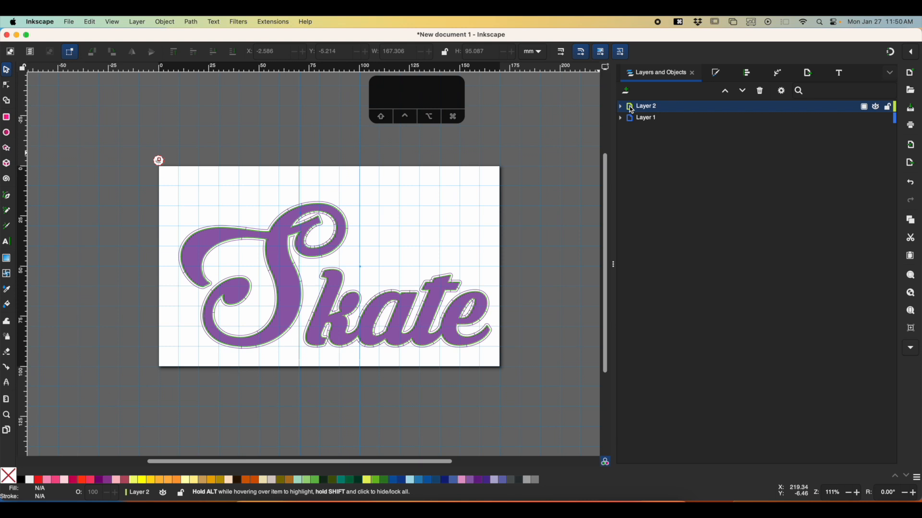
{"action": "left_click", "coordinate": [743, 91]}
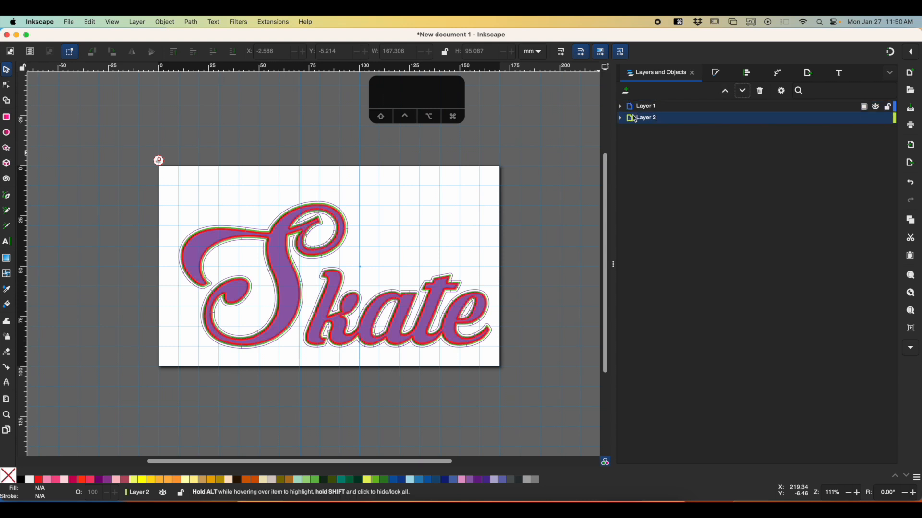
{"action": "left_click", "coordinate": [400, 240]}
Run the Ink/Stitch simulator for the design, show jumps and trims, and close the simulation
{"action": "key", "text": "super+shift+l"}
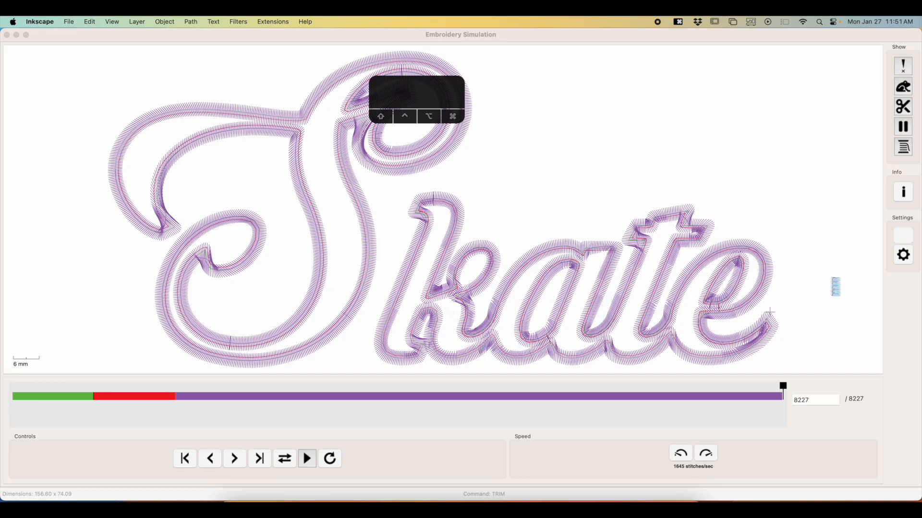
{"action": "left_click", "coordinate": [907, 88]}
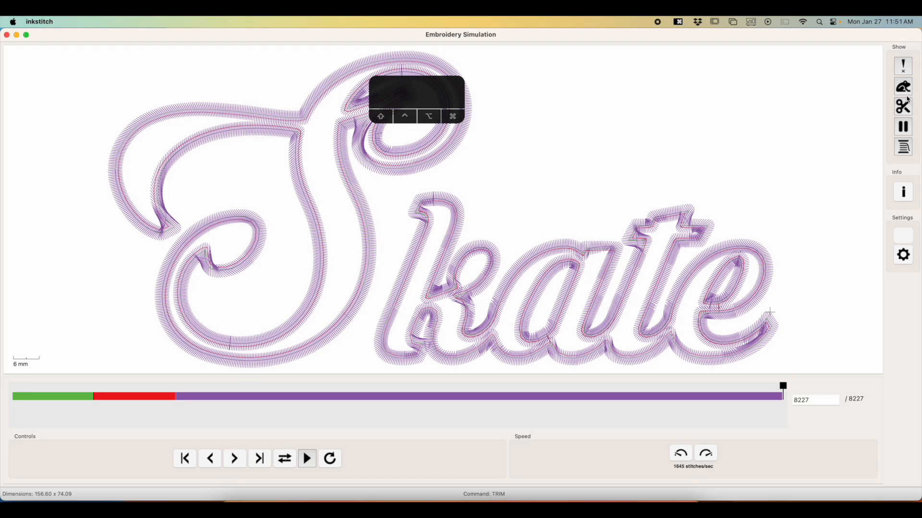
{"action": "left_click", "coordinate": [908, 104]}
{"action": "left_click", "coordinate": [906, 110]}
{"action": "left_click", "coordinate": [906, 110]}
{"action": "left_click", "coordinate": [905, 93]}
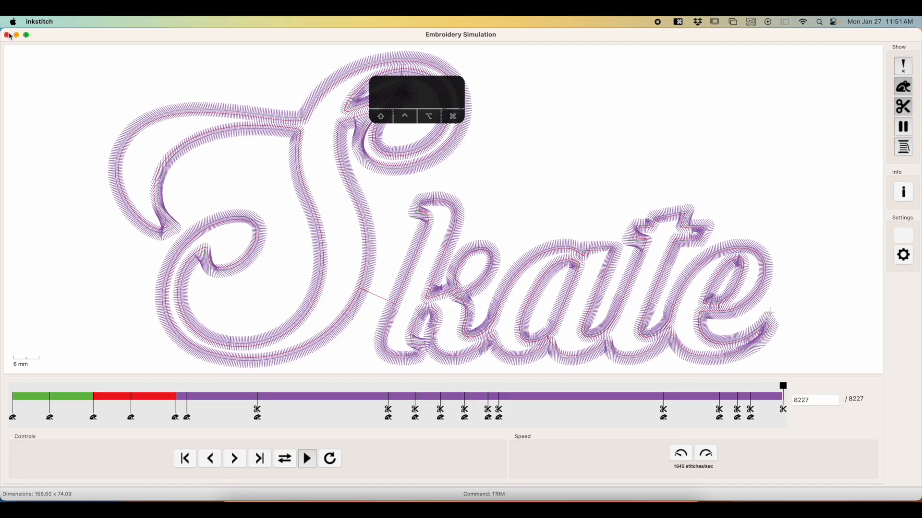
{"action": "left_click", "coordinate": [6, 35]}
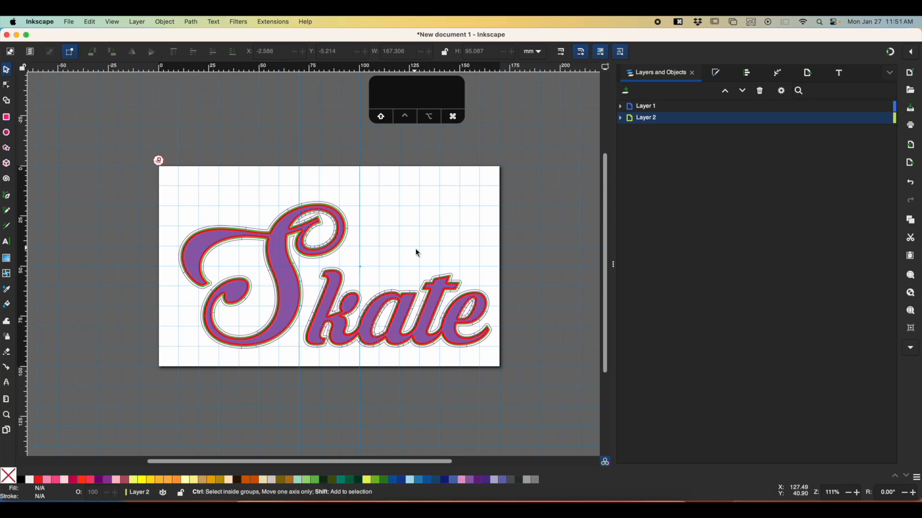
Generate an Ink/Stitch stitch plan preview over the design on the canvas
{"action": "key", "text": "super+shift+period"}
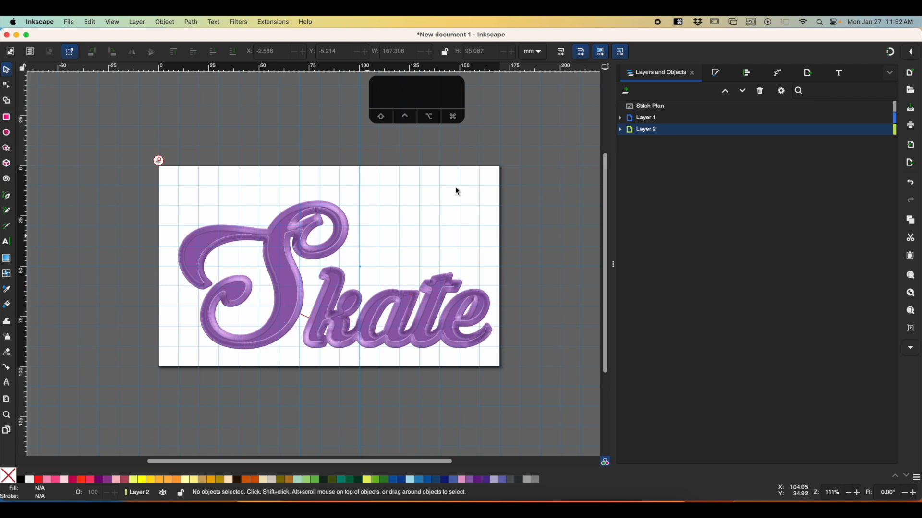
Try Pewter 704 and Gray 817 as the fill of path12 and path11 in Layer 2
{"action": "left_click", "coordinate": [621, 129]}
{"action": "left_click", "coordinate": [639, 132]}
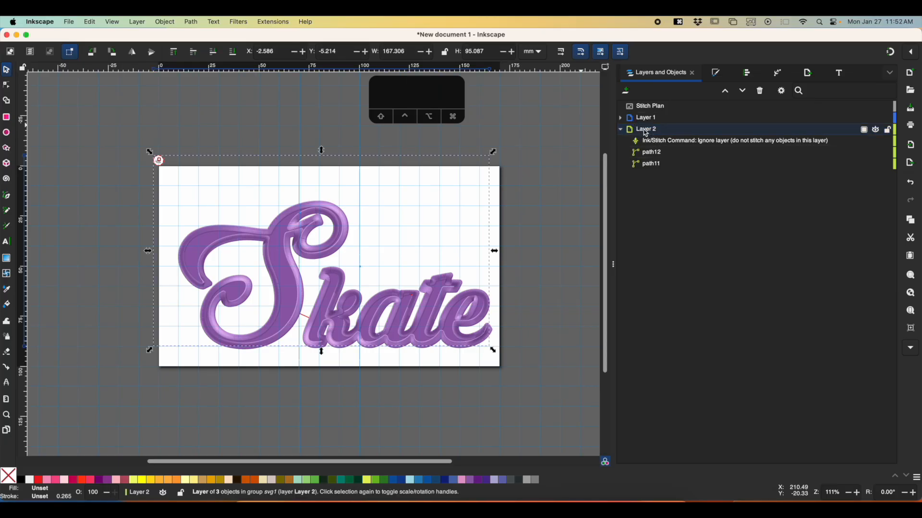
{"action": "left_click", "coordinate": [649, 153]}
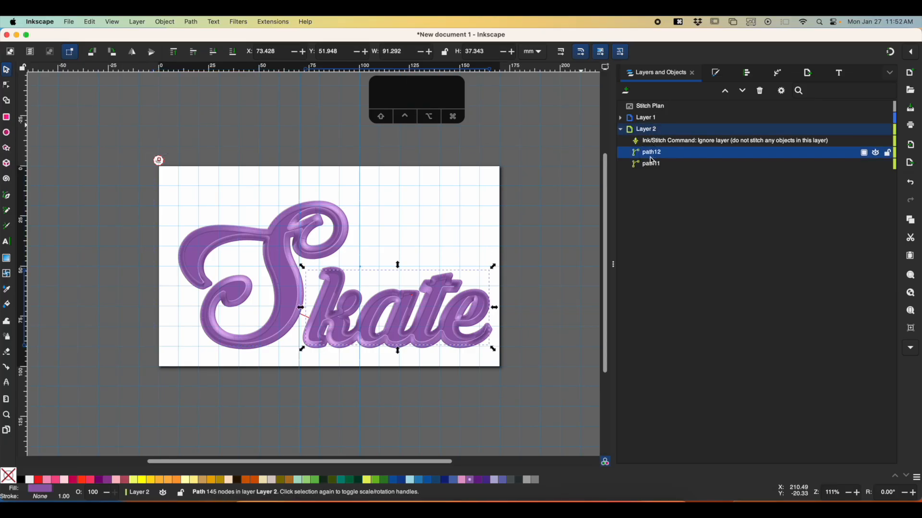
{"action": "left_click", "coordinate": [651, 165], "text": "shift"}
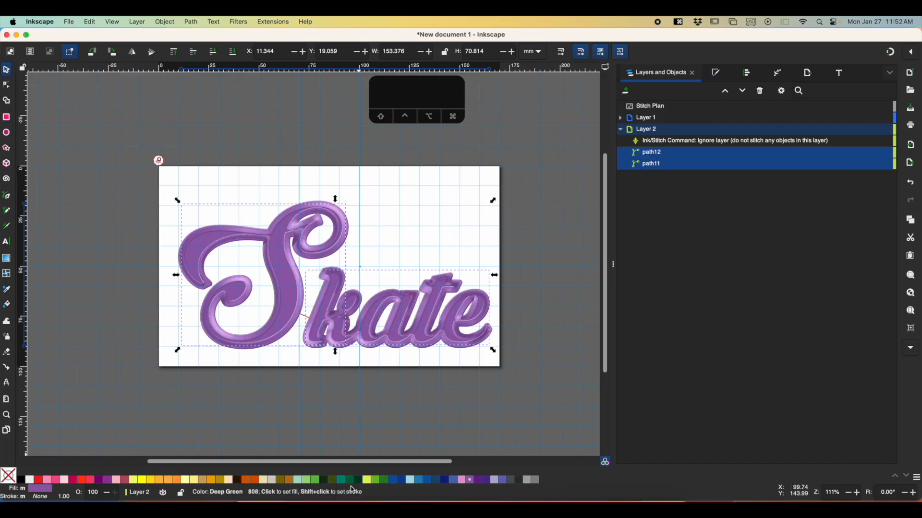
{"action": "left_click", "coordinate": [510, 481]}
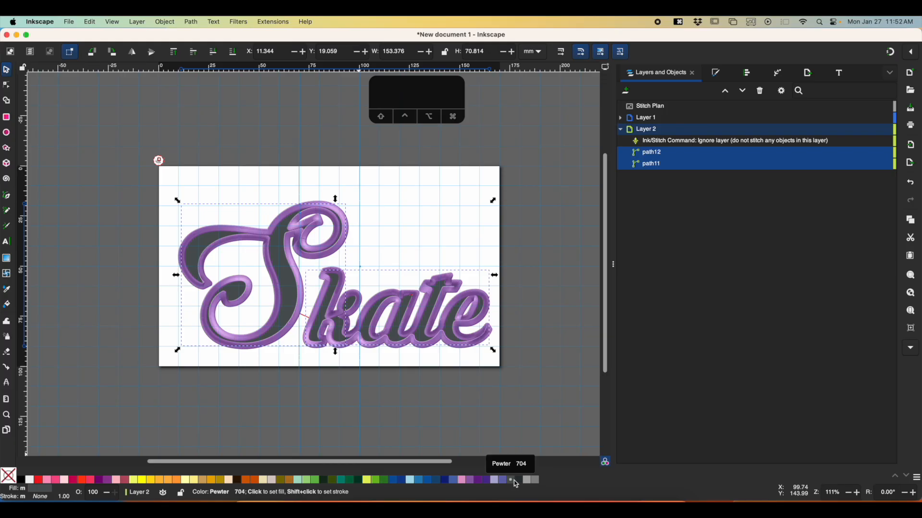
{"action": "left_click", "coordinate": [538, 483]}
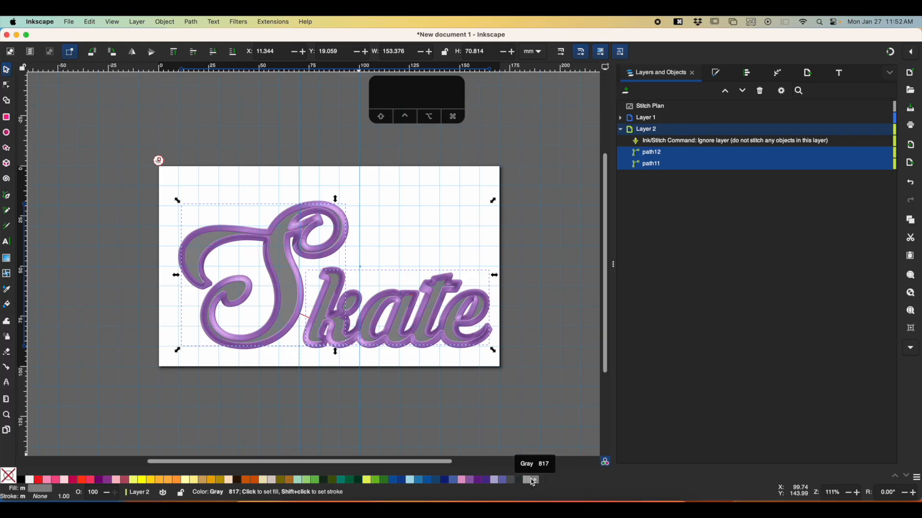
{"action": "left_click", "coordinate": [290, 382]}
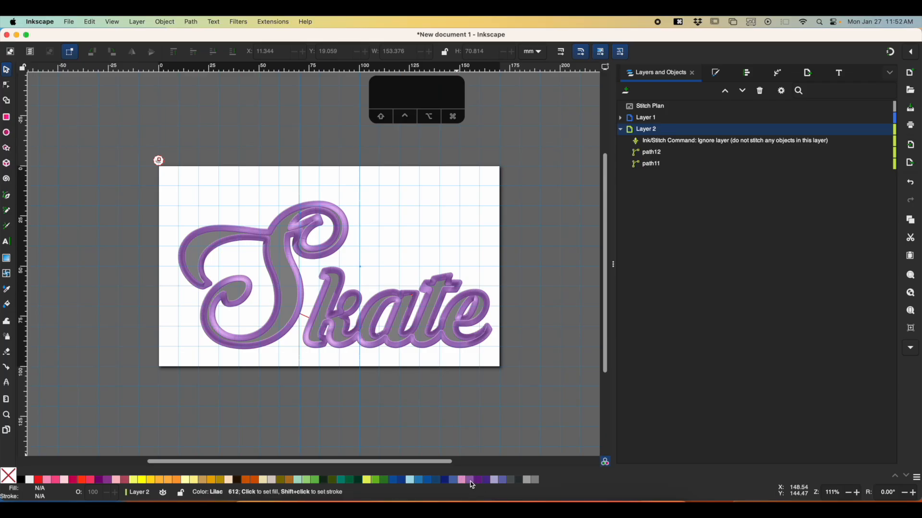
Set the fill of path12 and path11 to Lilac 612 and deselect them
{"action": "left_click", "coordinate": [672, 153]}
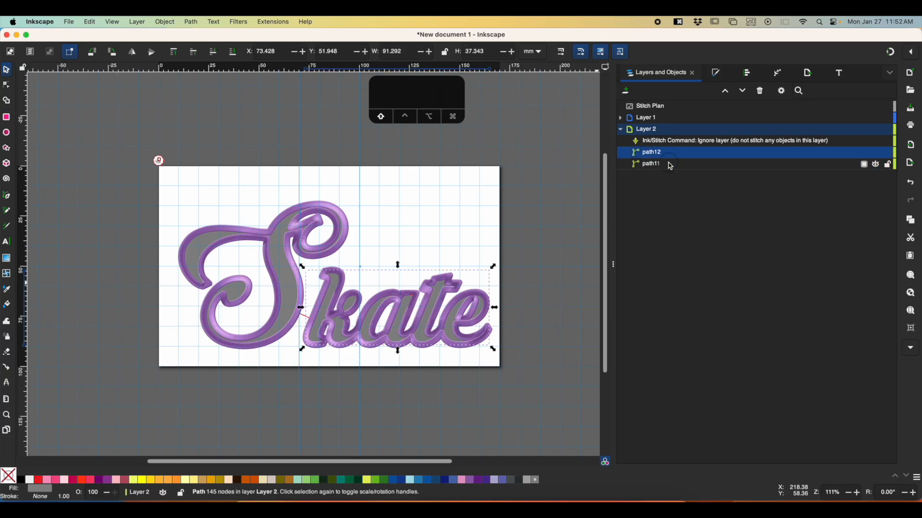
{"action": "left_click", "coordinate": [670, 164], "text": "shift"}
{"action": "left_click", "coordinate": [471, 480]}
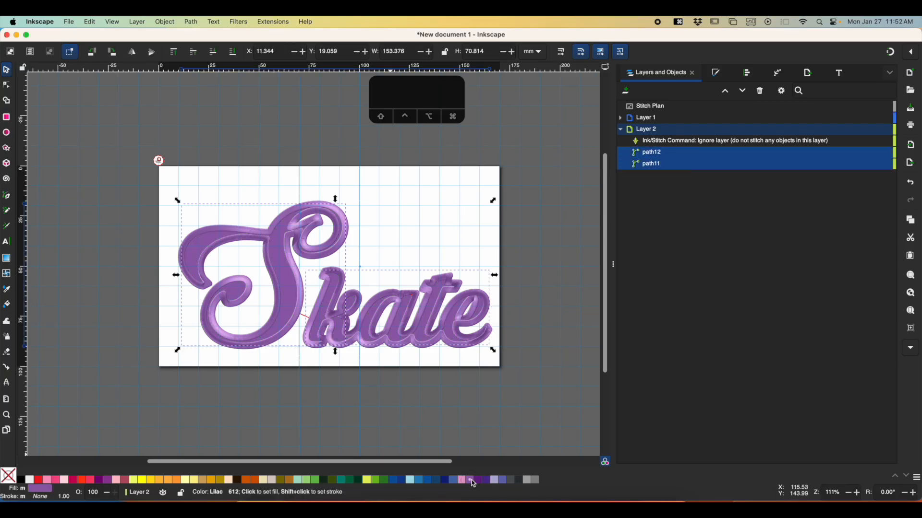
{"action": "left_click", "coordinate": [380, 401]}
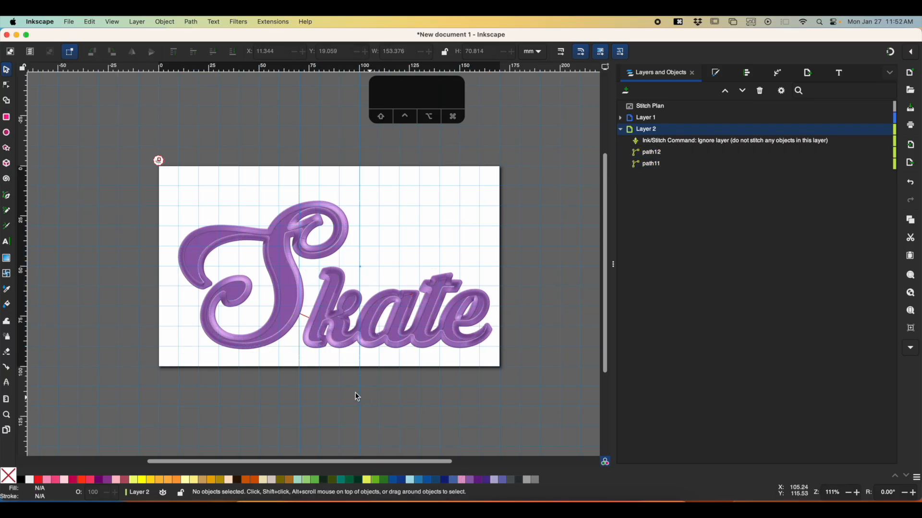
Set the page background color to black in the document properties
{"action": "left_click", "coordinate": [70, 22]}
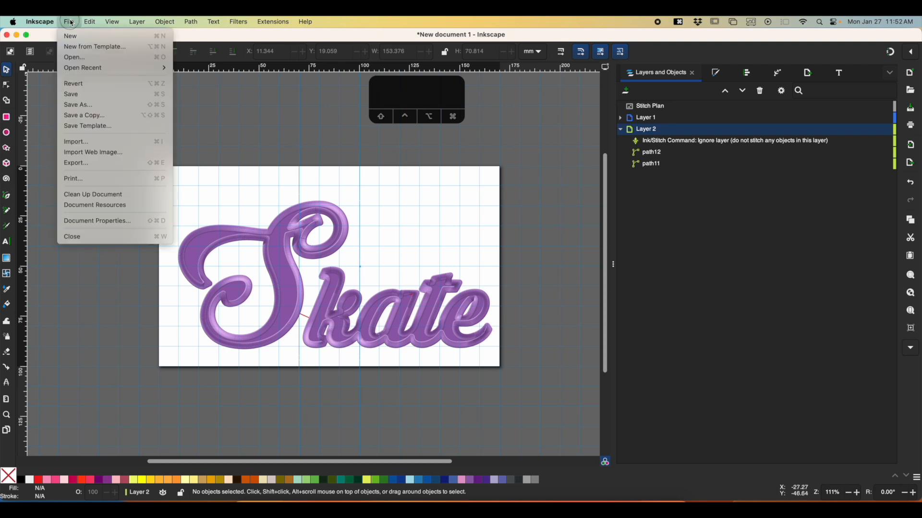
{"action": "left_click", "coordinate": [98, 221]}
{"action": "left_click", "coordinate": [388, 182]}
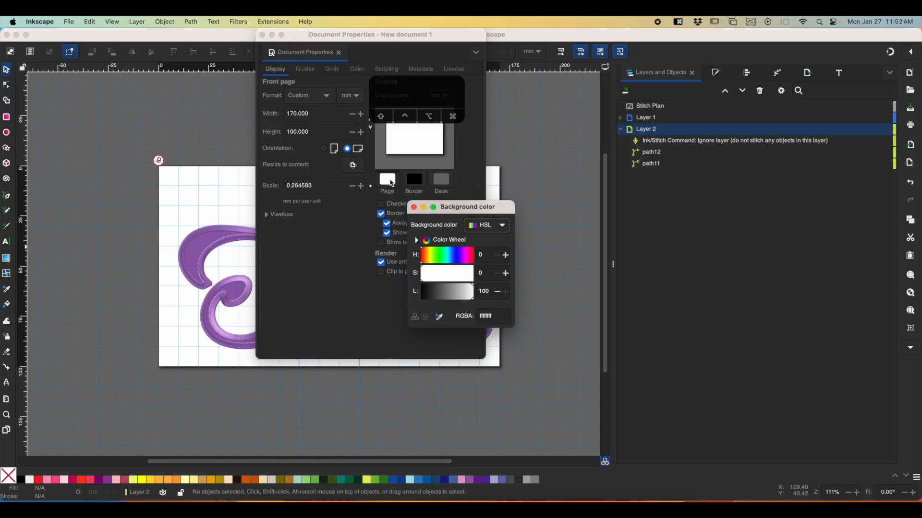
{"action": "left_click", "coordinate": [424, 296]}
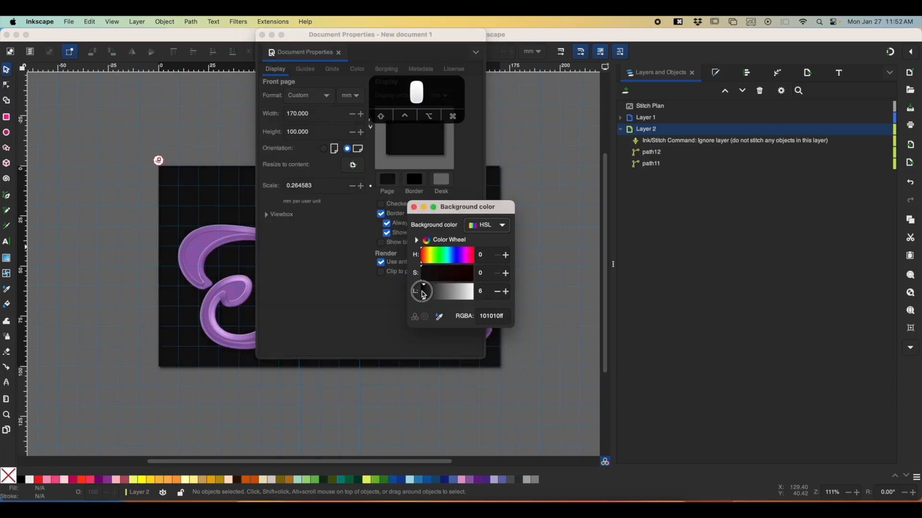
{"action": "left_click", "coordinate": [413, 207]}
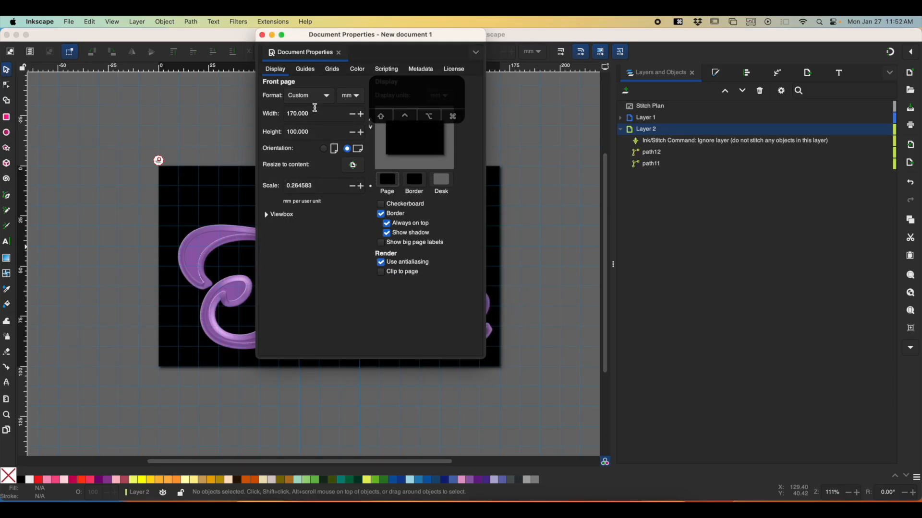
{"action": "left_click", "coordinate": [262, 35]}
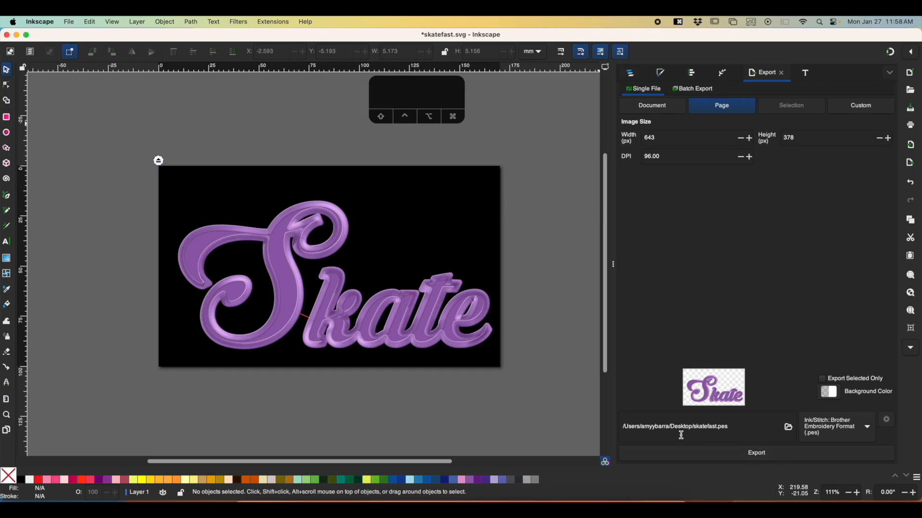
Export the page as skatefast.pes in the Ink/Stitch Brother Embroidery Format
{"action": "left_click", "coordinate": [750, 462]}
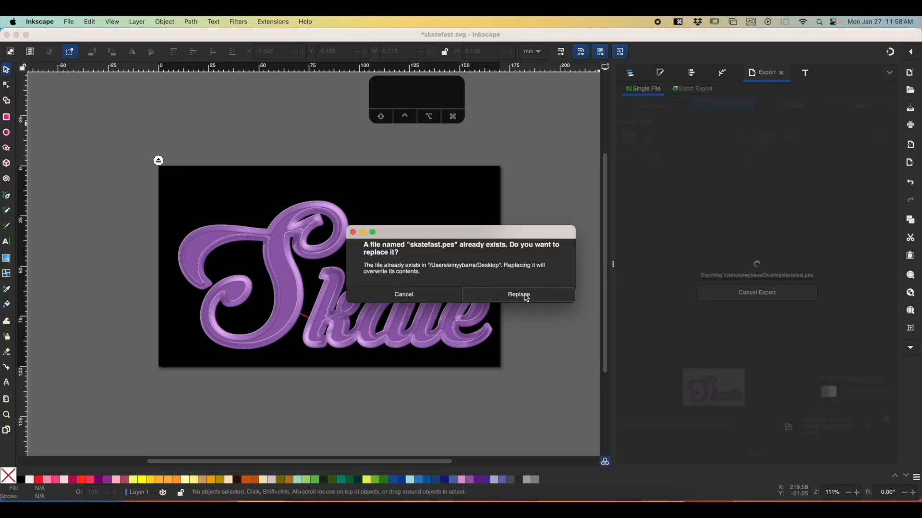